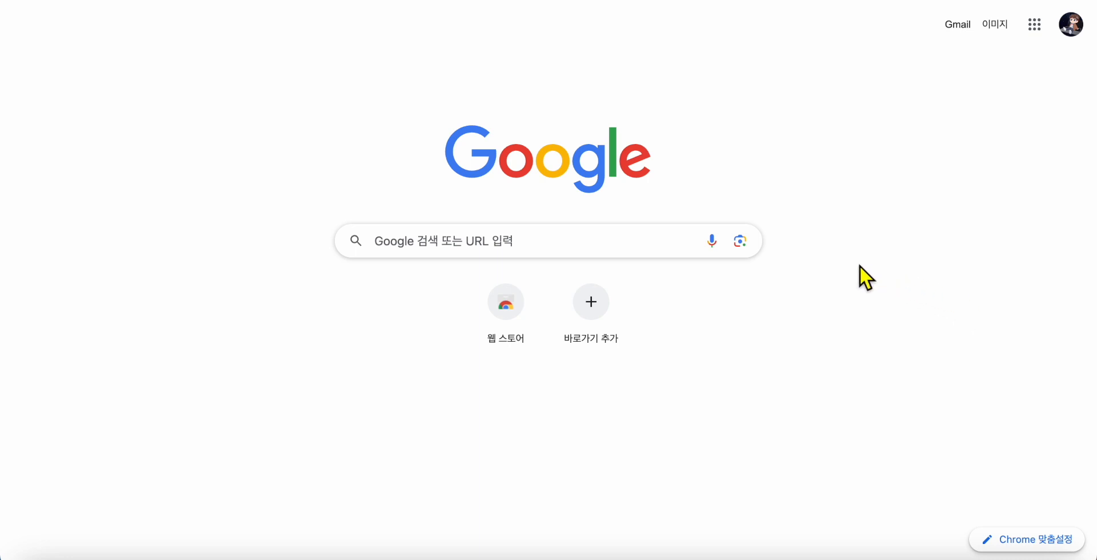
Load pictory.ai from the Google search box, with the page zoomed to 125%
{"action": "left_click", "coordinate": [644, 245]}
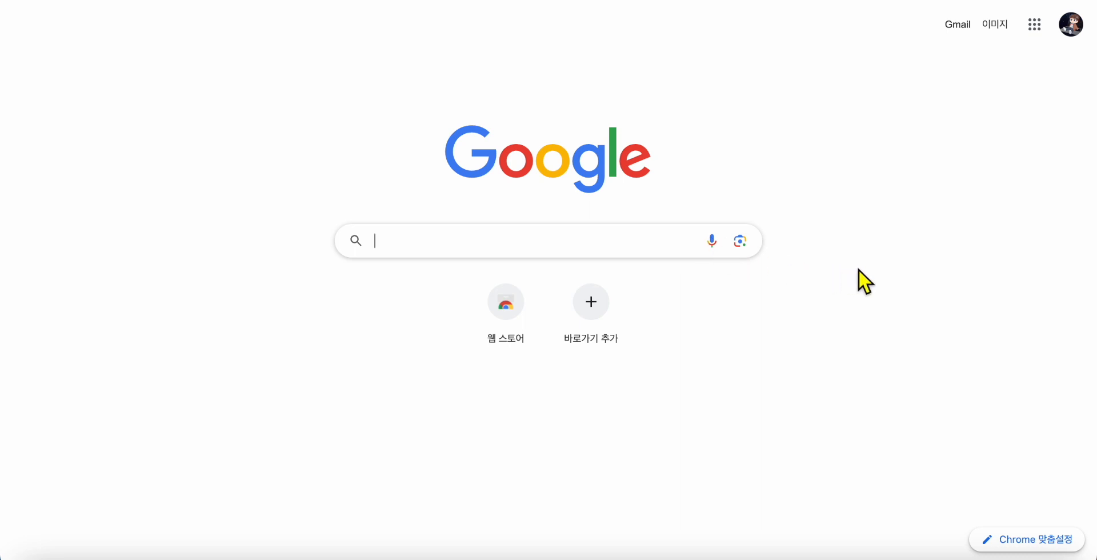
{"action": "key", "text": "ctrl+plus"}
{"action": "key", "text": "ctrl+plus"}
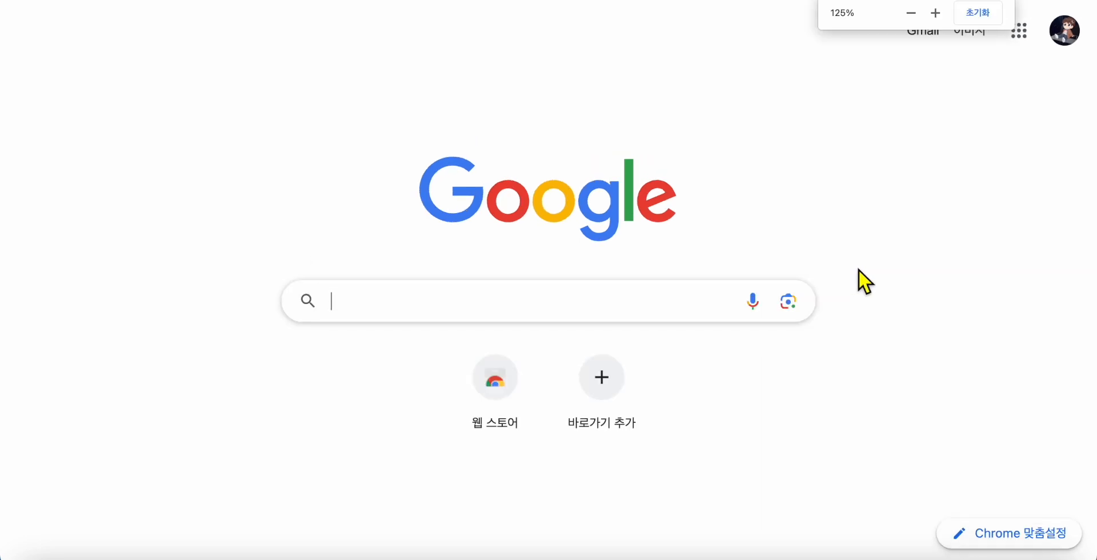
{"action": "type", "text": "pi"}
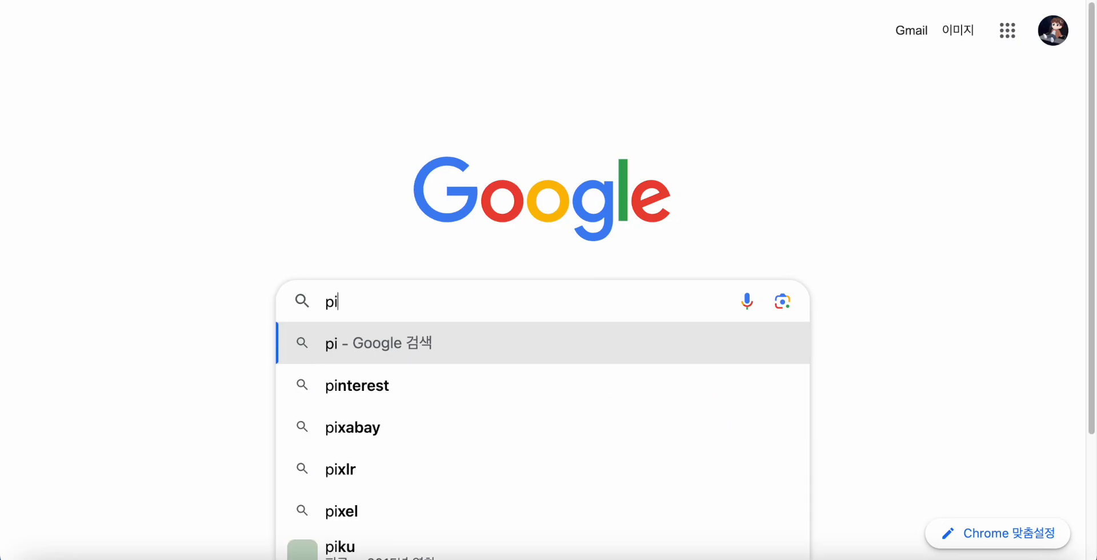
{"action": "type", "text": "ctory"}
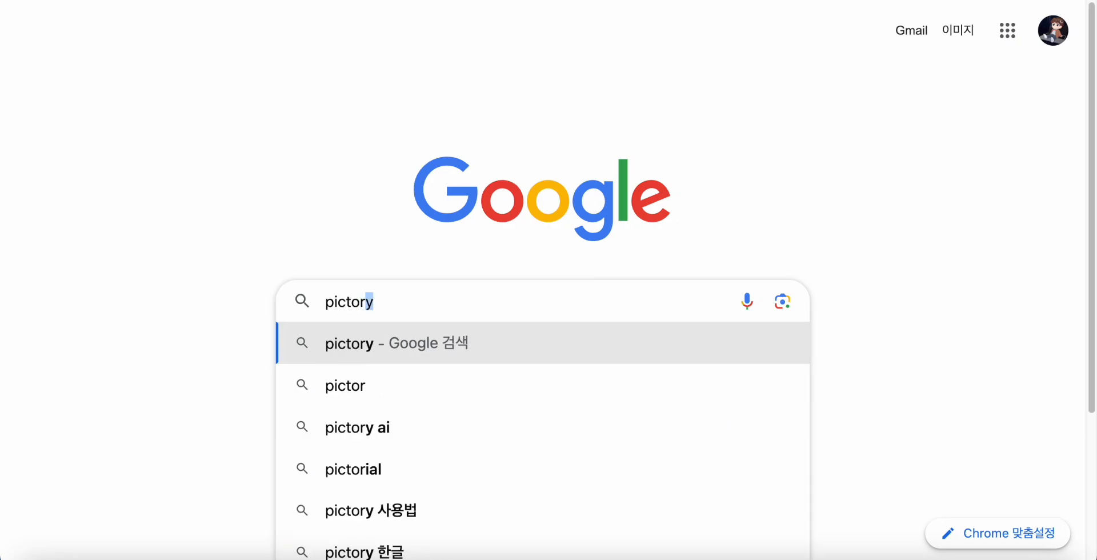
{"action": "type", "text": ".ai"}
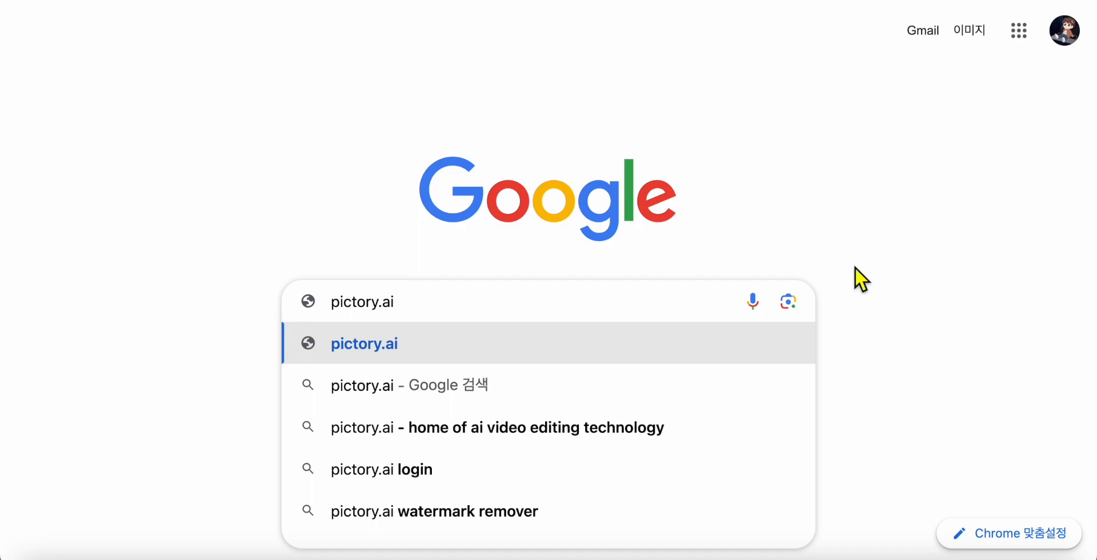
{"action": "key", "text": "Return"}
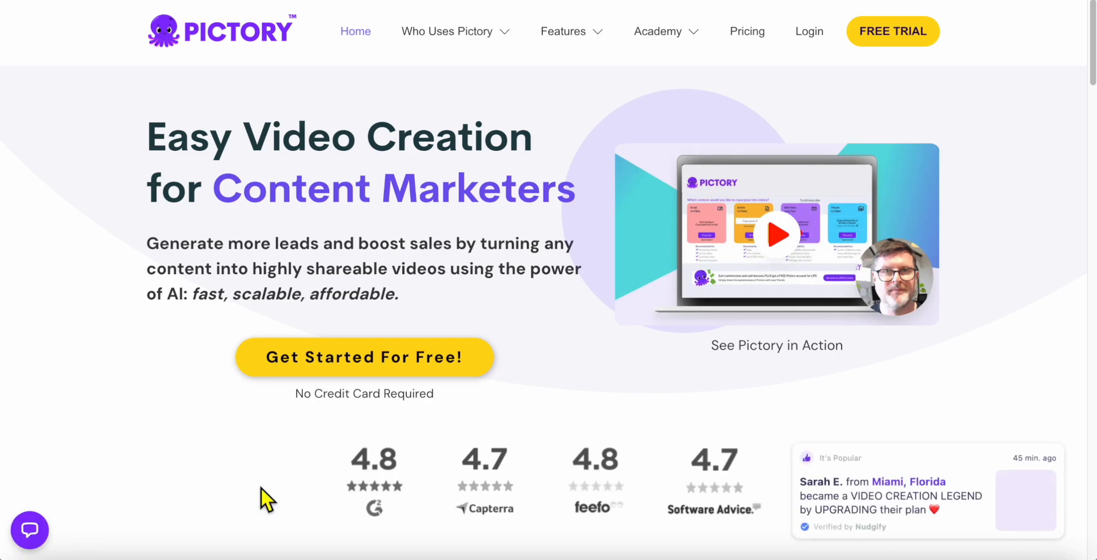
Open the free-trial sign-up form via 'Get Started For Free!'
{"action": "left_click", "coordinate": [482, 364]}
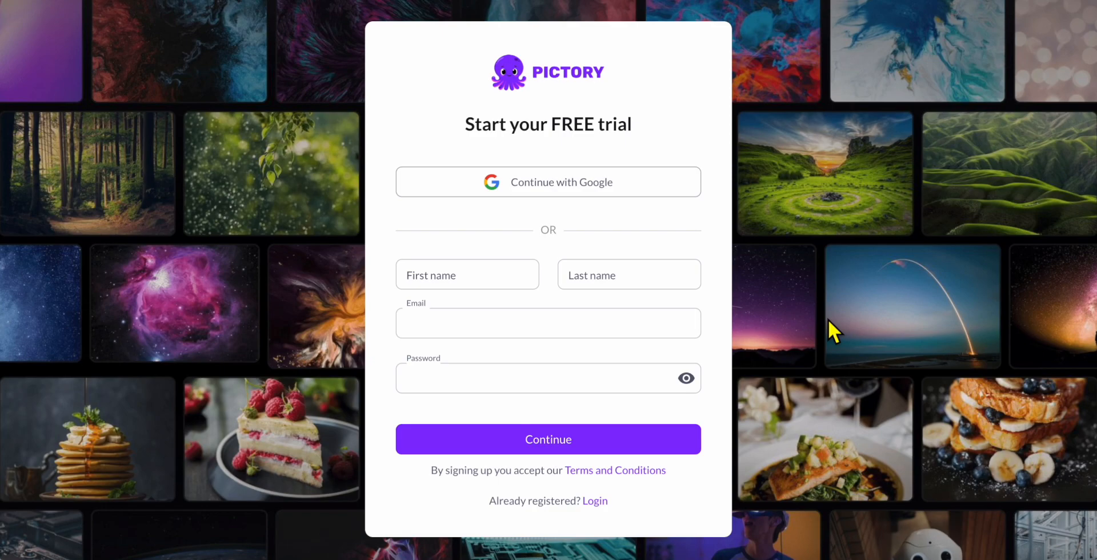
Sign up with Google, entering the account e-mail and then the account password
{"action": "left_click", "coordinate": [669, 188]}
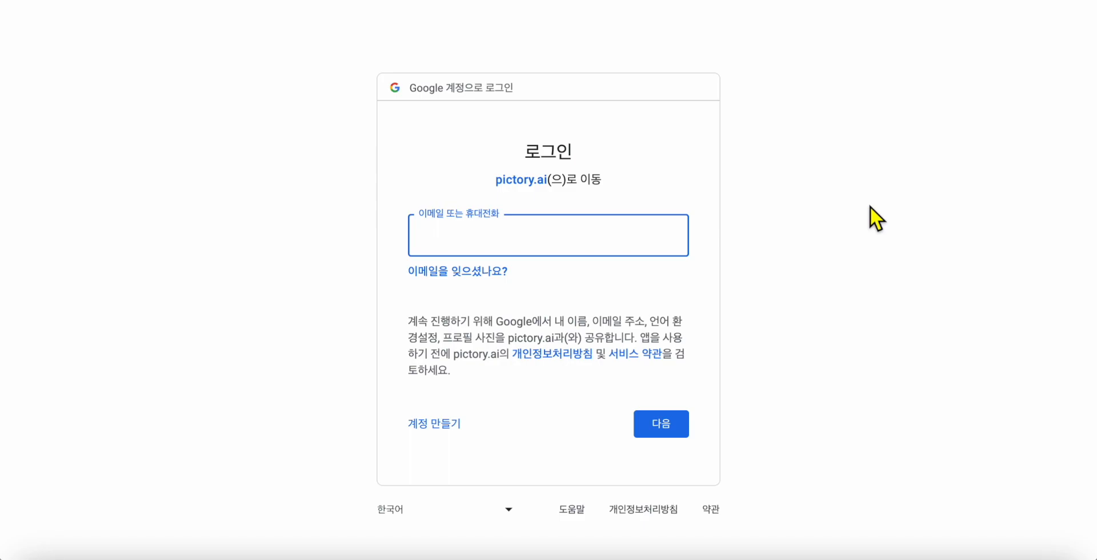
{"action": "key", "text": "Return"}
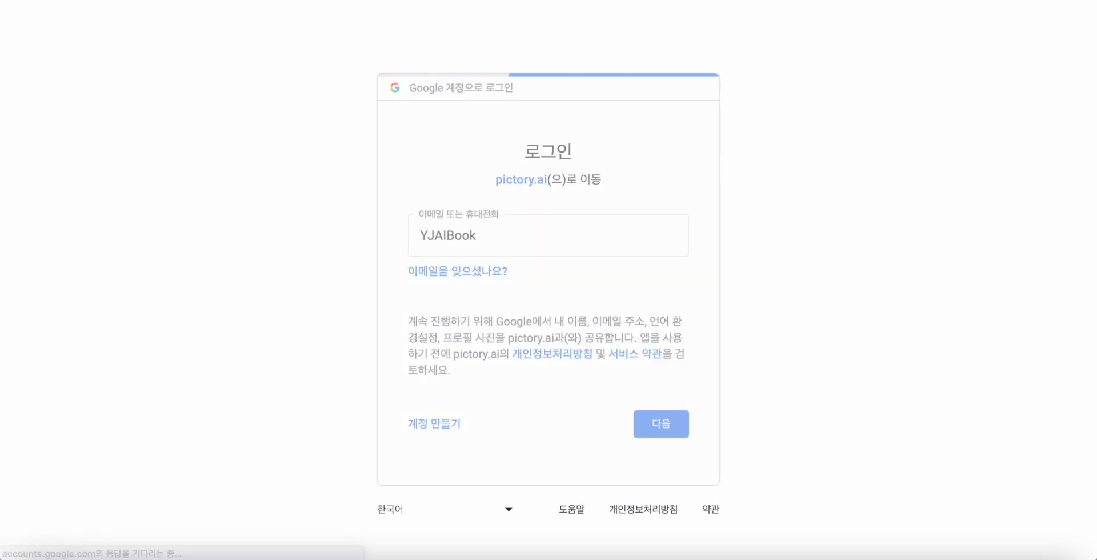
{"action": "type", "text": "•••••••"}
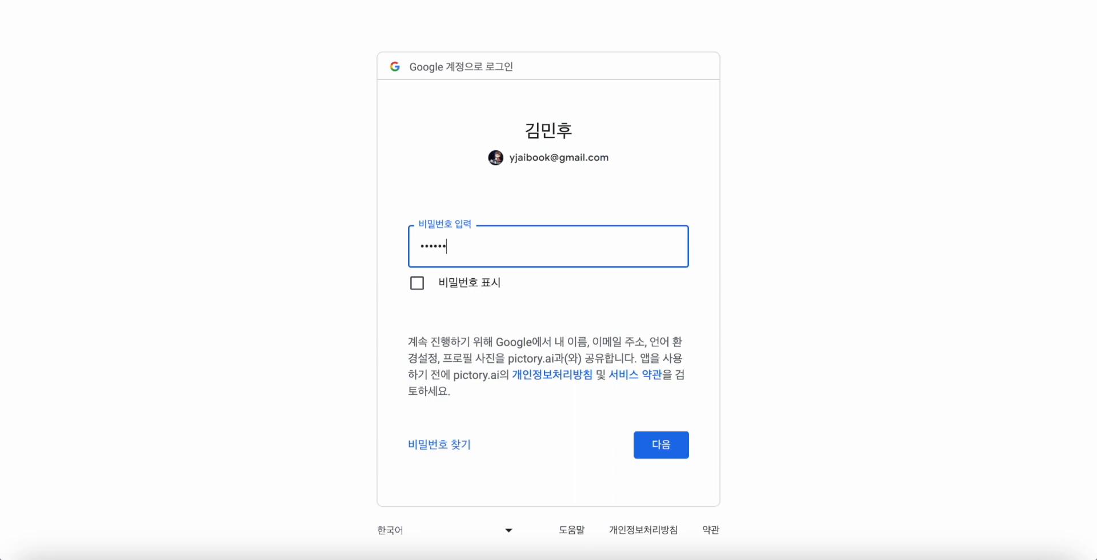
{"action": "type", "text": "•"}
{"action": "key", "text": "Return"}
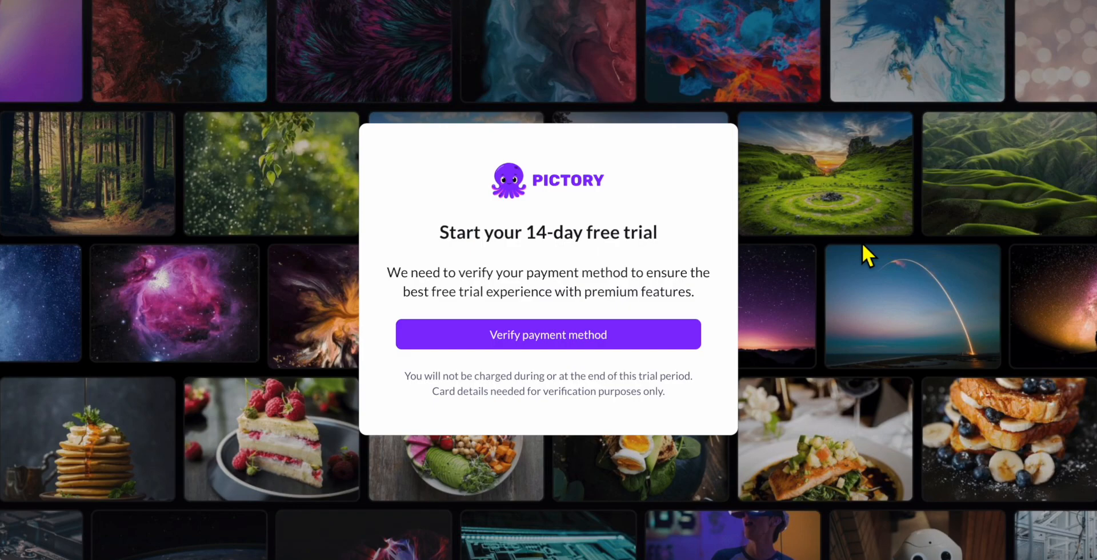
Add a credit card as the trial's payment method and continue past Payment Methods
{"action": "left_click", "coordinate": [676, 344]}
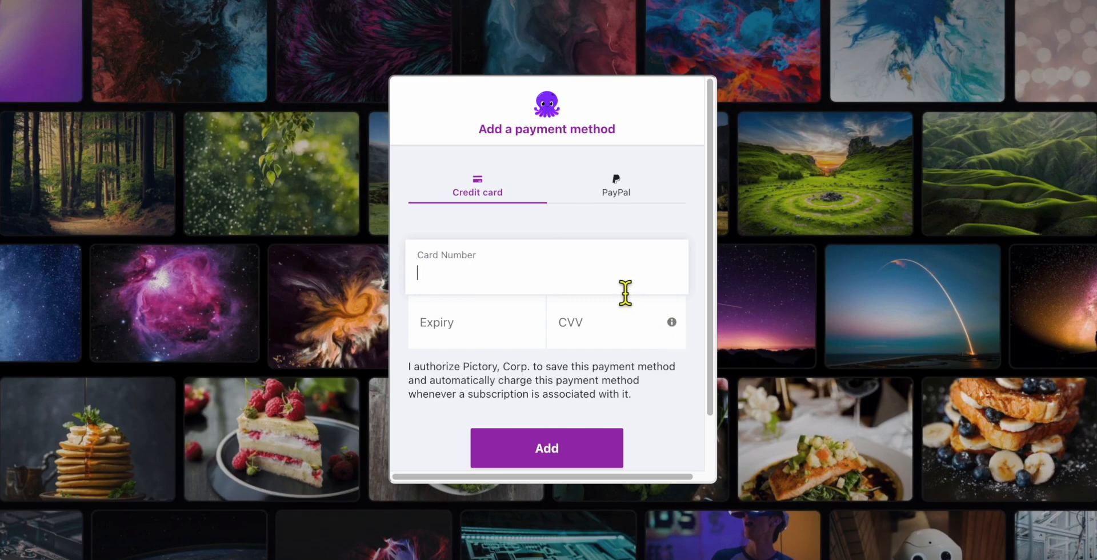
{"action": "left_click", "coordinate": [817, 307]}
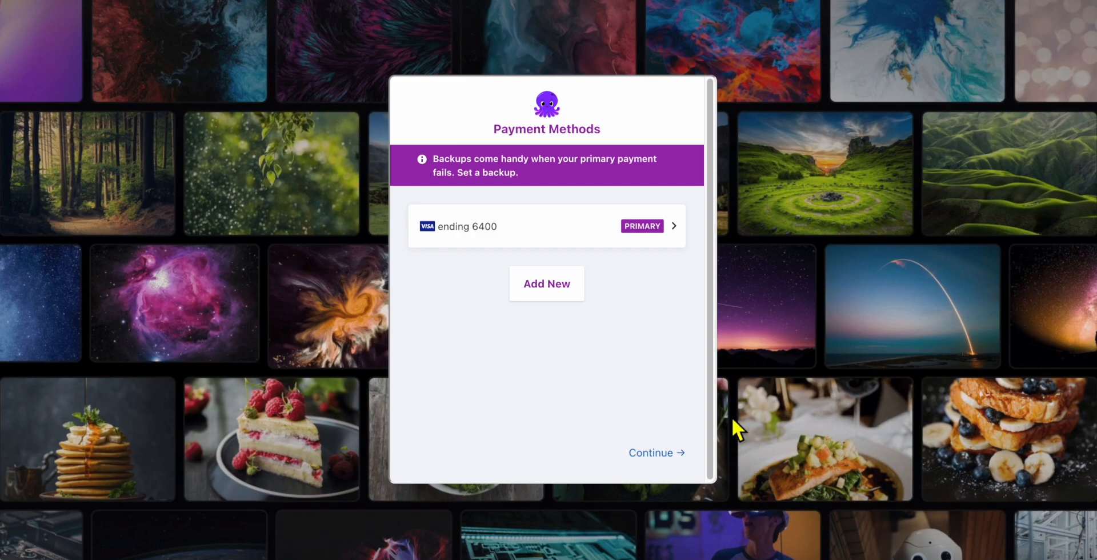
{"action": "left_click", "coordinate": [681, 455]}
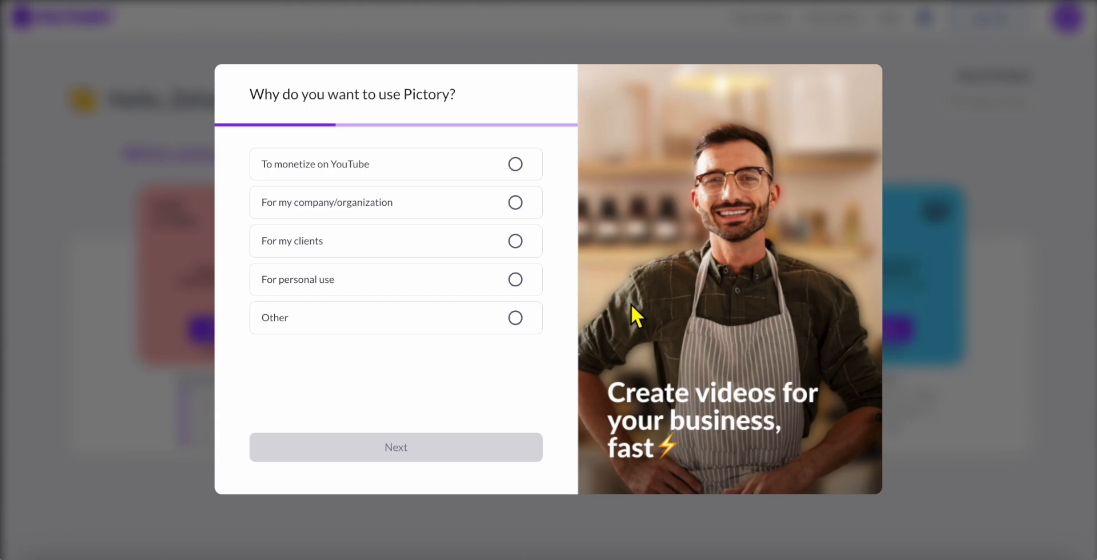
Answer 'For personal use', start using Pictory, and close the Welcome dialog
{"action": "left_click", "coordinate": [514, 280]}
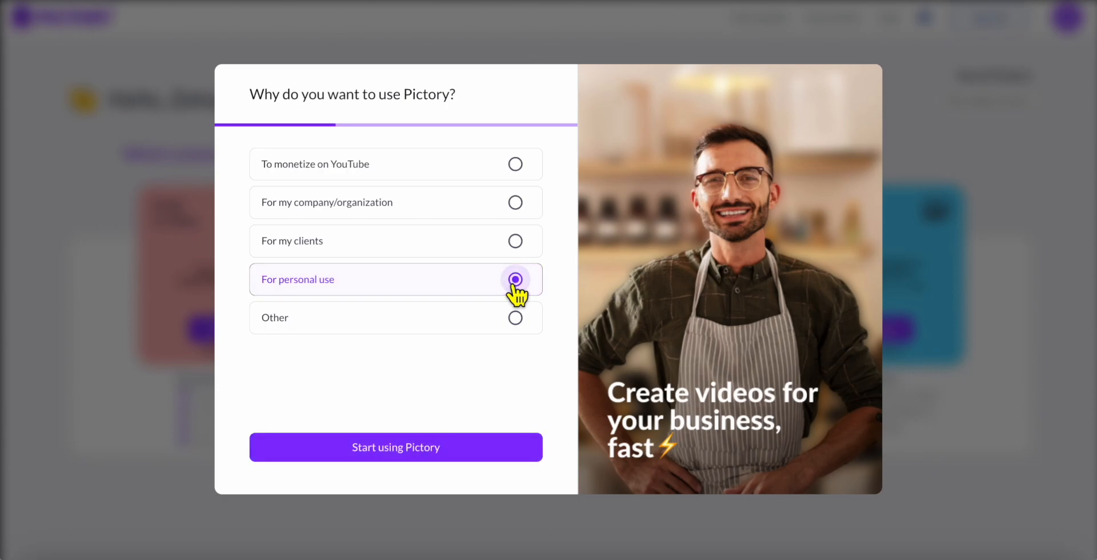
{"action": "left_click", "coordinate": [465, 457]}
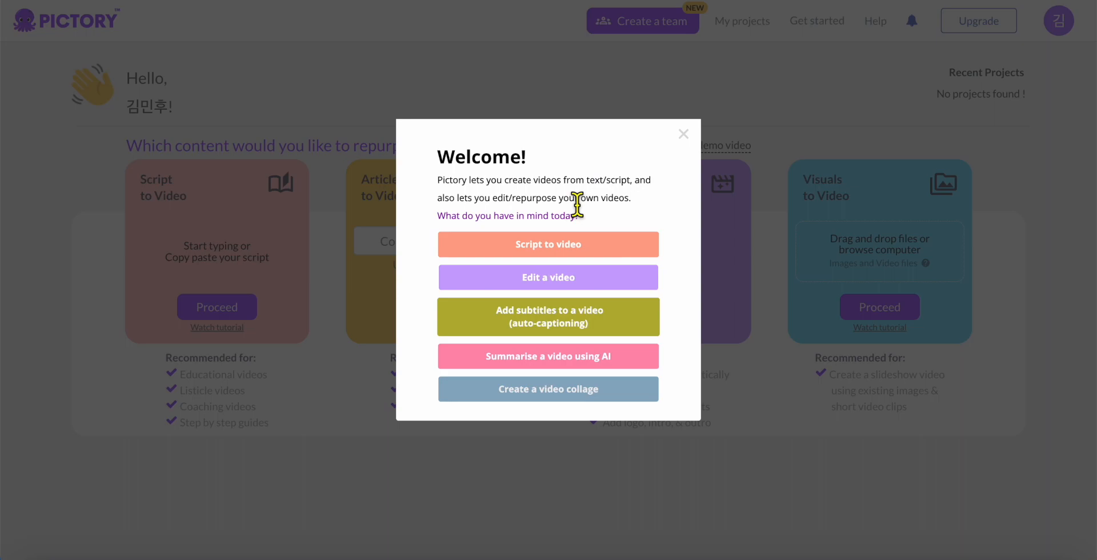
{"action": "left_click", "coordinate": [683, 134]}
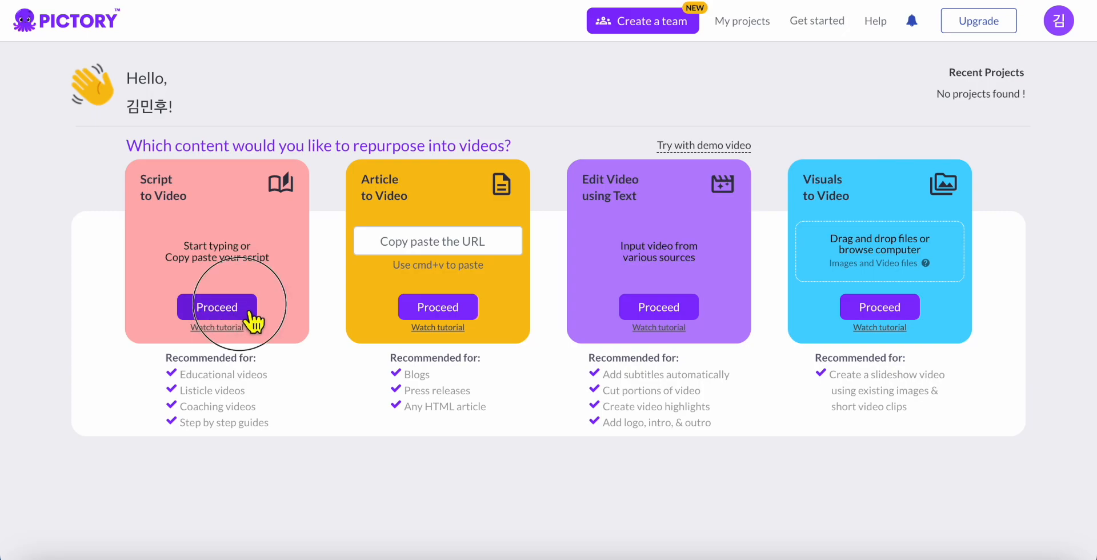
Create a Script to Video project named '세상의 단 0.5%, INFJ 남자 이야기'
{"action": "left_click", "coordinate": [250, 320]}
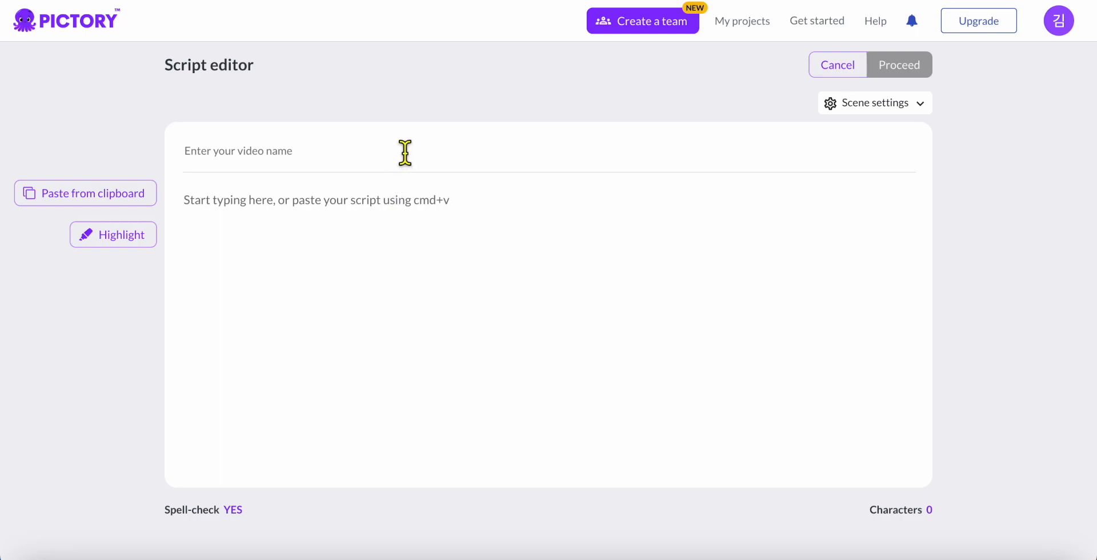
{"action": "left_click", "coordinate": [299, 161]}
{"action": "type", "text": "세상의"}
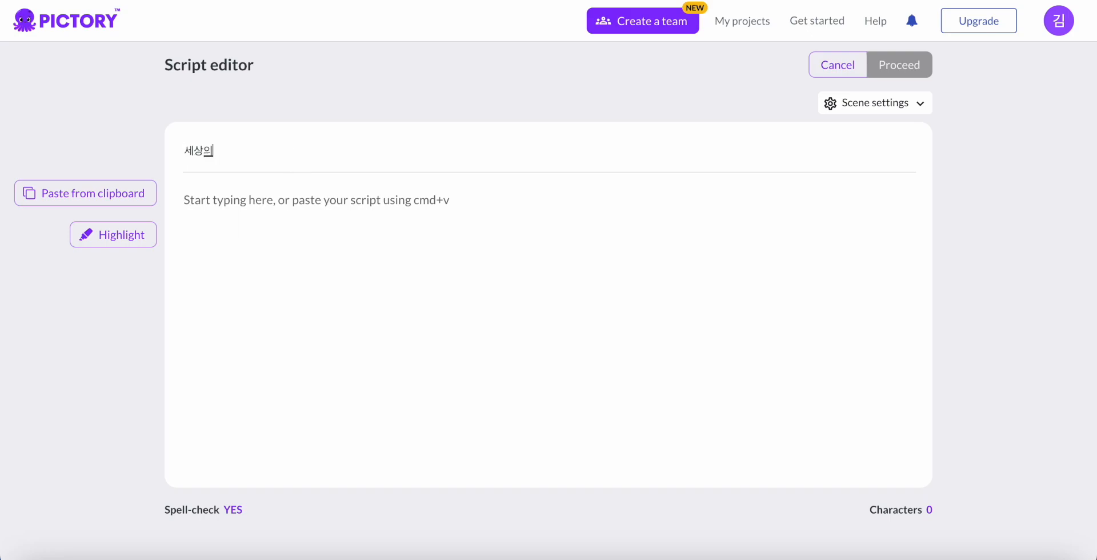
{"action": "type", "text": " 단ㅇㅓ"}
{"action": "type", "text": "5%, I"}
{"action": "type", "text": "NFJ 남자 이야"}
{"action": "type", "text": "기"}
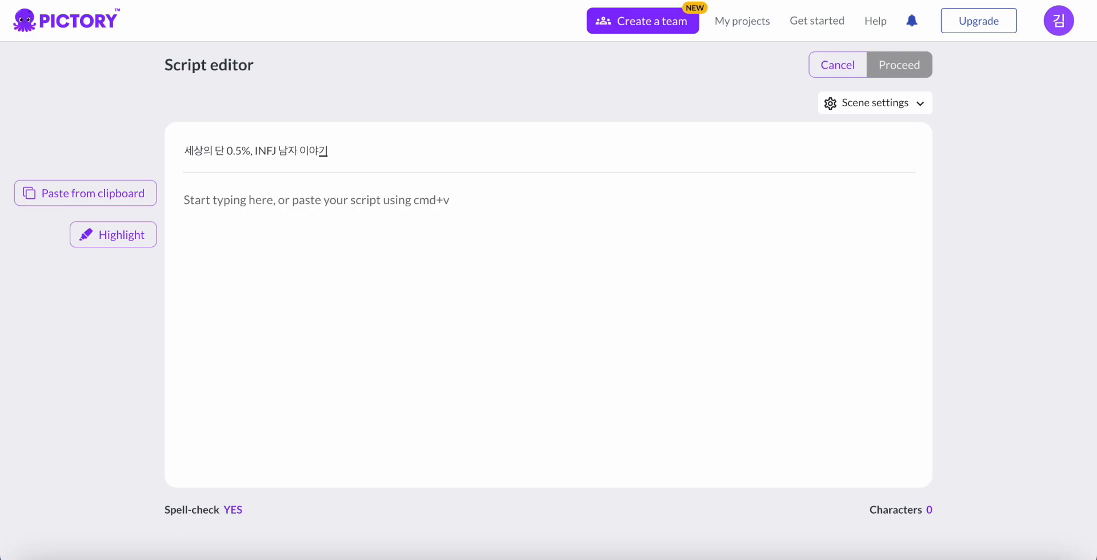
{"action": "left_click", "coordinate": [311, 237]}
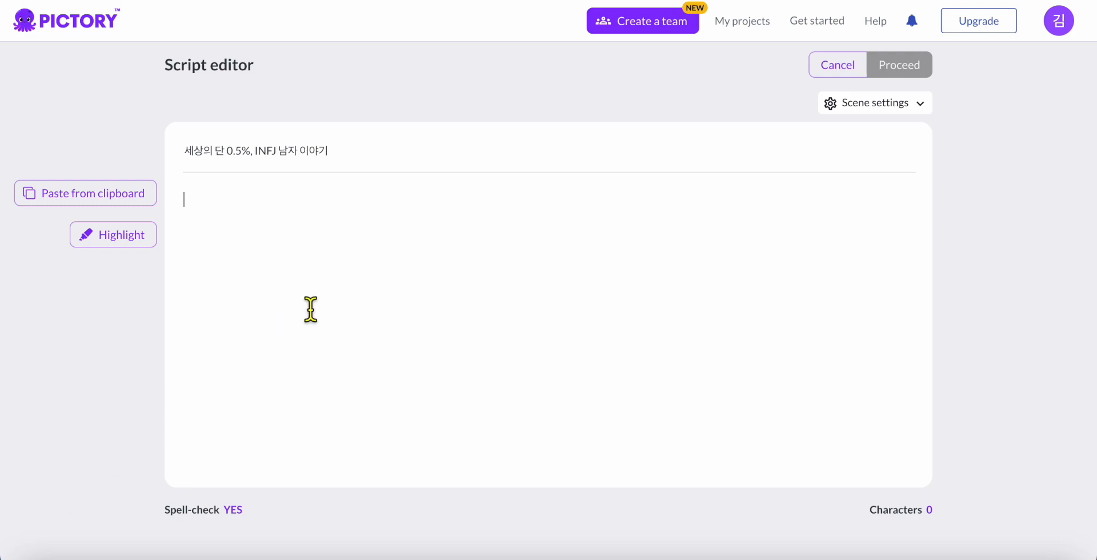
Paste the 1458-character Korean INFJ script and proceed to template selection
{"action": "key", "text": "ctrl+v"}
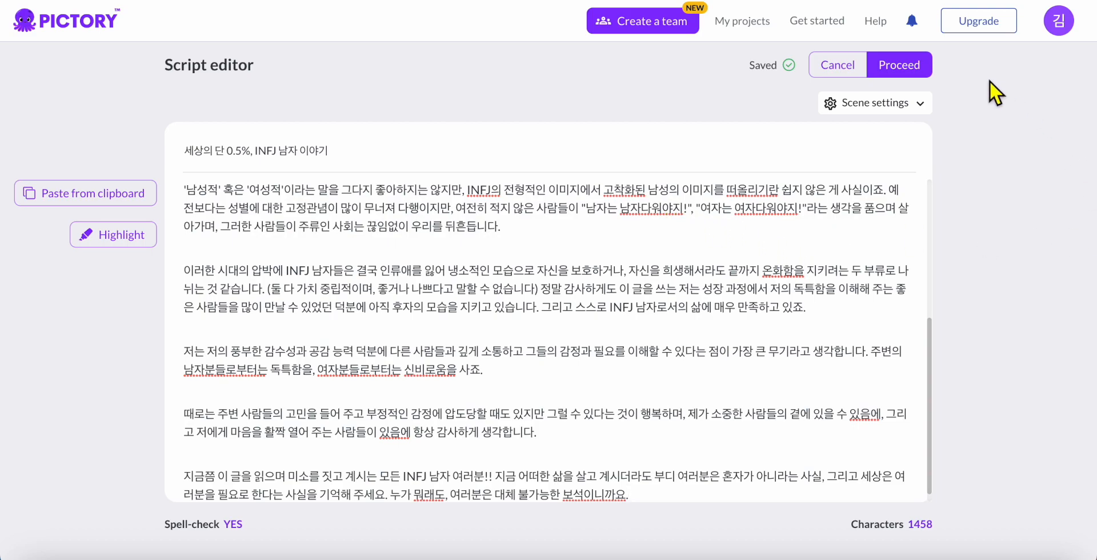
{"action": "left_click", "coordinate": [901, 67]}
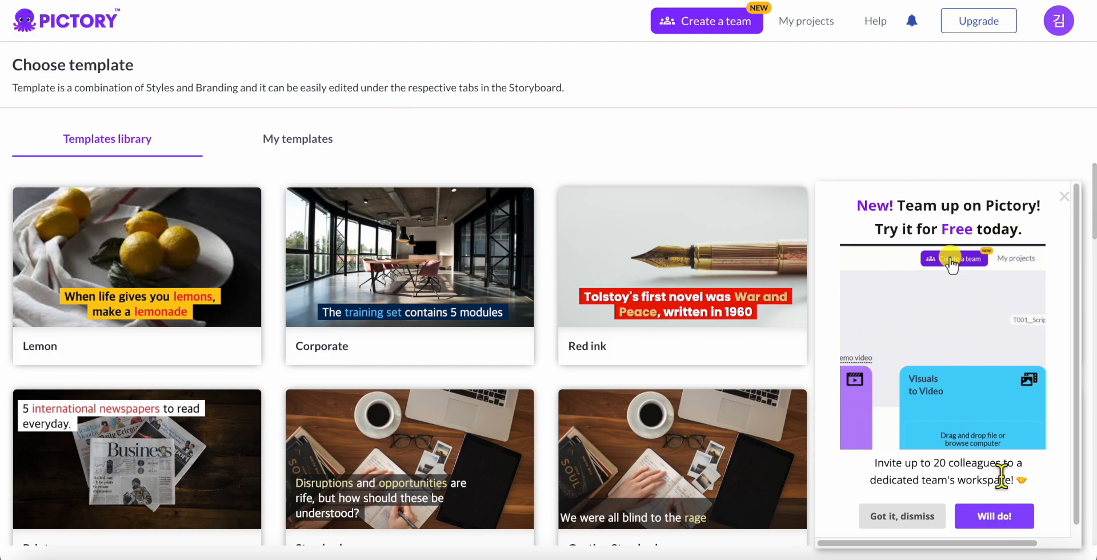
Dismiss the team promotion popup and pick the Graceful template in 16:9 landscape
{"action": "left_click", "coordinate": [1064, 197]}
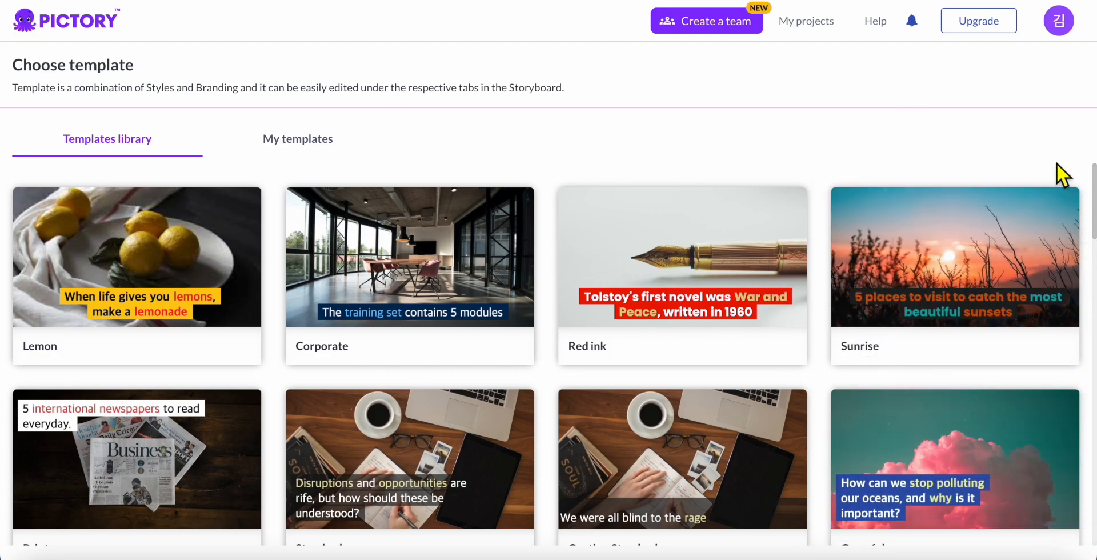
{"action": "scroll", "coordinate": [1067, 196], "scroll_direction": "down", "scroll_amount": 2}
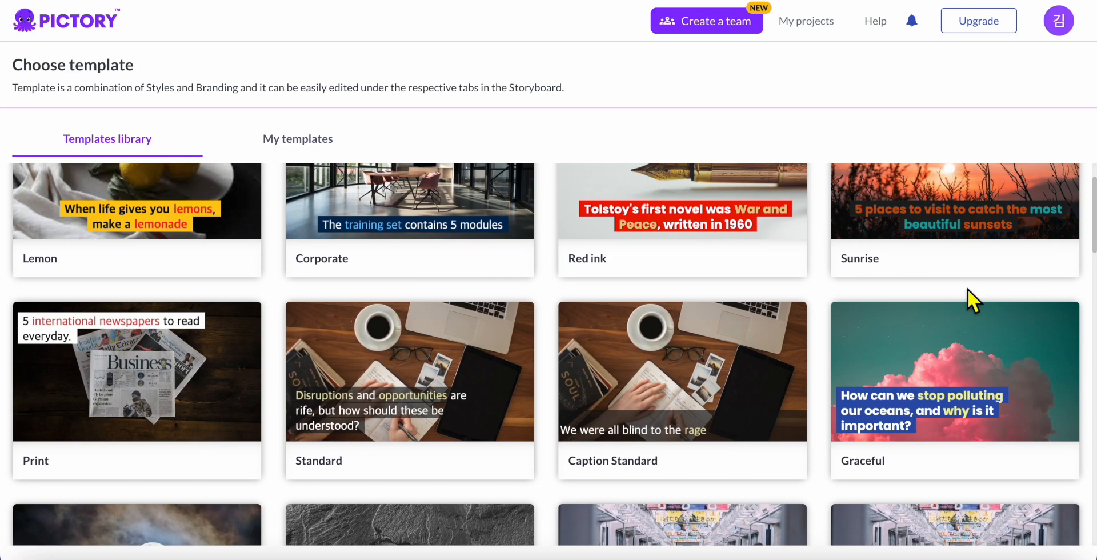
{"action": "scroll", "coordinate": [824, 313], "scroll_direction": "down", "scroll_amount": 2}
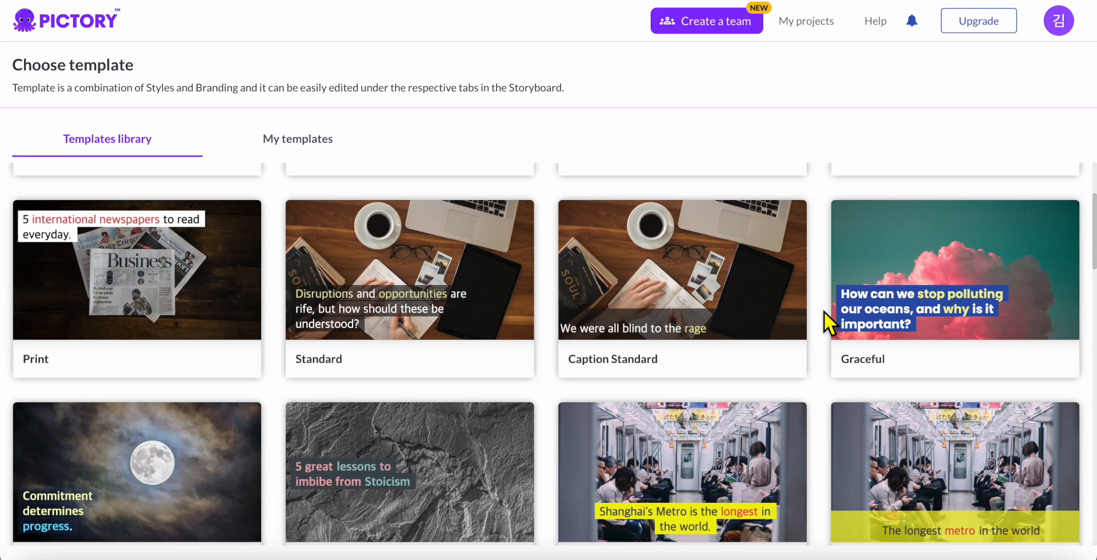
{"action": "scroll", "coordinate": [824, 311], "scroll_direction": "down", "scroll_amount": 3}
{"action": "scroll", "coordinate": [824, 311], "scroll_direction": "down", "scroll_amount": 2}
{"action": "scroll", "coordinate": [823, 311], "scroll_direction": "up", "scroll_amount": 3}
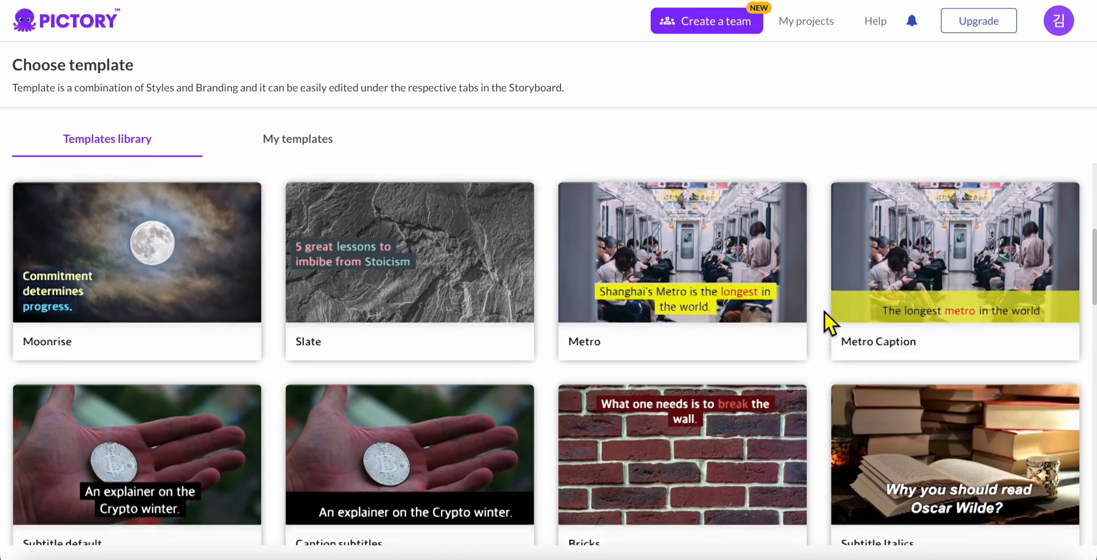
{"action": "scroll", "coordinate": [823, 311], "scroll_direction": "up", "scroll_amount": 3}
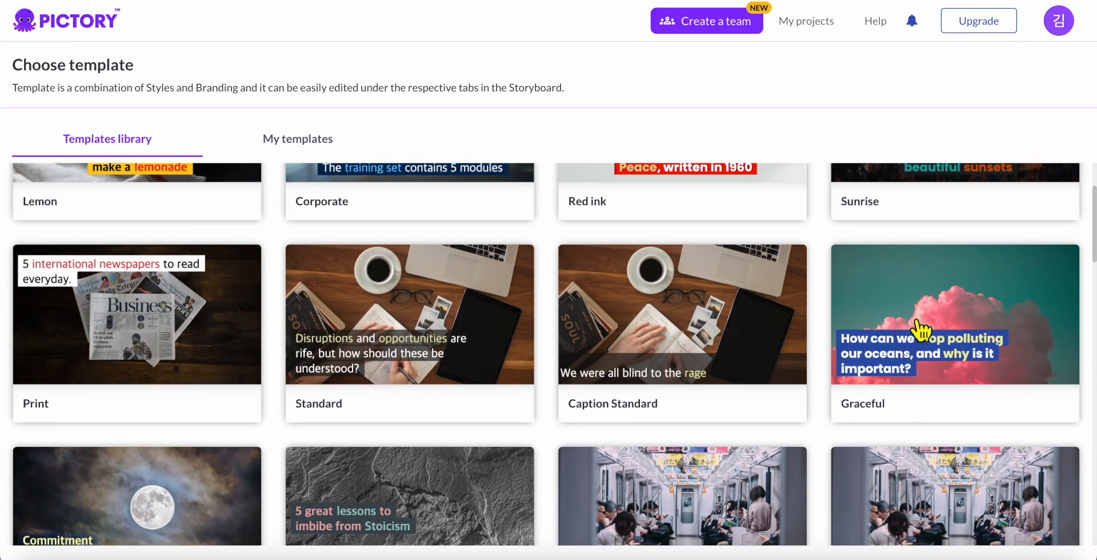
{"action": "left_click", "coordinate": [964, 350]}
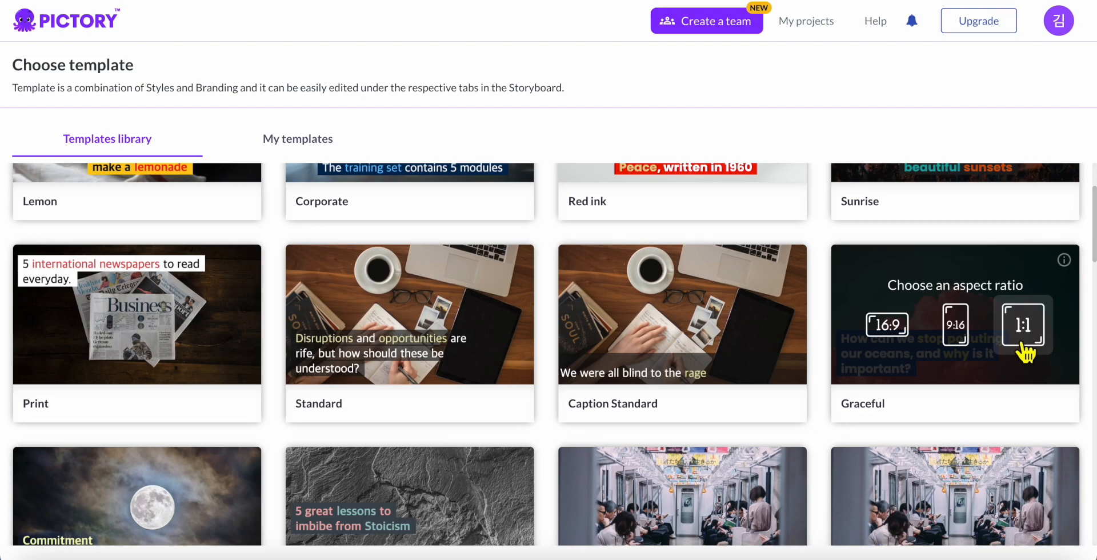
{"action": "left_click", "coordinate": [890, 332]}
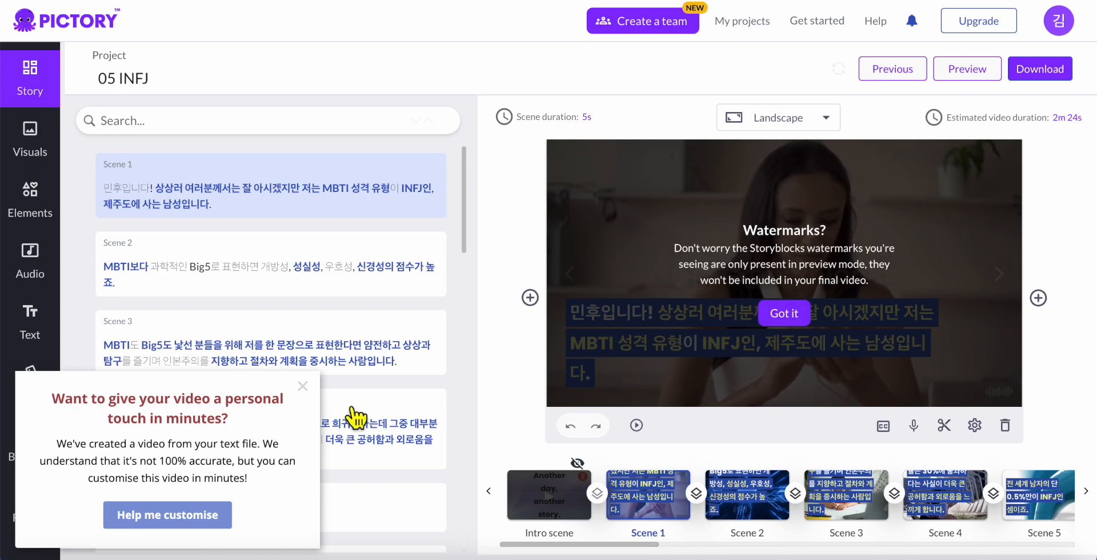
Dismiss the personal-touch prompt and the Watermarks notice on the 05 INFJ storyboard
{"action": "left_click", "coordinate": [311, 400]}
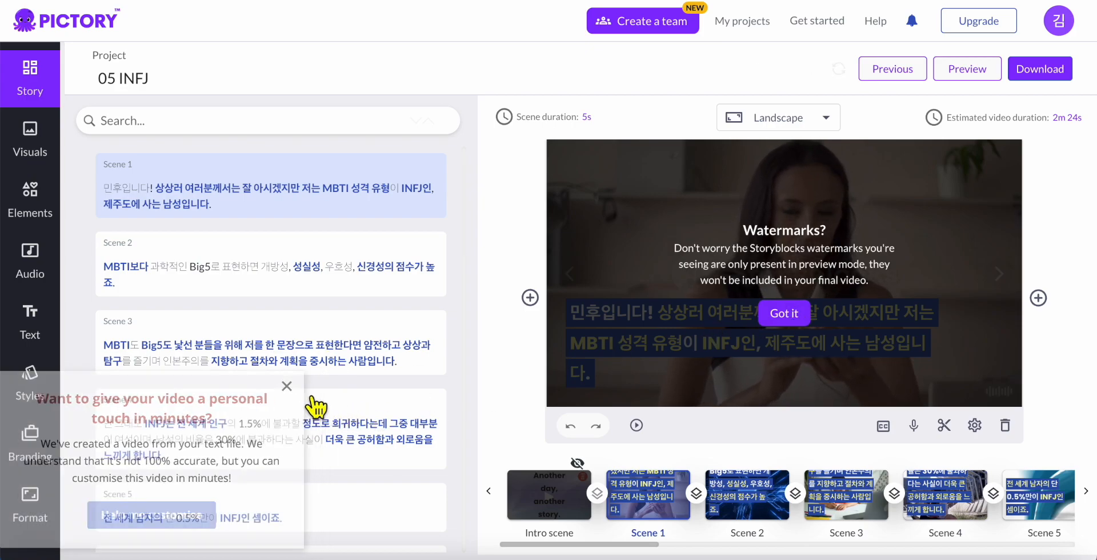
{"action": "left_click", "coordinate": [804, 314]}
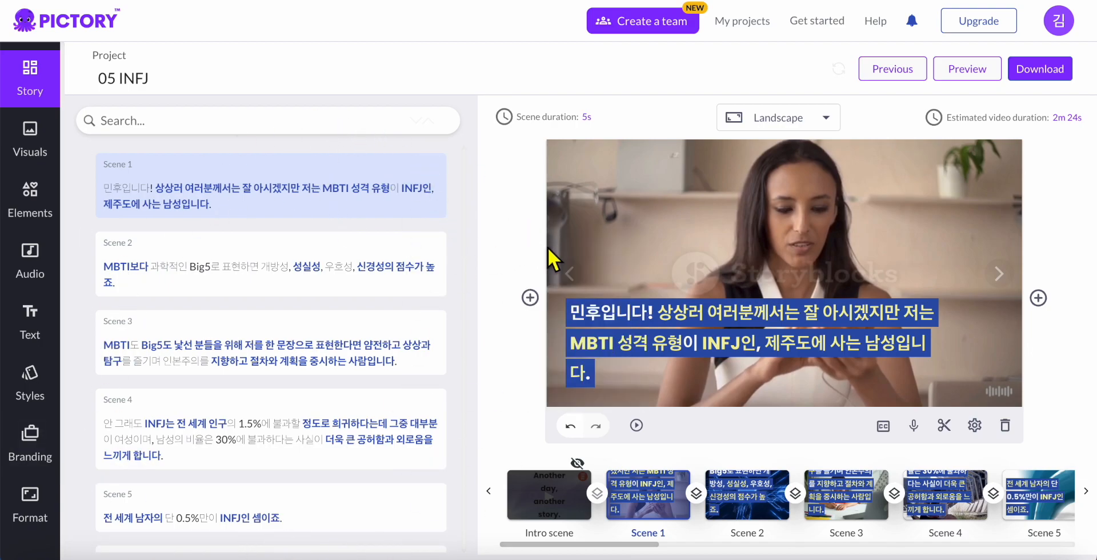
Select all of Scene 1's caption text and show its text, background and highlight colours
{"action": "mouse_move", "coordinate": [1038, 298]}
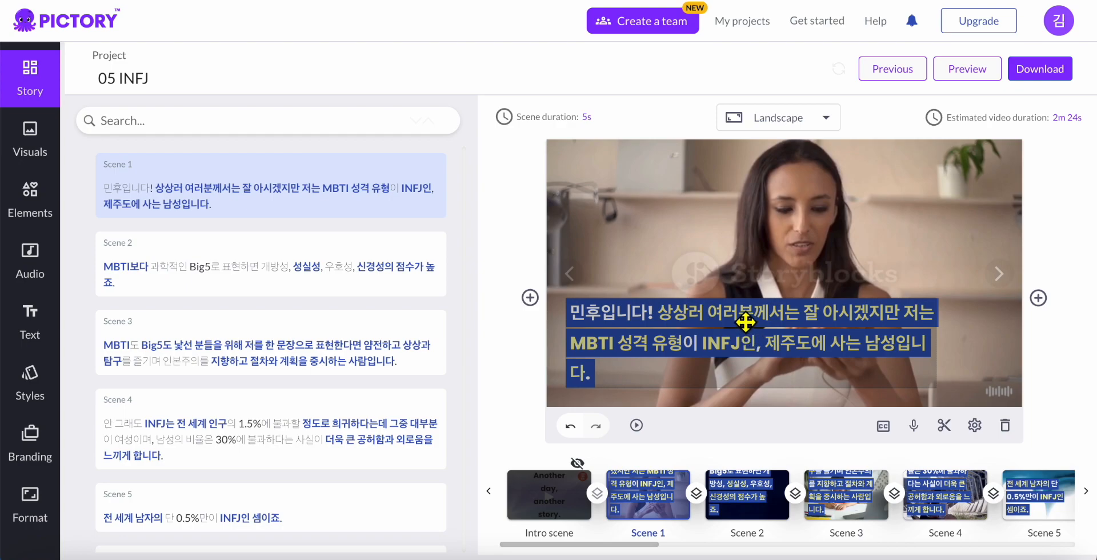
{"action": "left_click", "coordinate": [731, 377]}
{"action": "left_click", "coordinate": [731, 377]}
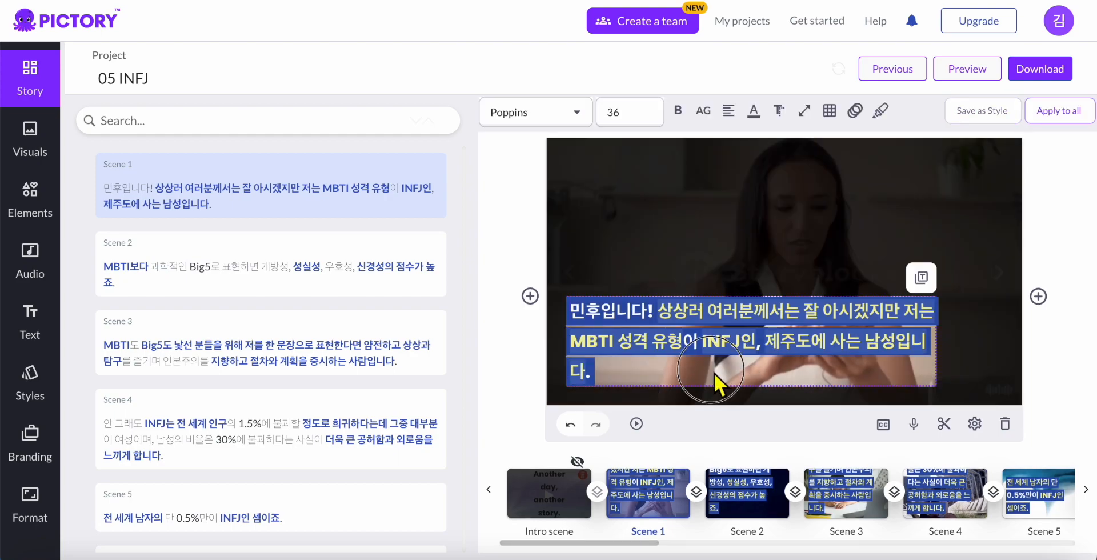
{"action": "left_click_drag", "start_coordinate": [601, 376], "coordinate": [575, 325]}
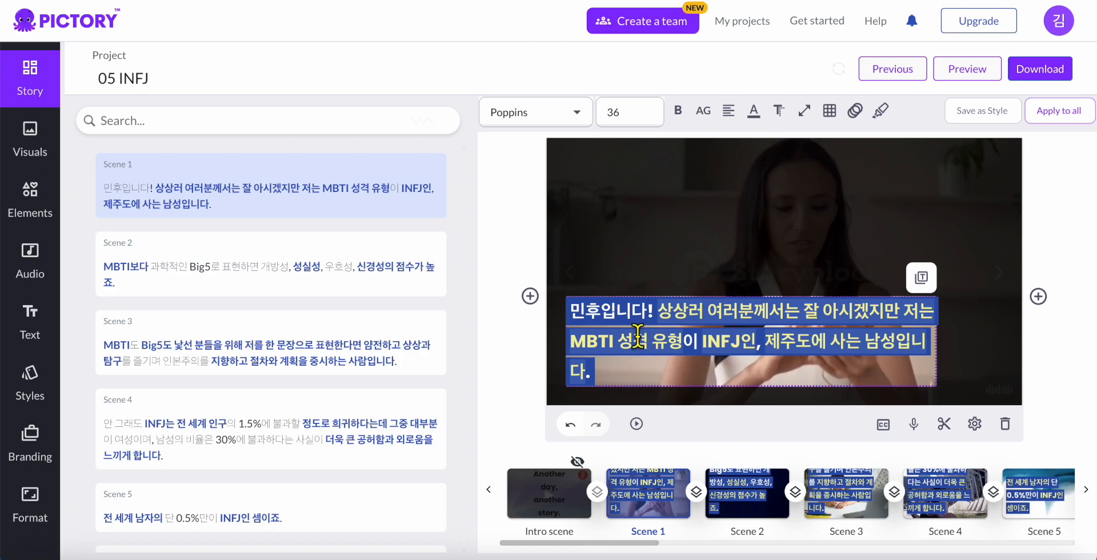
{"action": "left_click_drag", "start_coordinate": [574, 311], "coordinate": [611, 371]}
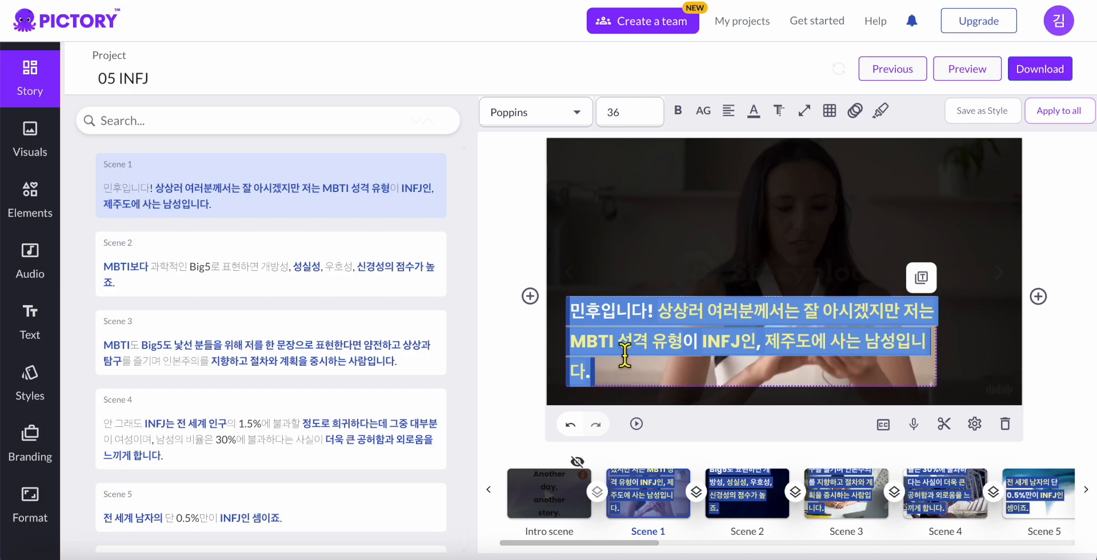
{"action": "left_click", "coordinate": [754, 113]}
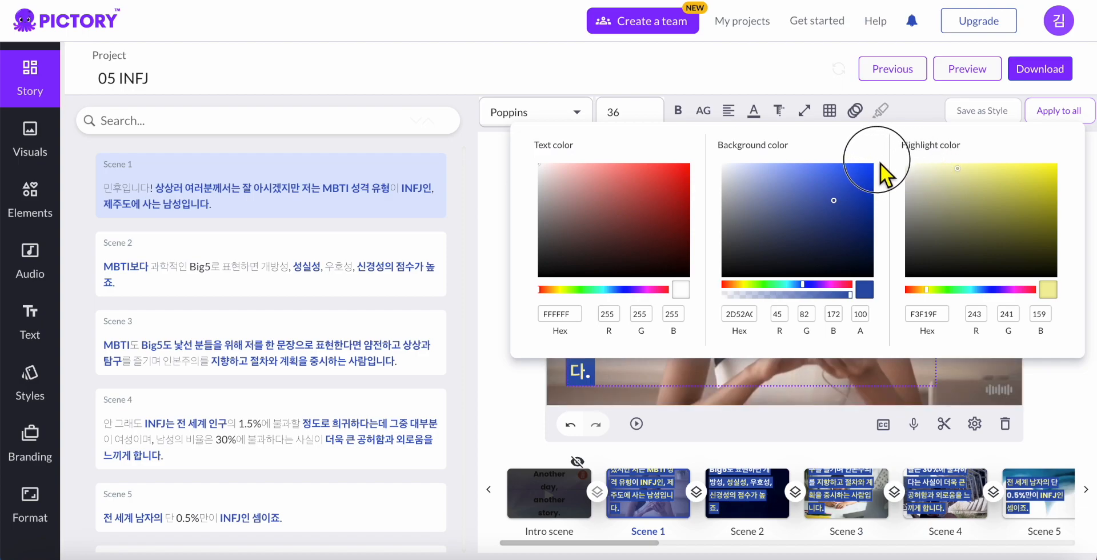
Apply Scene 1's white-on-blue Poppins caption style to all scenes in the storyboard
{"action": "left_click", "coordinate": [912, 122]}
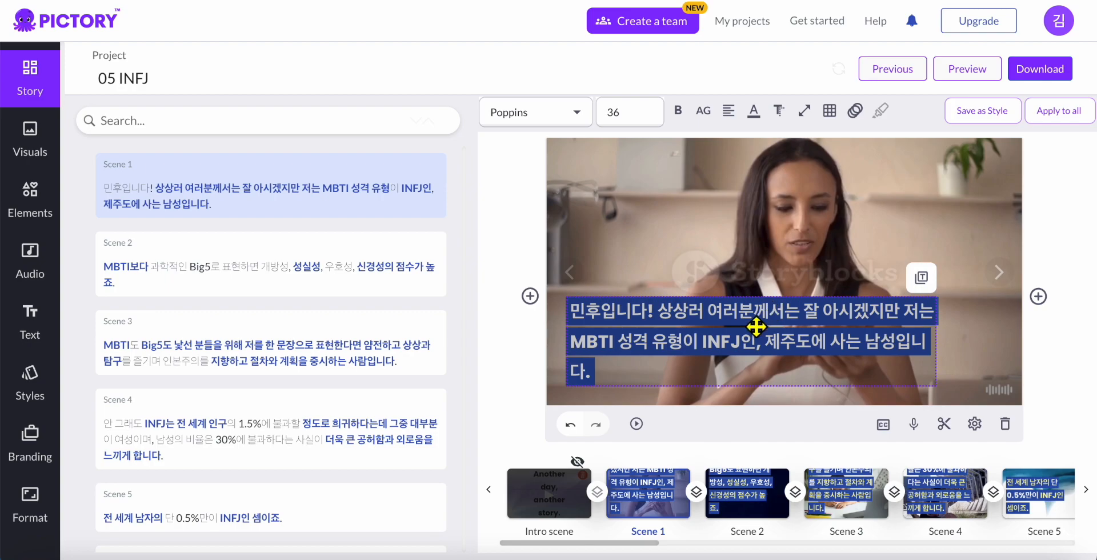
{"action": "left_click", "coordinate": [1075, 116]}
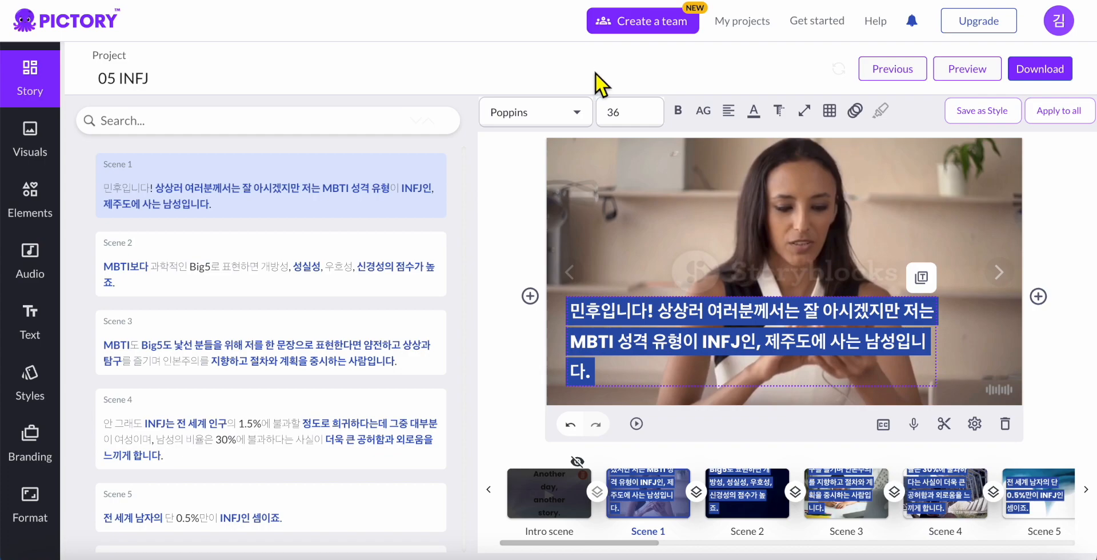
{"action": "left_click", "coordinate": [754, 114]}
{"action": "left_click", "coordinate": [624, 113]}
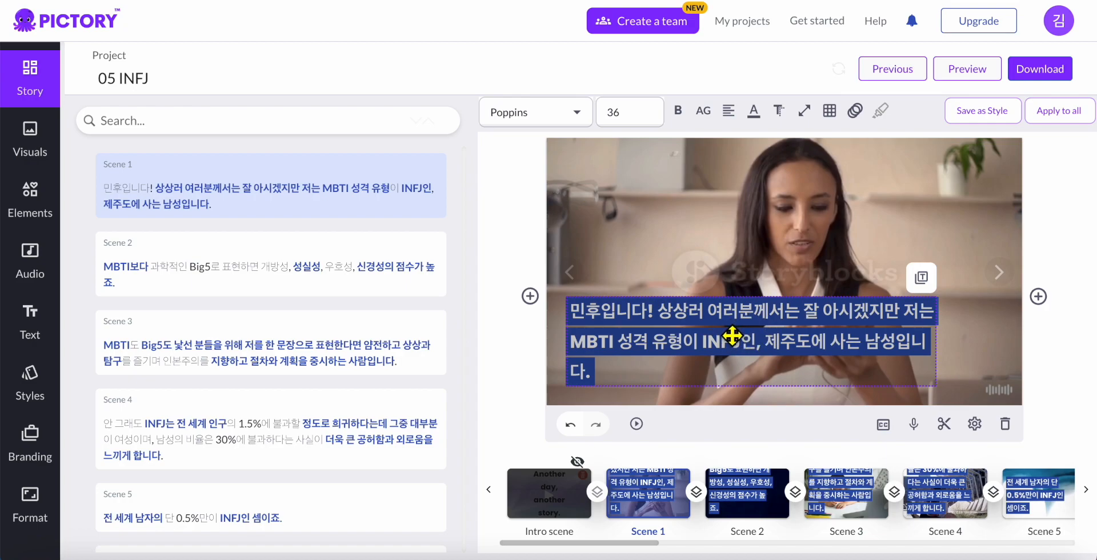
Nudge Scene 1's caption box up, insert '제 블로그 구독자이신' after 민후입니다!, then show Scene 2
{"action": "mouse_move", "coordinate": [732, 336]}
{"action": "left_mouse_down"}
{"action": "mouse_move", "coordinate": [766, 274]}
{"action": "mouse_move", "coordinate": [793, 264]}
{"action": "mouse_move", "coordinate": [788, 294]}
{"action": "mouse_move", "coordinate": [729, 320]}
{"action": "mouse_move", "coordinate": [725, 341]}
{"action": "mouse_move", "coordinate": [727, 303]}
{"action": "mouse_move", "coordinate": [757, 273]}
{"action": "mouse_move", "coordinate": [749, 313]}
{"action": "mouse_move", "coordinate": [725, 325]}
{"action": "mouse_move", "coordinate": [744, 324]}
{"action": "mouse_move", "coordinate": [734, 309]}
{"action": "mouse_move", "coordinate": [747, 311]}
{"action": "mouse_move", "coordinate": [725, 330]}
{"action": "mouse_move", "coordinate": [761, 333]}
{"action": "mouse_move", "coordinate": [727, 313]}
{"action": "mouse_move", "coordinate": [740, 320]}
{"action": "left_mouse_up"}
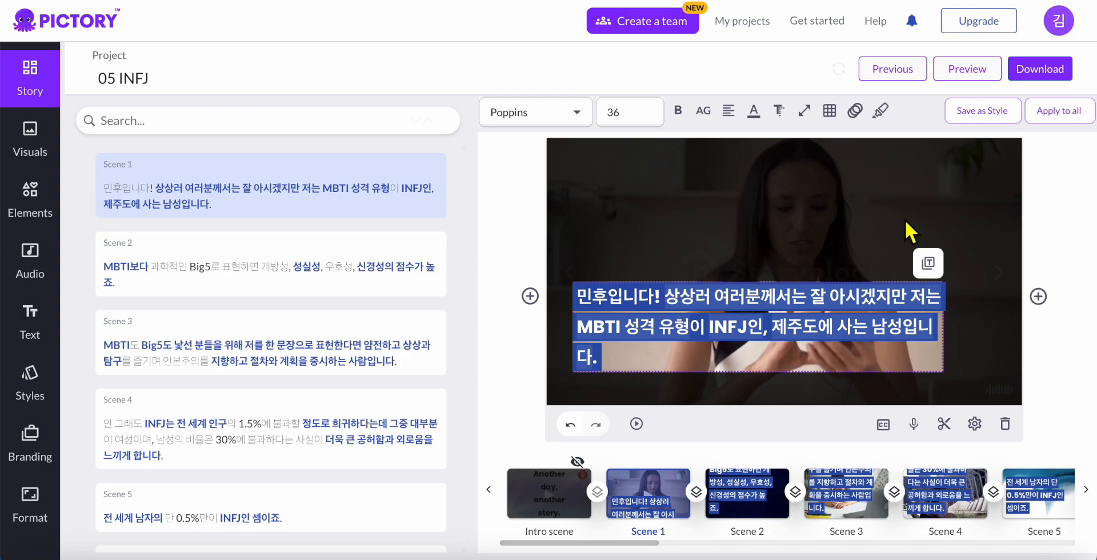
{"action": "type", "text": "제 블로그 "}
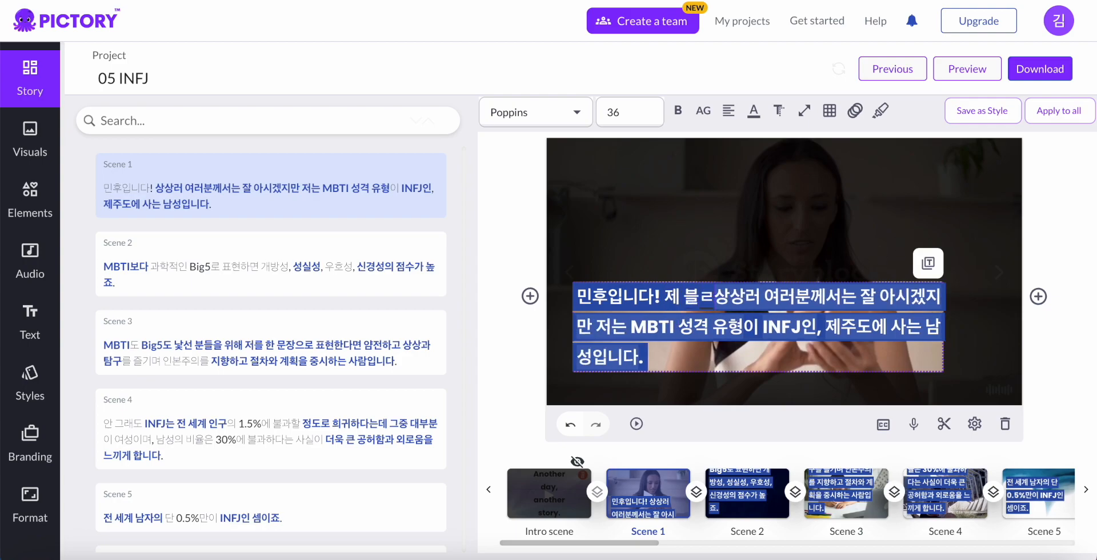
{"action": "type", "text": "구독자"}
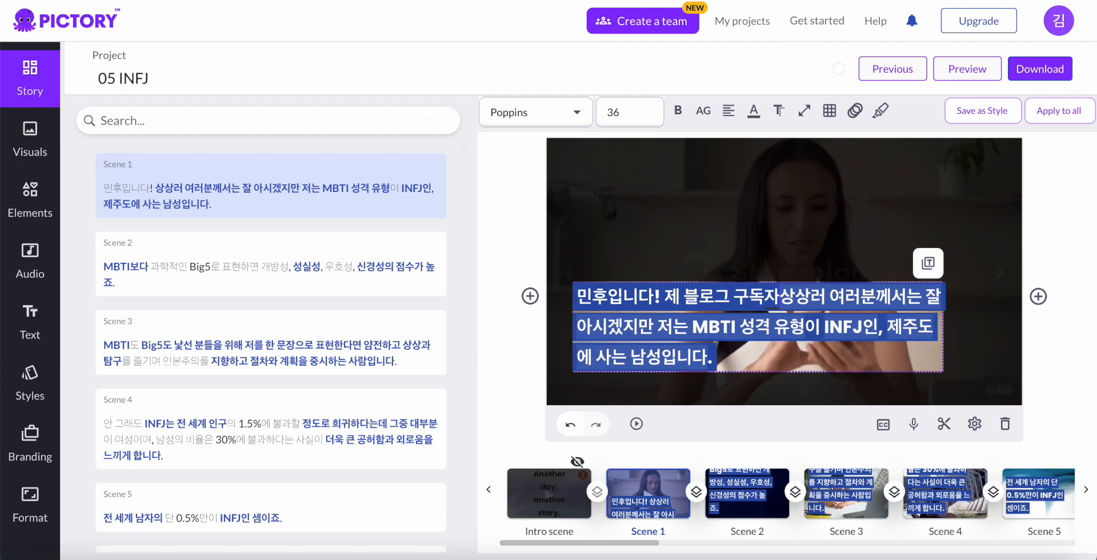
{"action": "type", "text": "이신"}
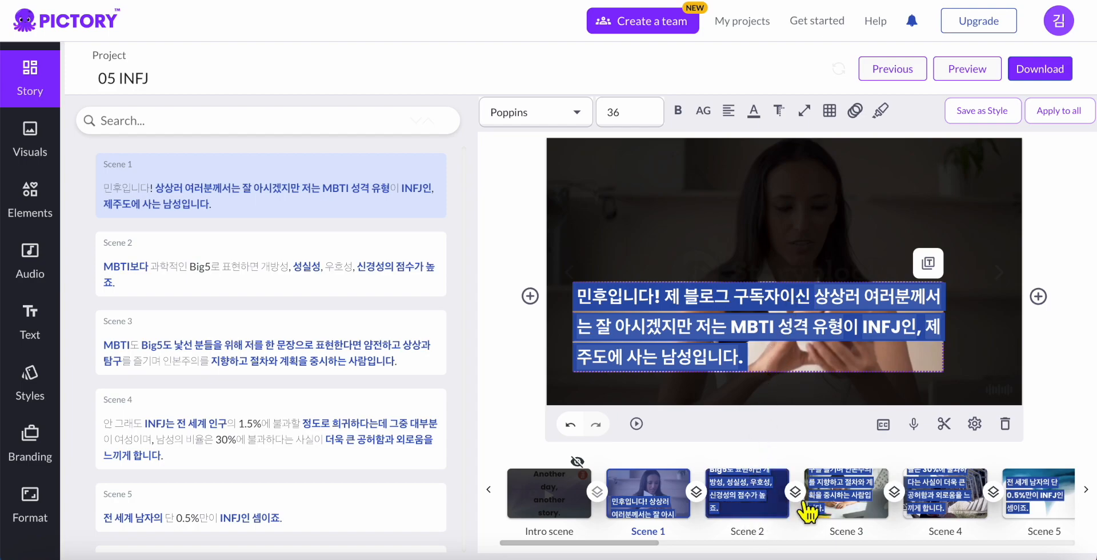
{"action": "left_click", "coordinate": [766, 519]}
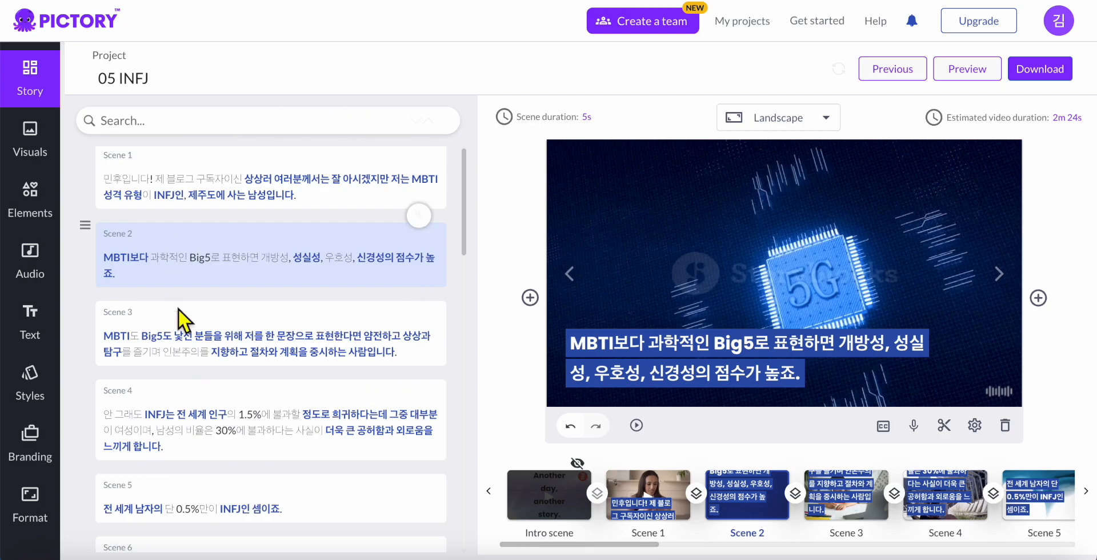
Return to Scene 1 and place the caret after 구독자이신 in its script text
{"action": "left_click", "coordinate": [256, 193]}
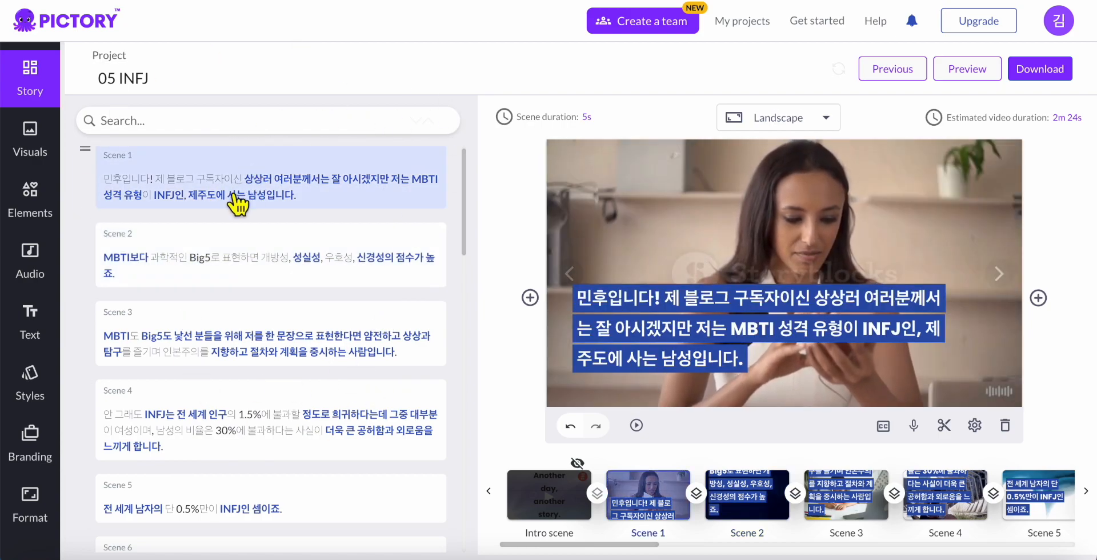
{"action": "left_click", "coordinate": [295, 189]}
{"action": "left_click", "coordinate": [244, 185]}
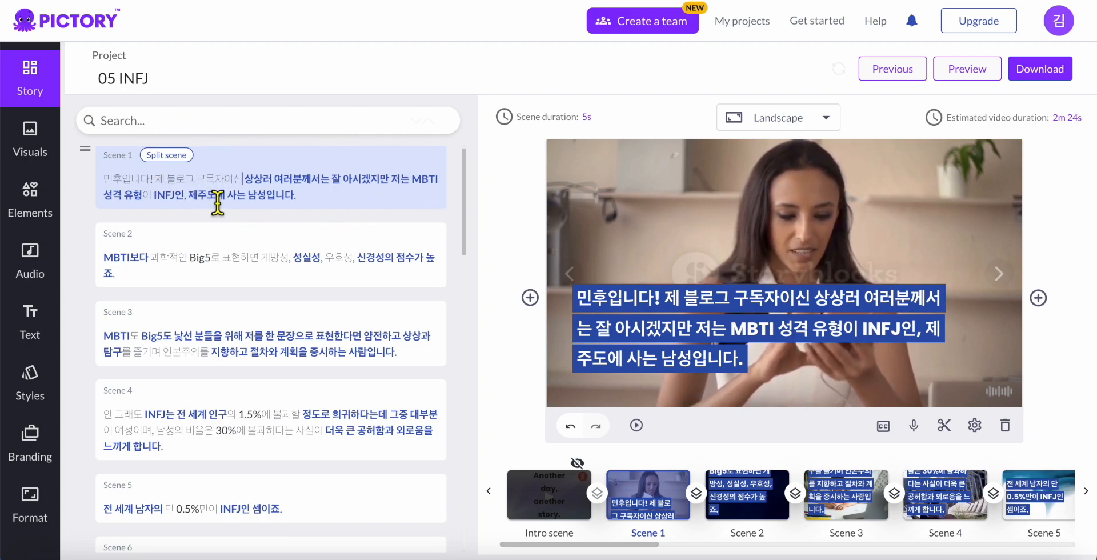
Browse through Scenes 3 and 4 in the script list, then show Scene 1 in the preview
{"action": "left_click", "coordinate": [260, 269]}
{"action": "left_click", "coordinate": [258, 342]}
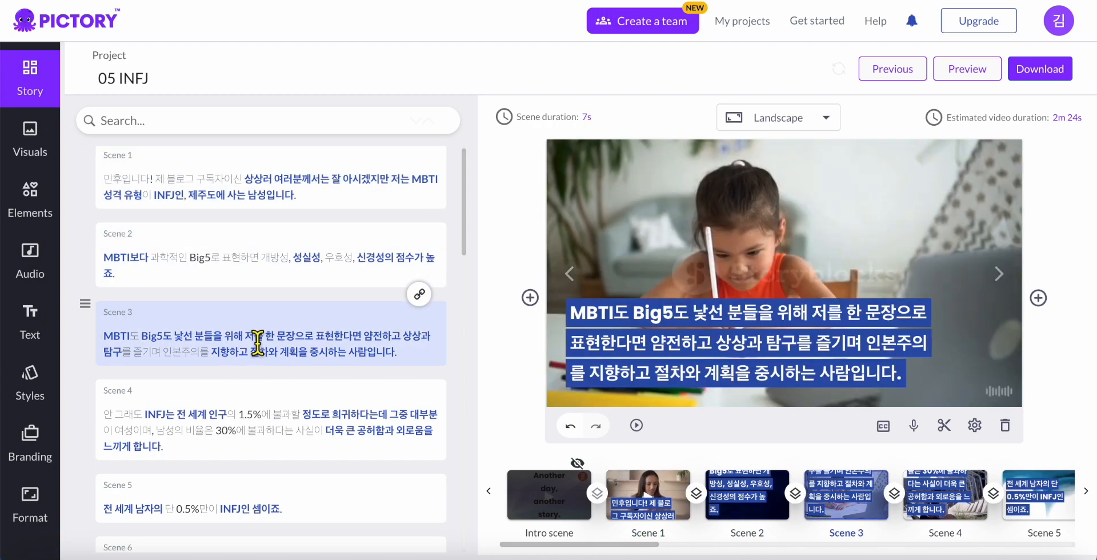
{"action": "left_click", "coordinate": [273, 420]}
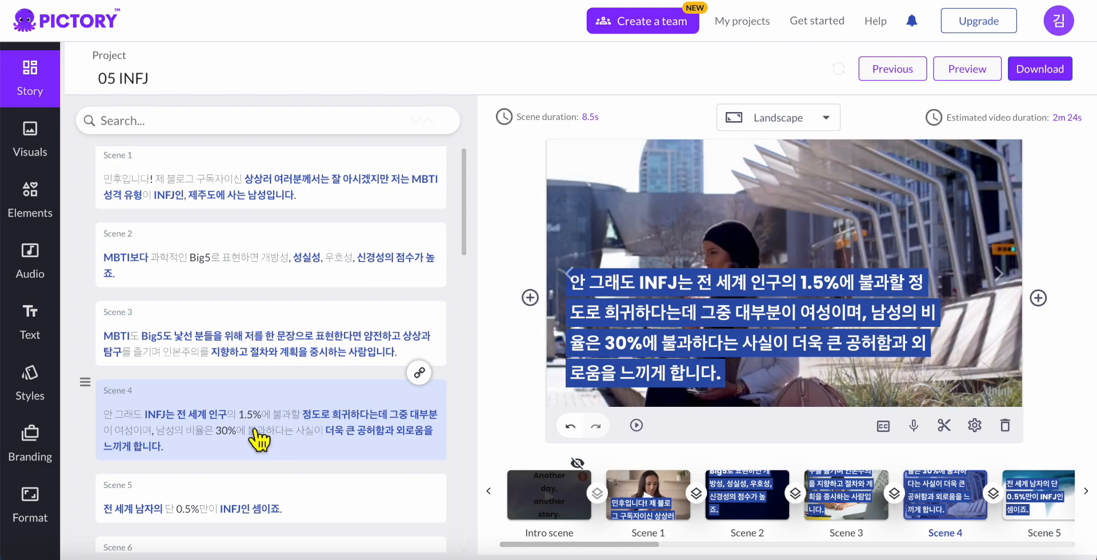
{"action": "scroll", "coordinate": [272, 342], "scroll_direction": "down", "scroll_amount": 15}
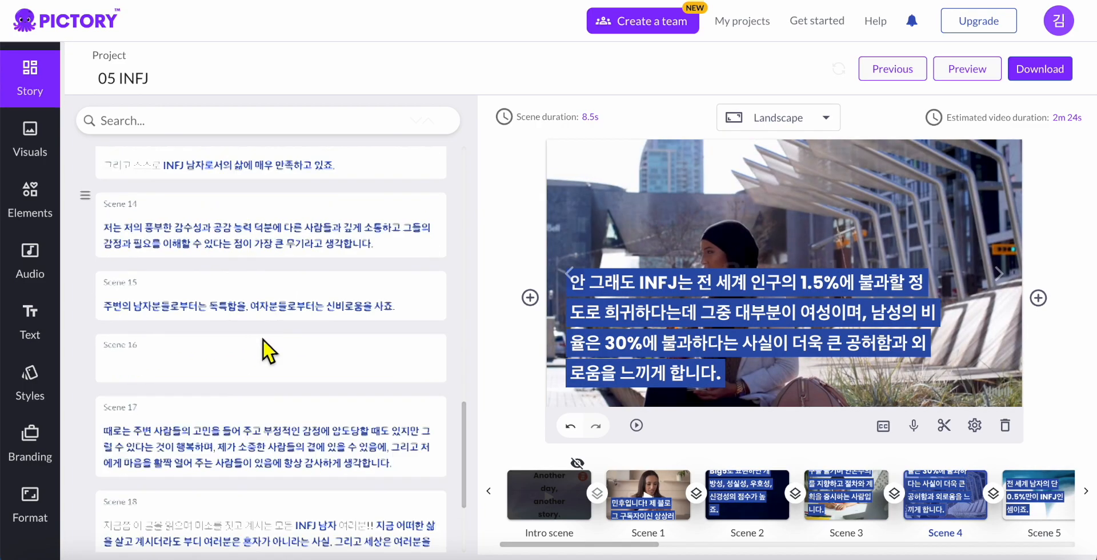
{"action": "scroll", "coordinate": [269, 329], "scroll_direction": "up", "scroll_amount": 15}
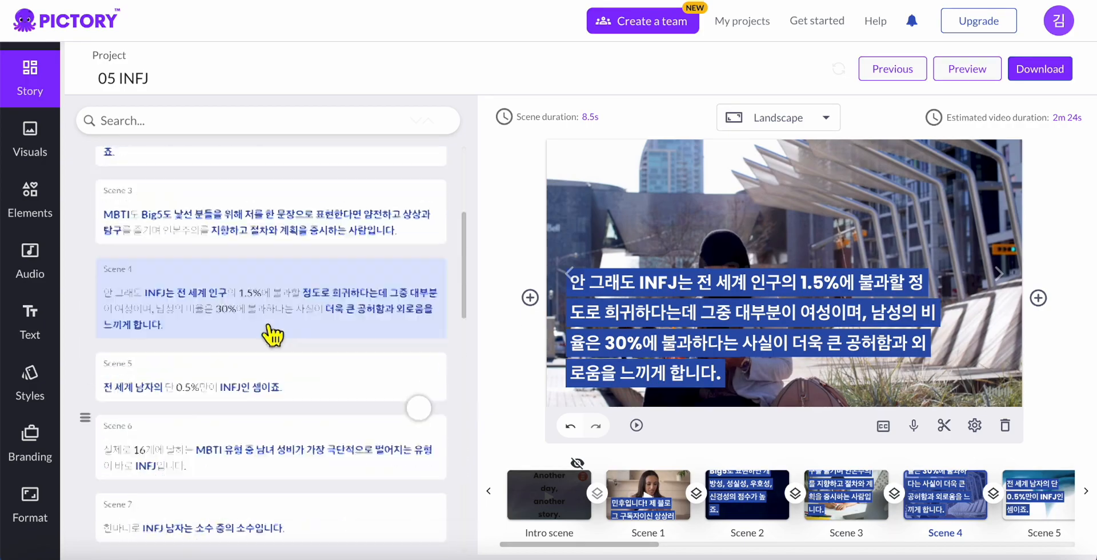
{"action": "scroll", "coordinate": [277, 321], "scroll_direction": "down", "scroll_amount": 10}
{"action": "scroll", "coordinate": [289, 381], "scroll_direction": "up", "scroll_amount": 10}
{"action": "scroll", "coordinate": [277, 297], "scroll_direction": "down", "scroll_amount": 10}
{"action": "scroll", "coordinate": [278, 361], "scroll_direction": "up", "scroll_amount": 10}
{"action": "scroll", "coordinate": [285, 365], "scroll_direction": "down", "scroll_amount": 10}
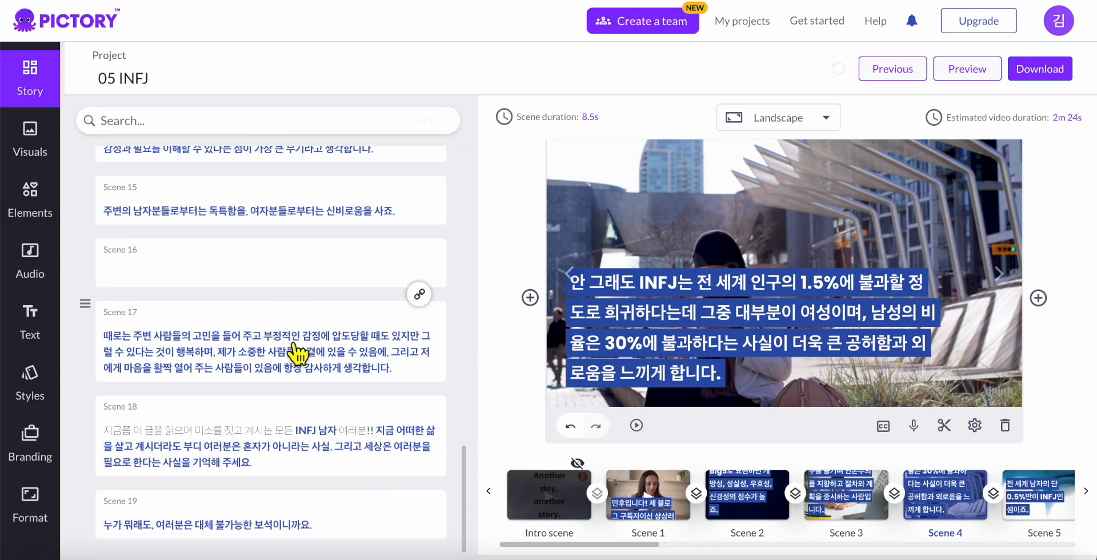
{"action": "scroll", "coordinate": [294, 350], "scroll_direction": "up", "scroll_amount": 10}
{"action": "scroll", "coordinate": [298, 352], "scroll_direction": "down", "scroll_amount": 10}
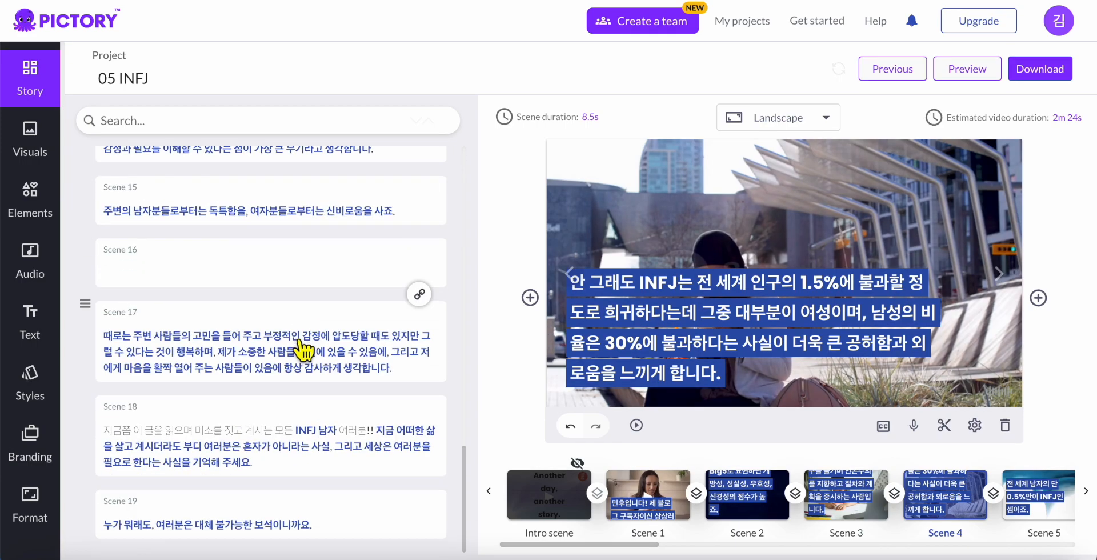
{"action": "scroll", "coordinate": [303, 351], "scroll_direction": "up", "scroll_amount": 10}
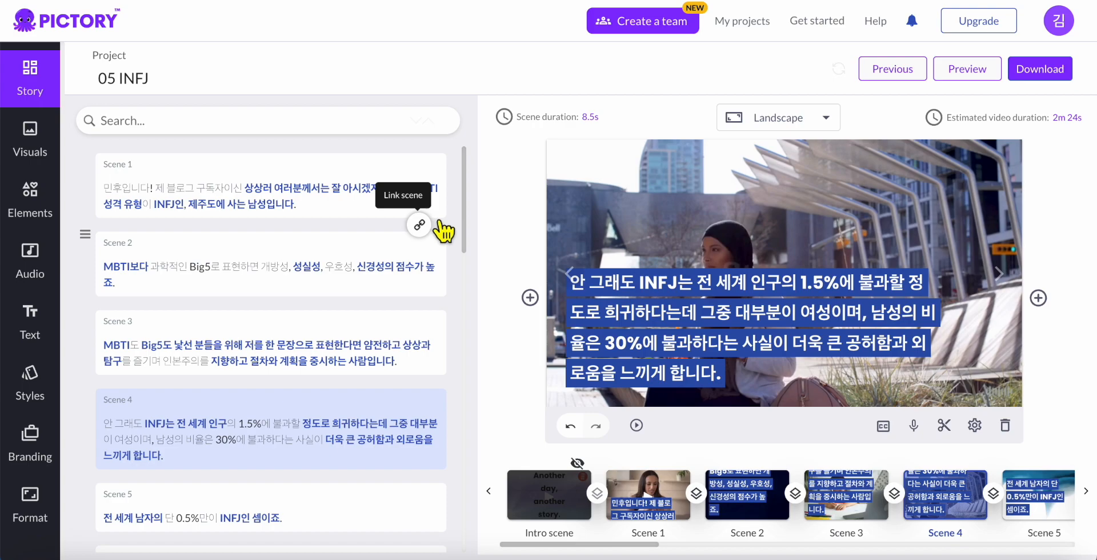
{"action": "left_click", "coordinate": [671, 510]}
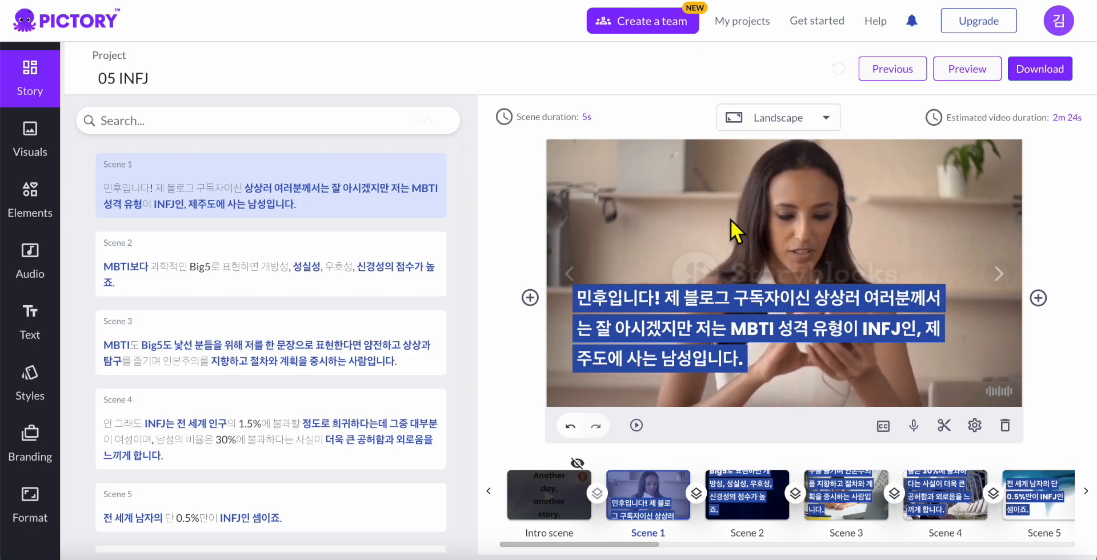
From the Visuals library, try the stairs clip, then set the couch phone clip as Scene 1's background
{"action": "left_click", "coordinate": [55, 147]}
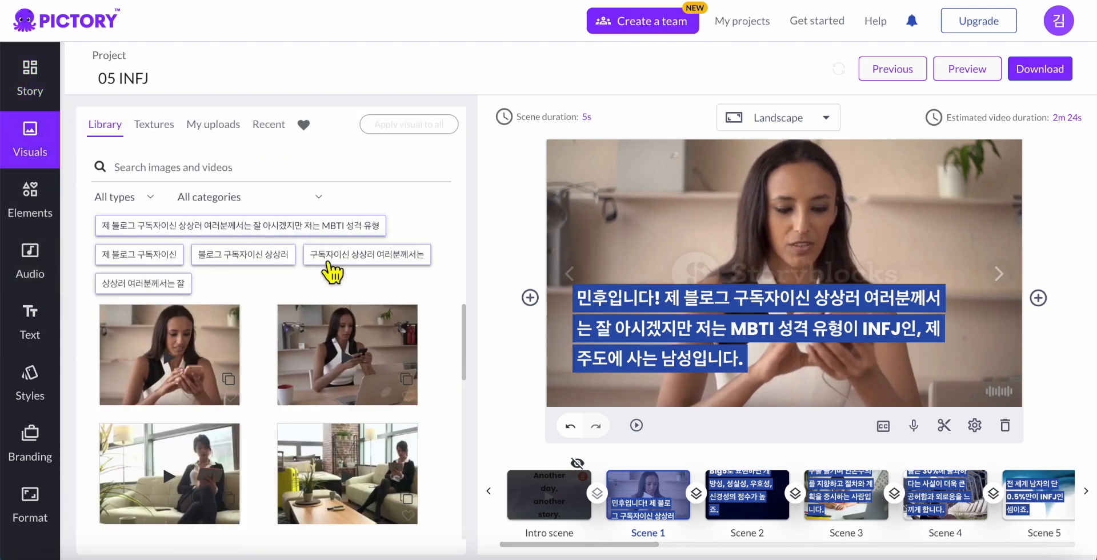
{"action": "scroll", "coordinate": [267, 367], "scroll_direction": "down", "scroll_amount": 5}
{"action": "scroll", "coordinate": [267, 367], "scroll_direction": "up", "scroll_amount": 5}
{"action": "scroll", "coordinate": [264, 389], "scroll_direction": "down", "scroll_amount": 10}
{"action": "scroll", "coordinate": [272, 386], "scroll_direction": "up", "scroll_amount": 10}
{"action": "scroll", "coordinate": [269, 415], "scroll_direction": "down", "scroll_amount": 2}
{"action": "left_click", "coordinate": [372, 444]}
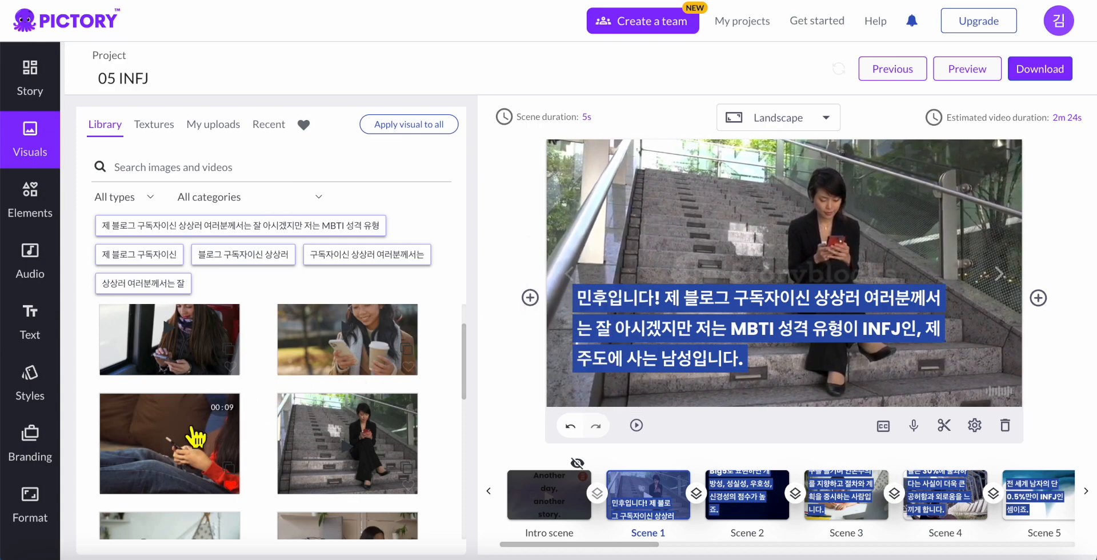
{"action": "left_click", "coordinate": [188, 449]}
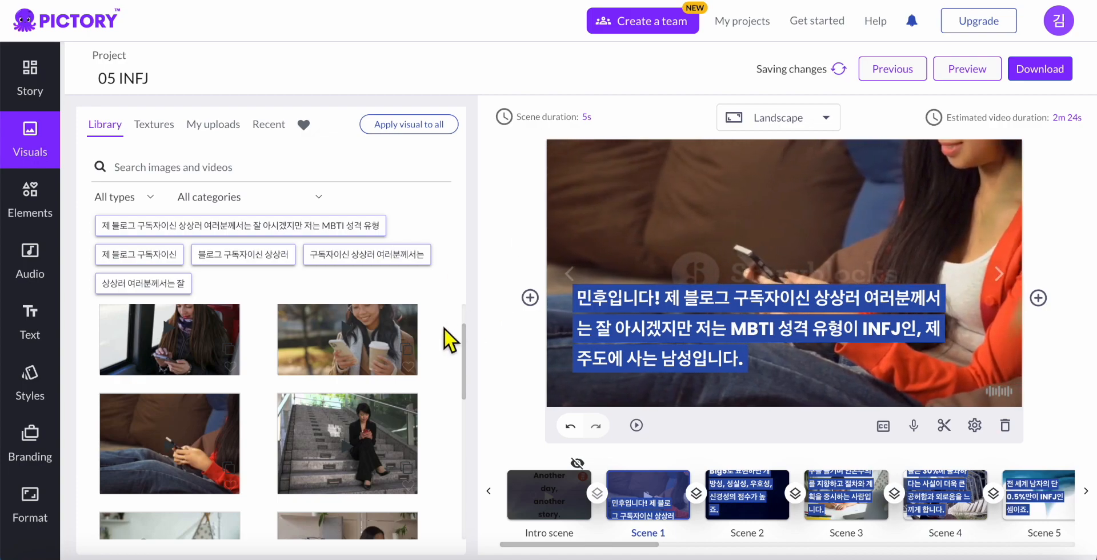
{"action": "scroll", "coordinate": [447, 338], "scroll_direction": "down", "scroll_amount": 5}
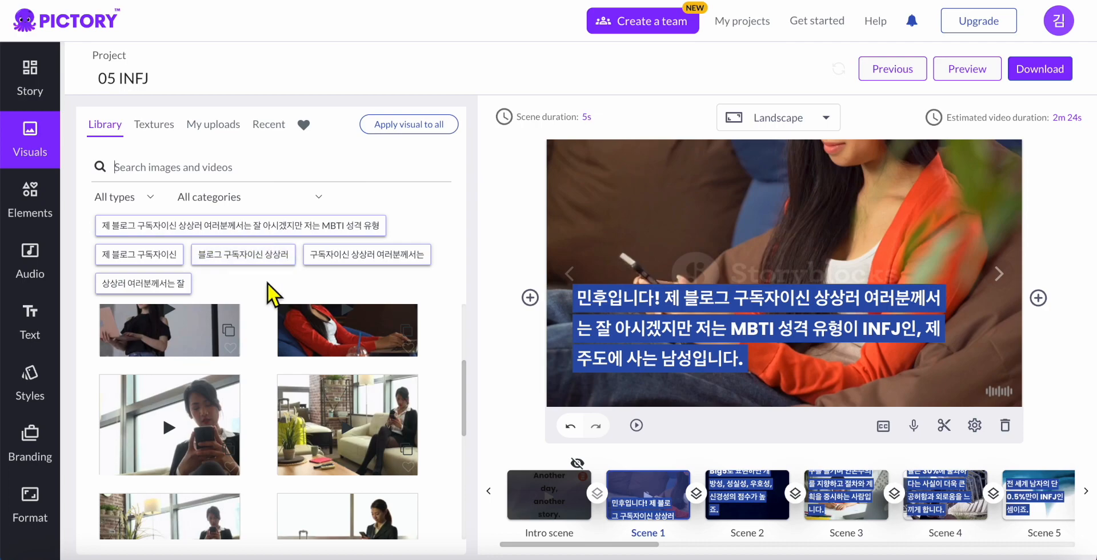
Search visuals for 'love' and apply the sunset couple clip to Scene 1
{"action": "type", "text": "love"}
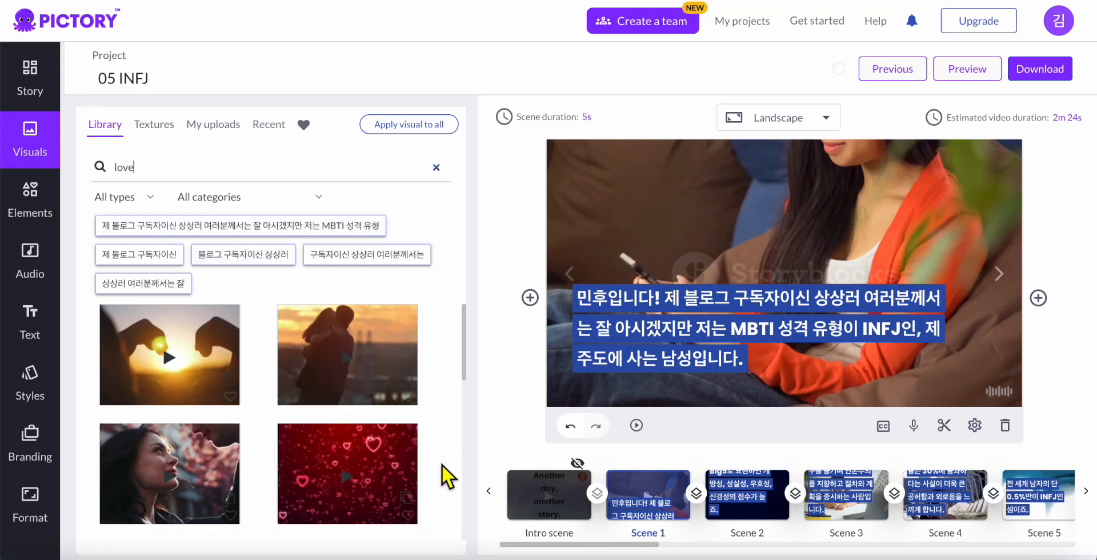
{"action": "left_click", "coordinate": [347, 382]}
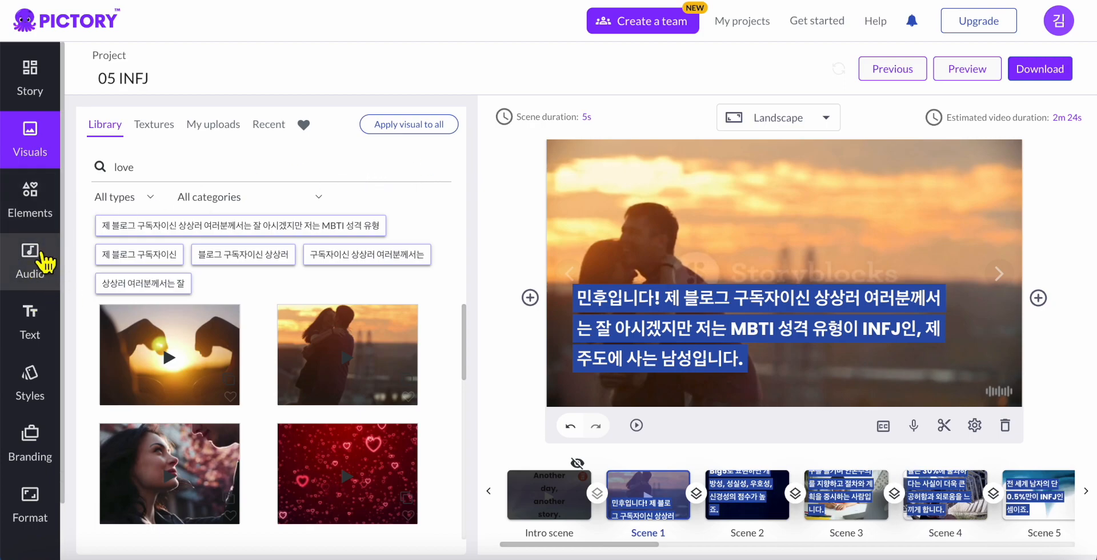
Open the Audio music library, preview the Celestial View track, then stop playback
{"action": "left_click", "coordinate": [46, 276]}
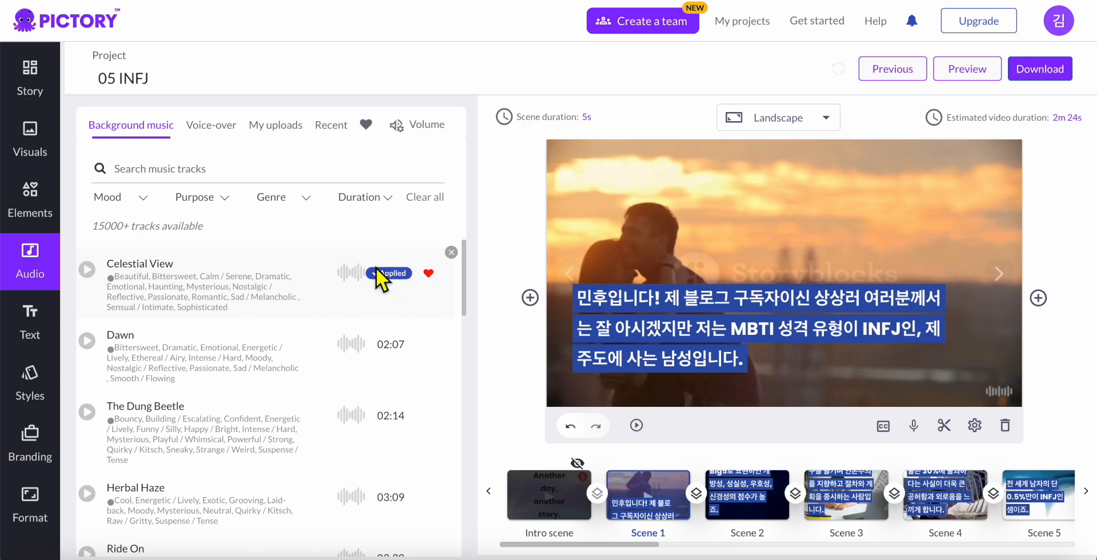
{"action": "left_click", "coordinate": [90, 273]}
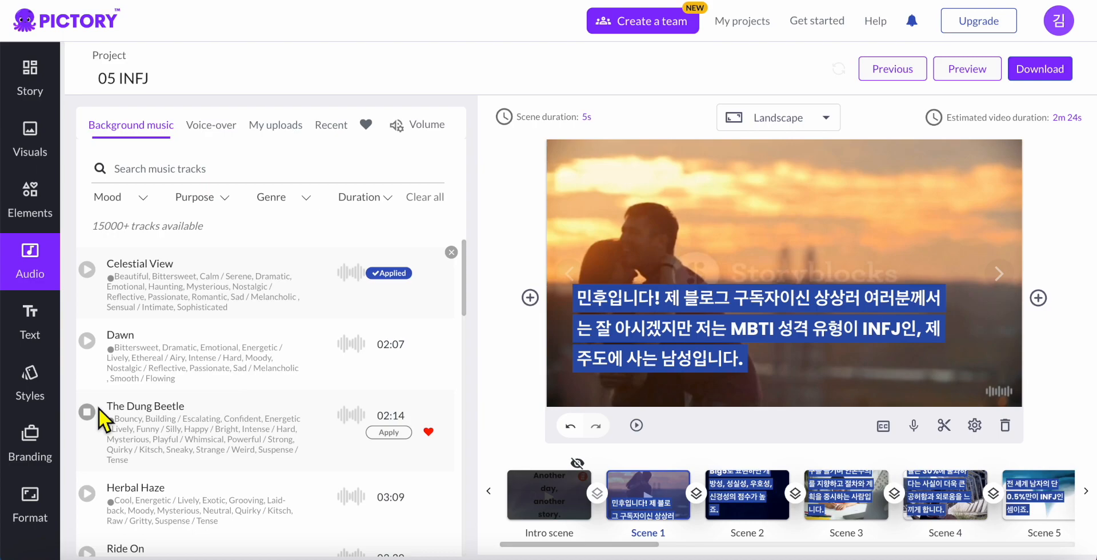
{"action": "left_click", "coordinate": [93, 491]}
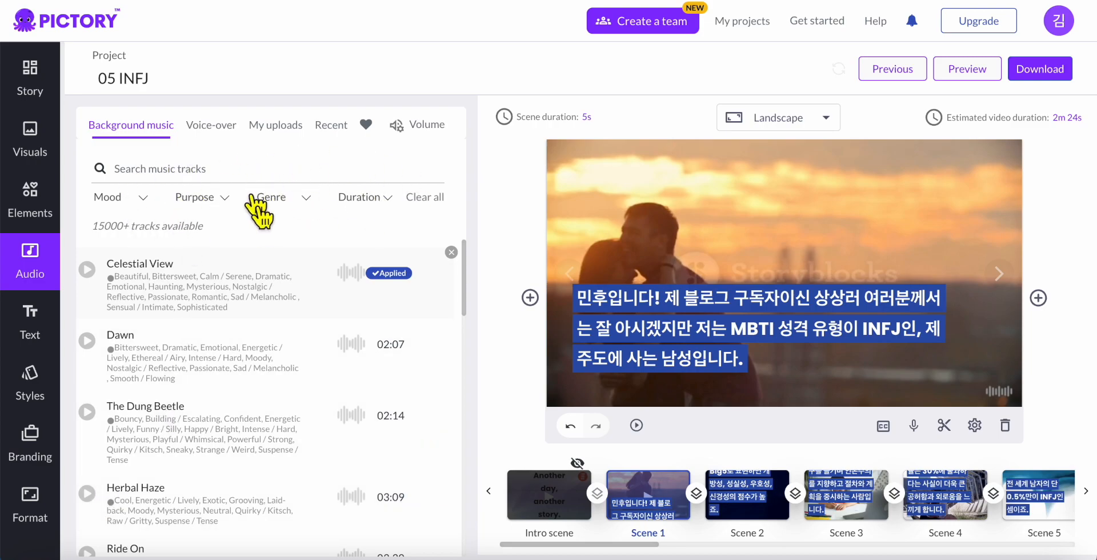
Filter the music tracks to the Hopeful / Optimistic mood
{"action": "left_click", "coordinate": [127, 200]}
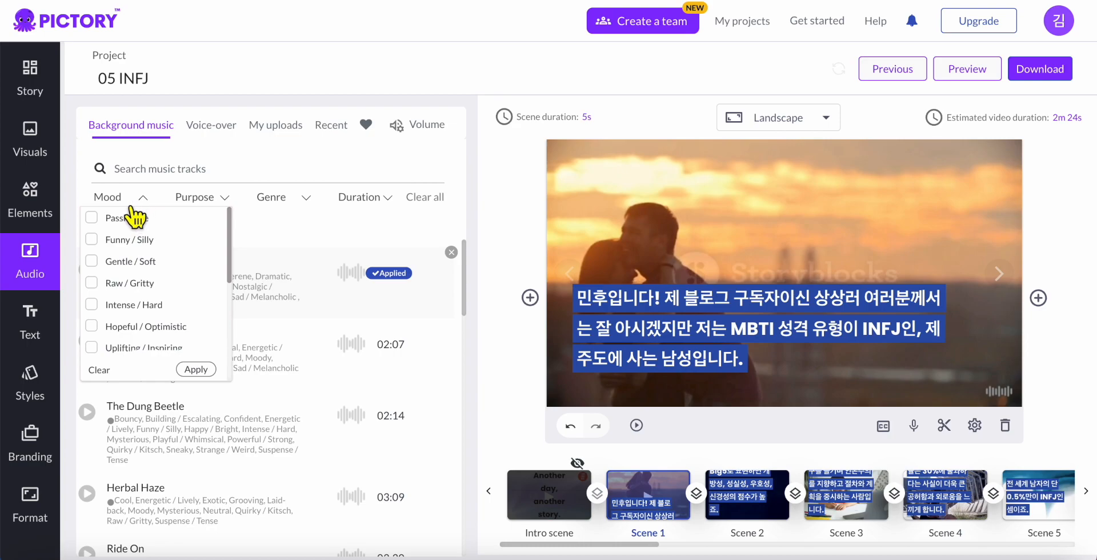
{"action": "scroll", "coordinate": [162, 254], "scroll_direction": "down", "scroll_amount": 2}
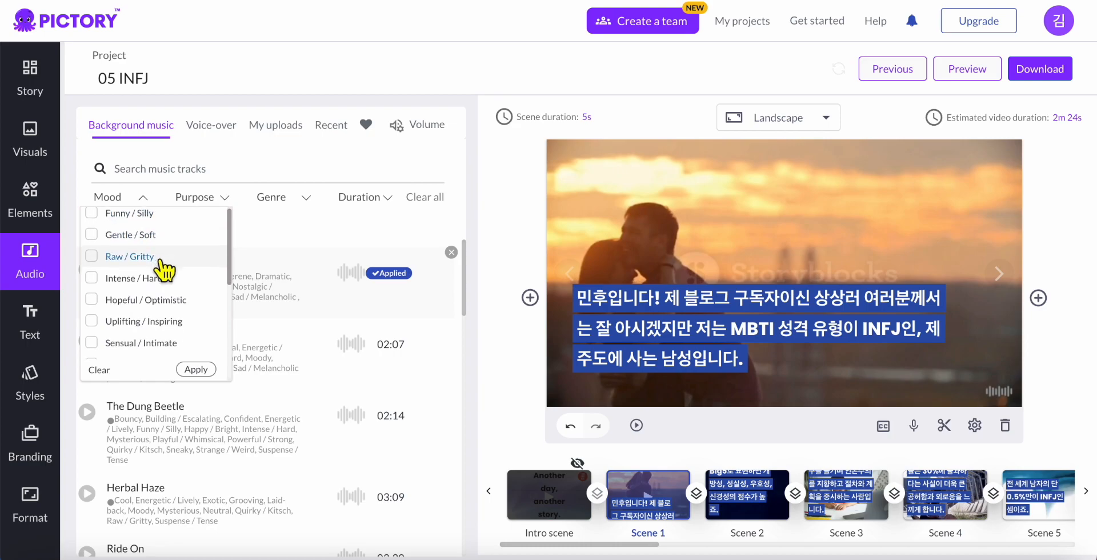
{"action": "scroll", "coordinate": [161, 261], "scroll_direction": "down", "scroll_amount": 1}
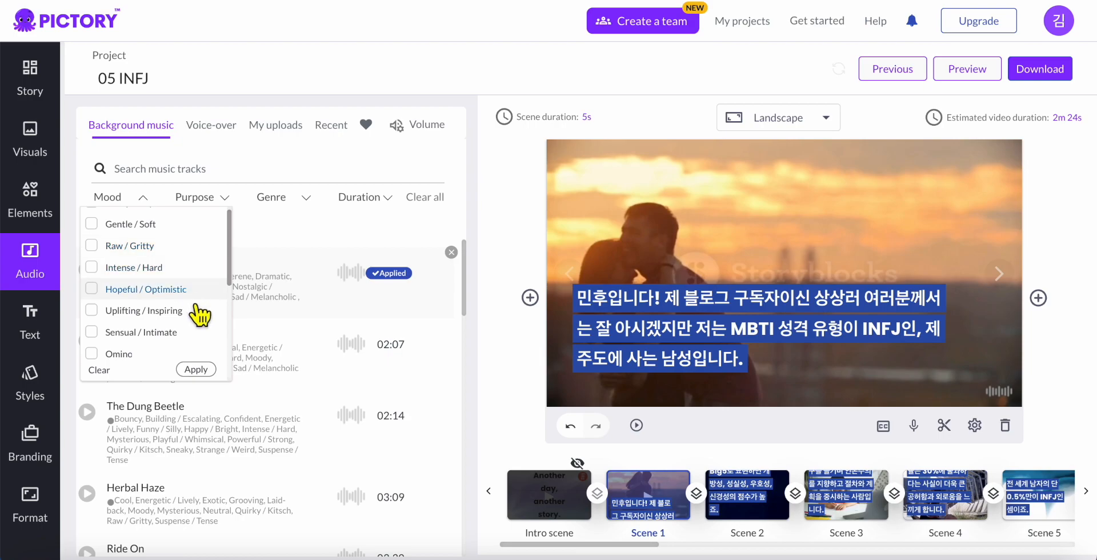
{"action": "left_click", "coordinate": [166, 297]}
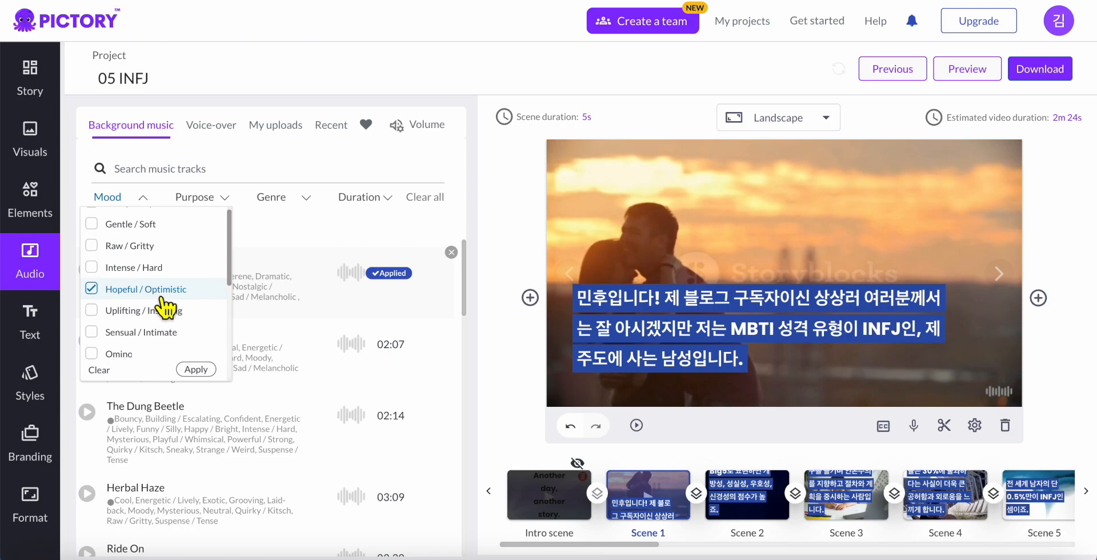
{"action": "left_click", "coordinate": [202, 371]}
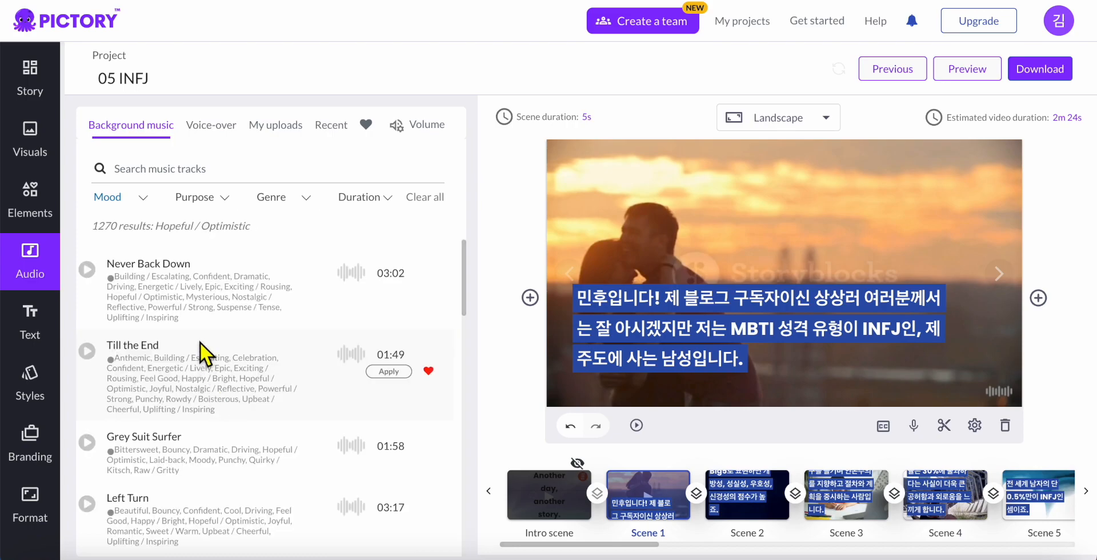
Preview Never Back Down, Till the End, Grey Suit Surfer and Left Turn, then apply Left Turn
{"action": "left_click", "coordinate": [91, 271]}
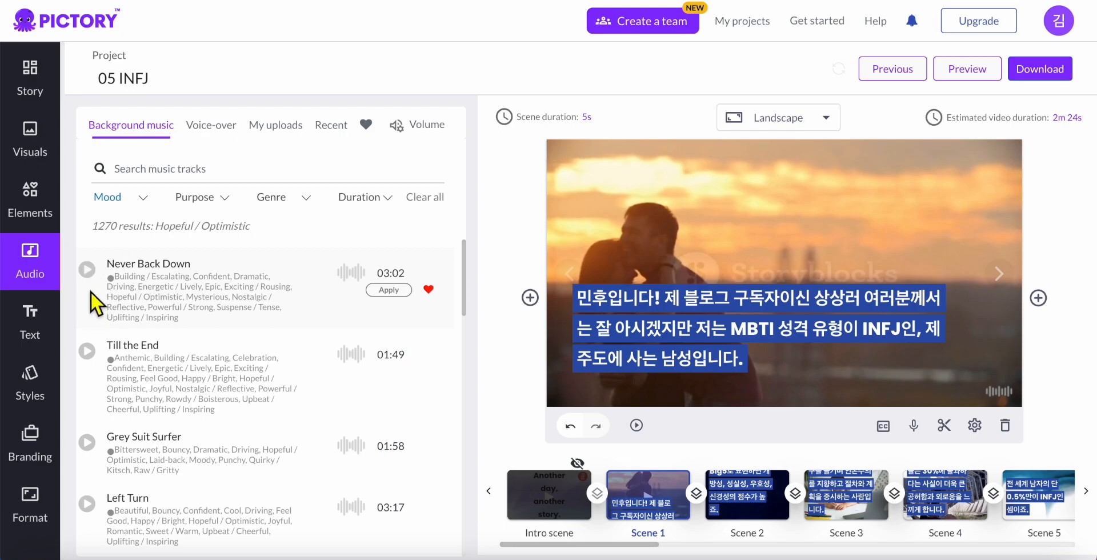
{"action": "left_click", "coordinate": [94, 353]}
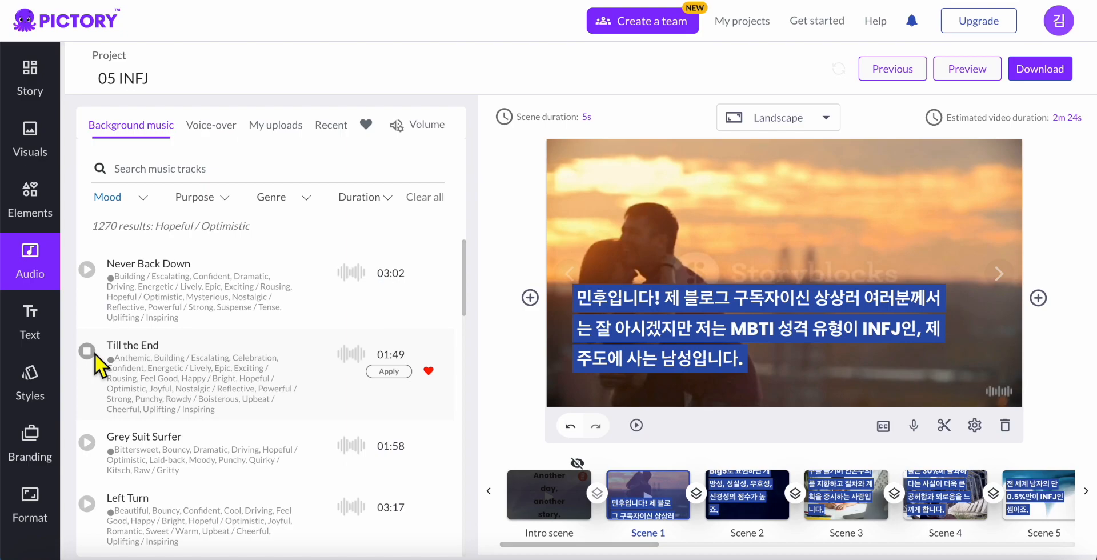
{"action": "left_click", "coordinate": [87, 443]}
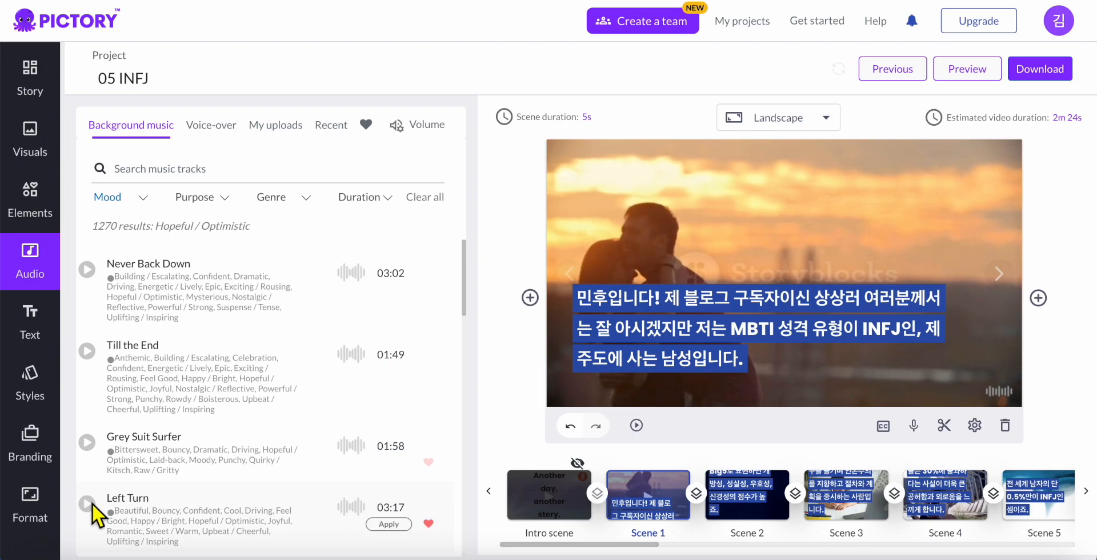
{"action": "scroll", "coordinate": [90, 486], "scroll_direction": "down", "scroll_amount": 3}
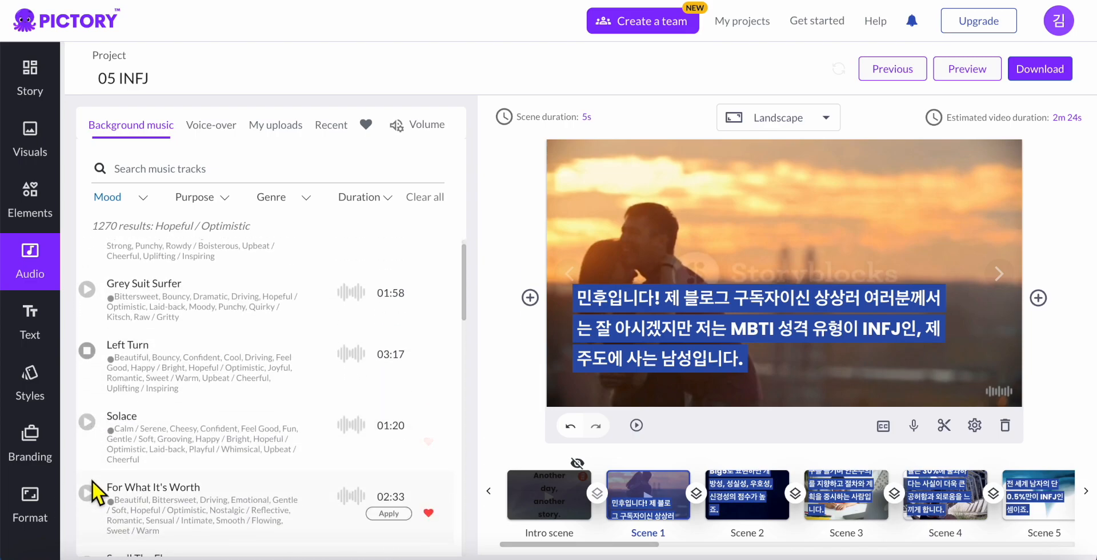
{"action": "left_click", "coordinate": [87, 350]}
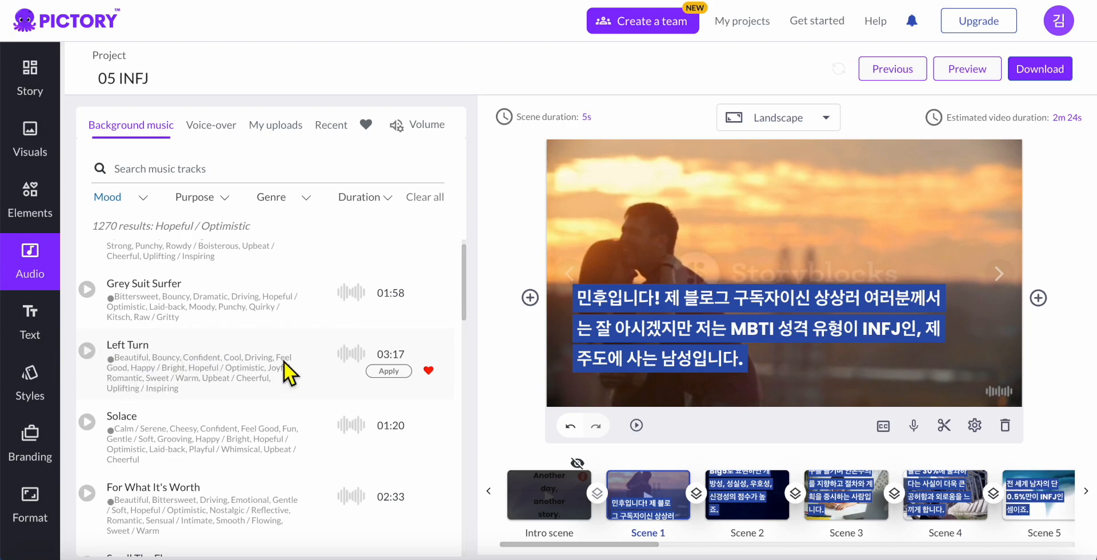
{"action": "left_click", "coordinate": [400, 374]}
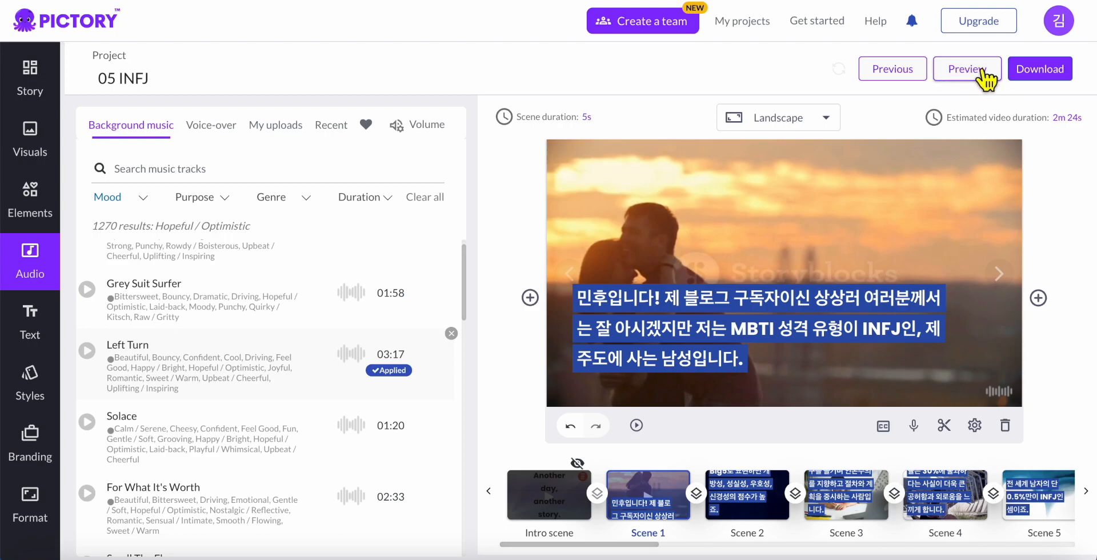
{"action": "left_click", "coordinate": [971, 73]}
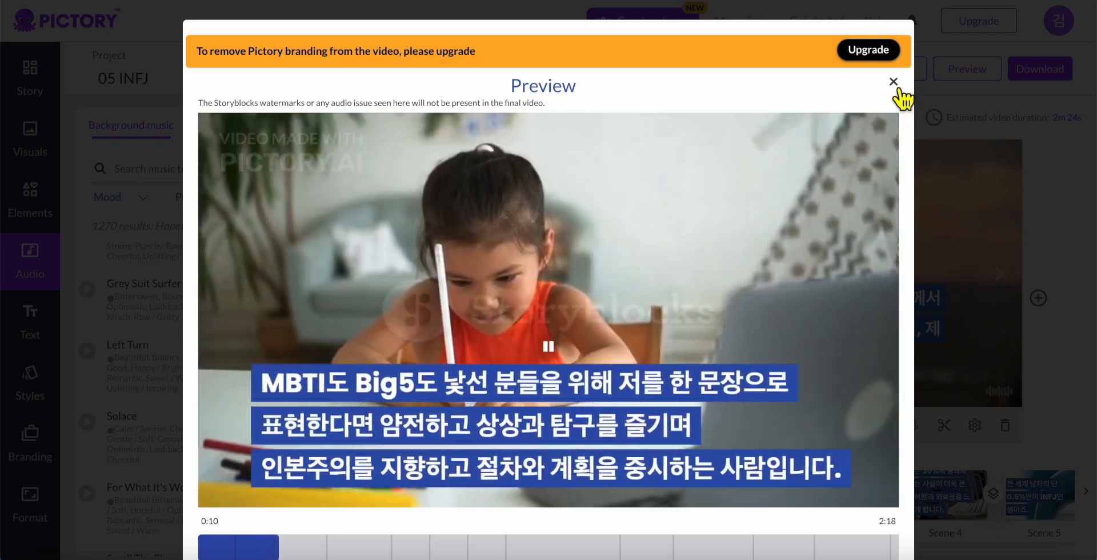
{"action": "left_click", "coordinate": [895, 84]}
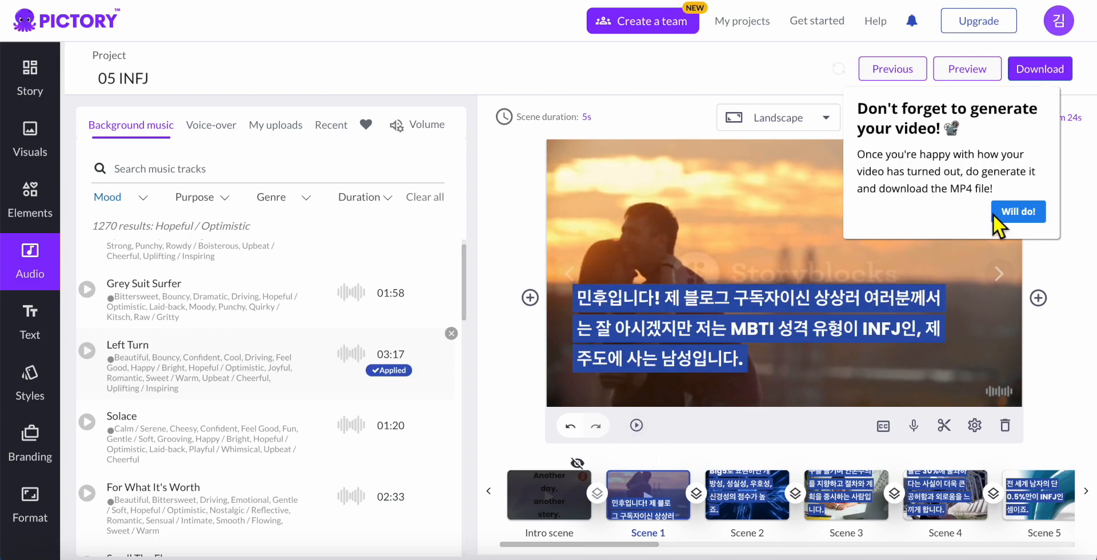
Dismiss the generate-video reminder, scroll the timeline right, and open Scene 7 with the tablet
{"action": "left_click", "coordinate": [1026, 215]}
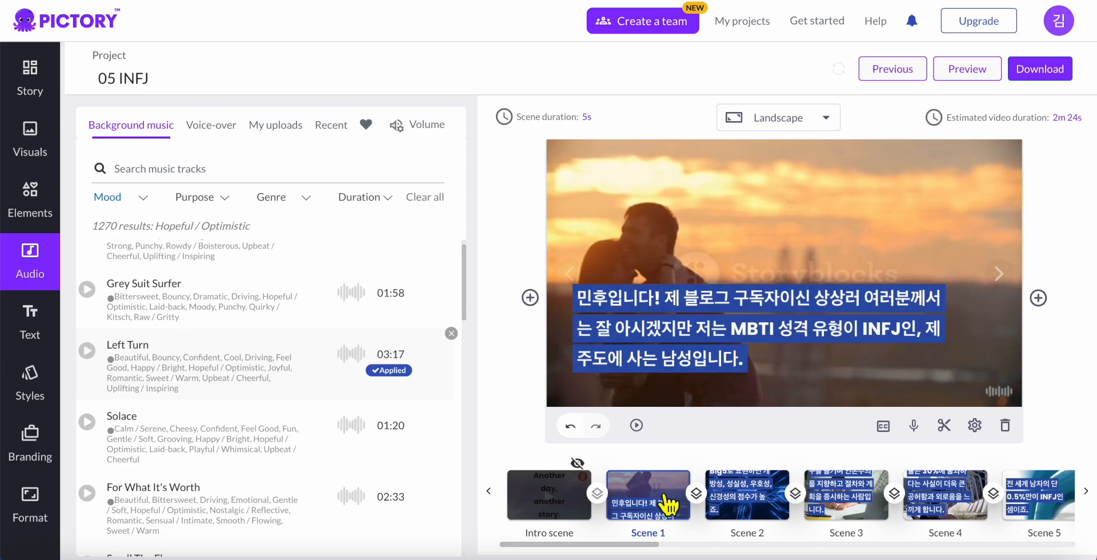
{"action": "left_click_drag", "start_coordinate": [627, 546], "coordinate": [801, 544]}
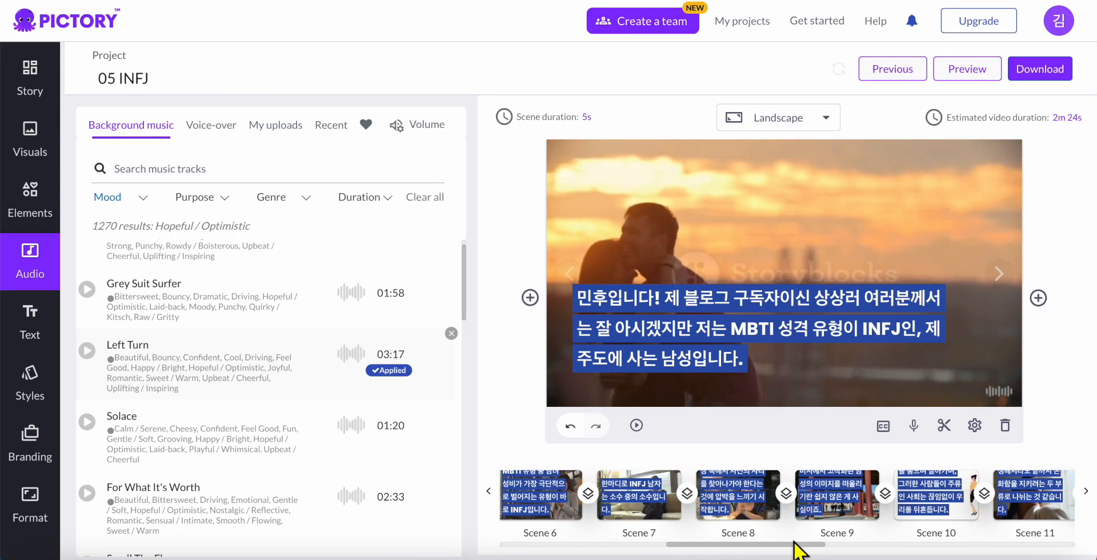
{"action": "left_click", "coordinate": [665, 511]}
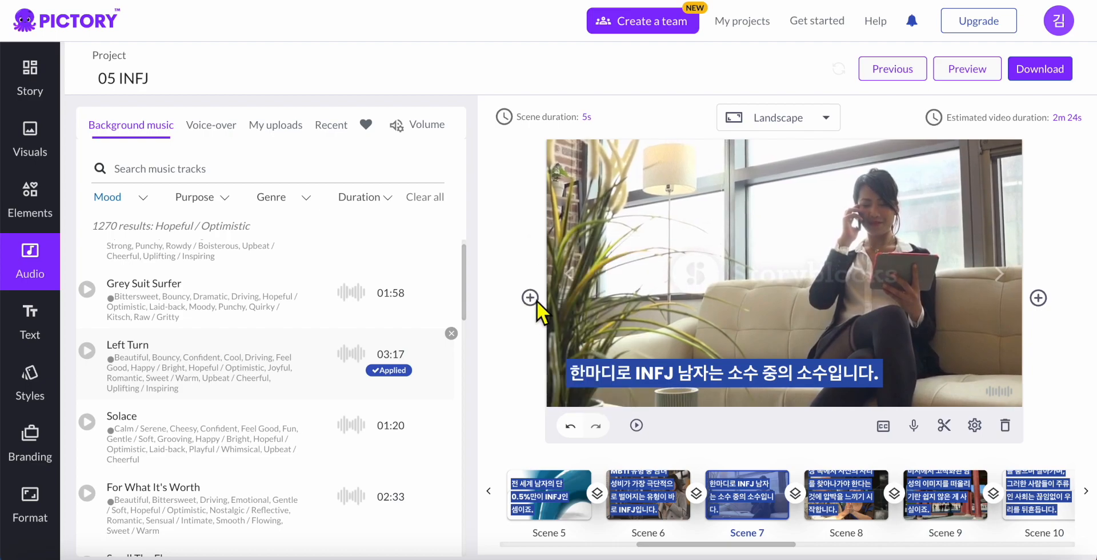
Insert a new Text & Visuals scene after Scene 7
{"action": "left_click", "coordinate": [1038, 298]}
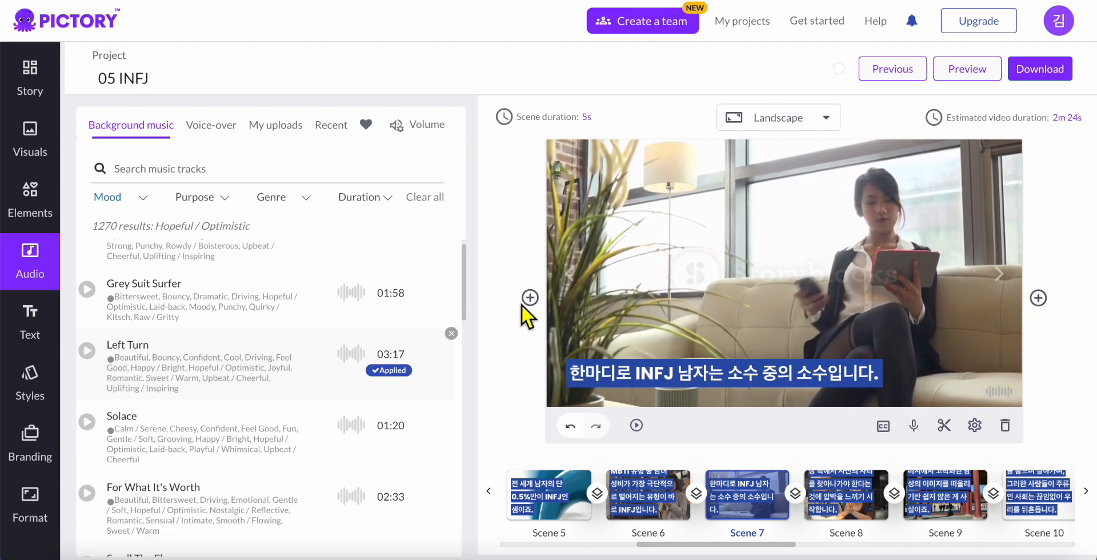
{"action": "mouse_move", "coordinate": [526, 305]}
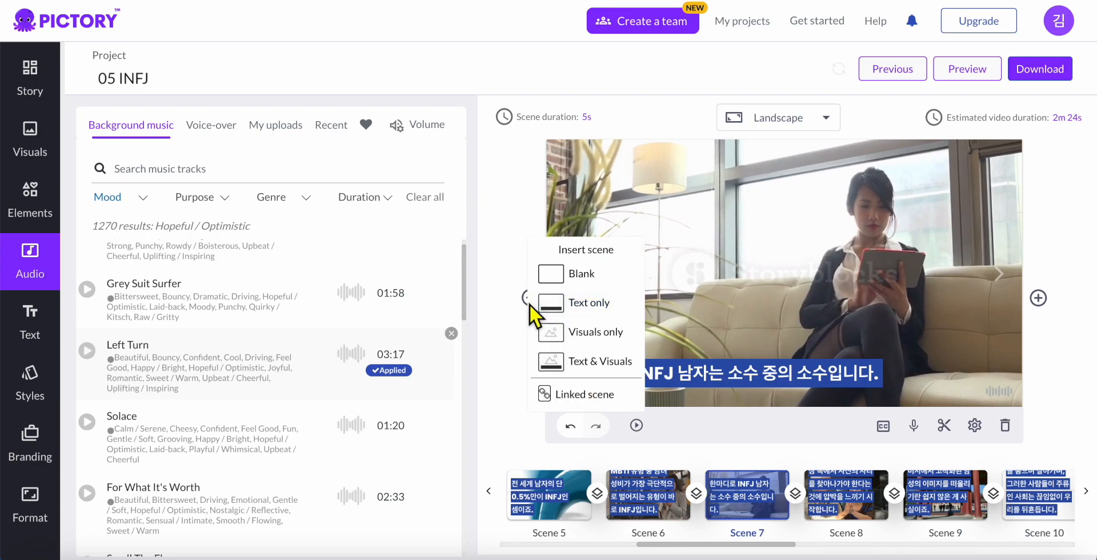
{"action": "mouse_move", "coordinate": [1038, 298]}
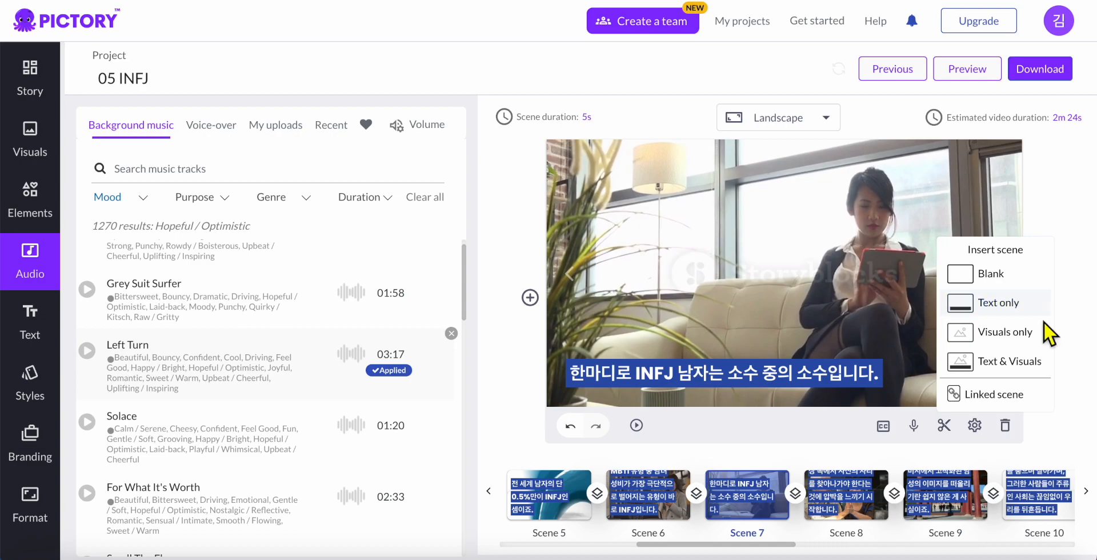
{"action": "left_click", "coordinate": [1027, 365]}
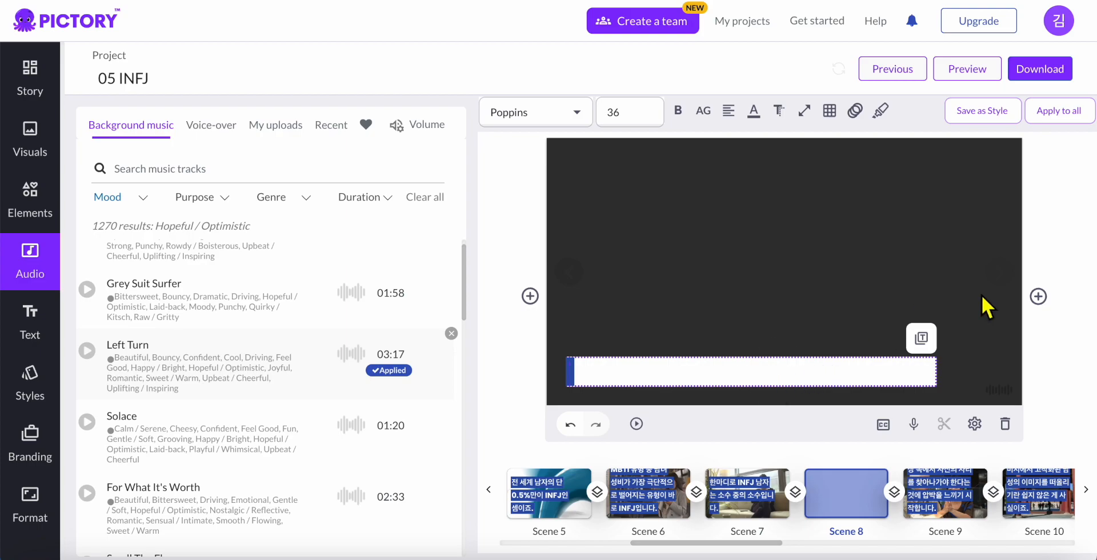
Caption Scene 8 '마치 보석 같은 존재라고 볼 수 있죠.' and let Pictory fetch a matching clip
{"action": "type", "text": "마치 보석 같은"}
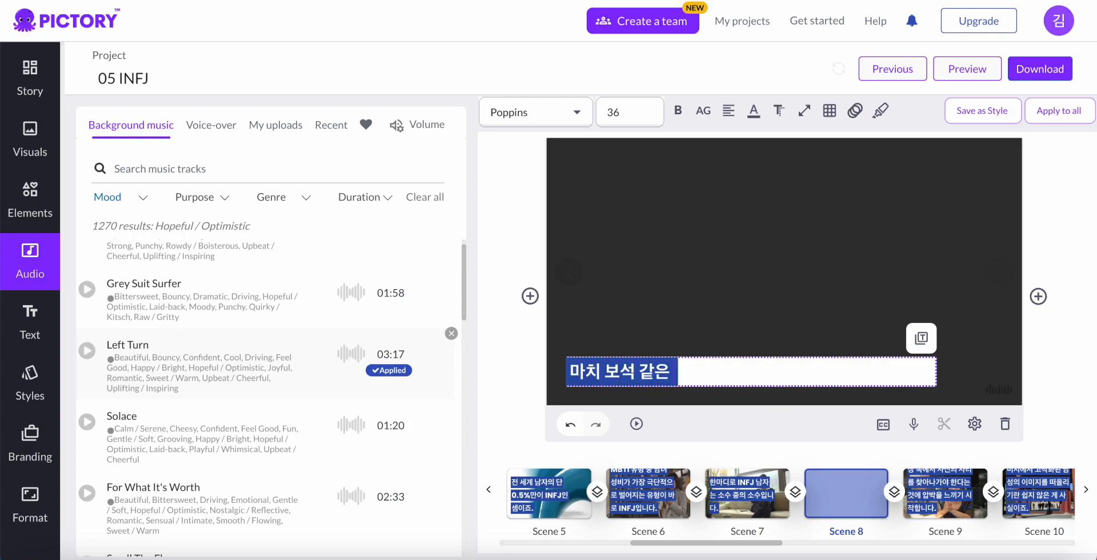
{"action": "type", "text": " 존재라고 볼"}
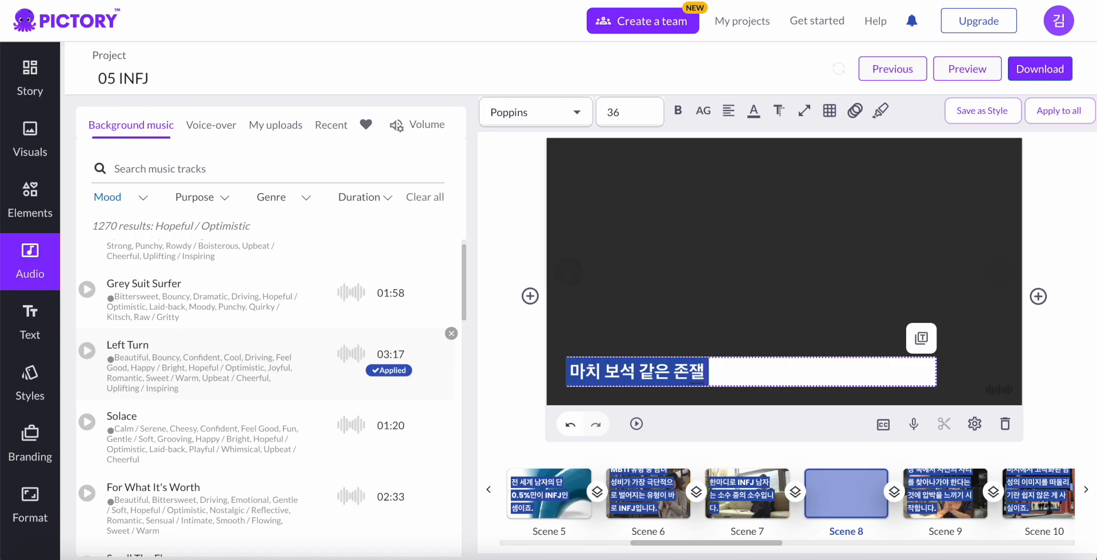
{"action": "type", "text": " 수 있죠."}
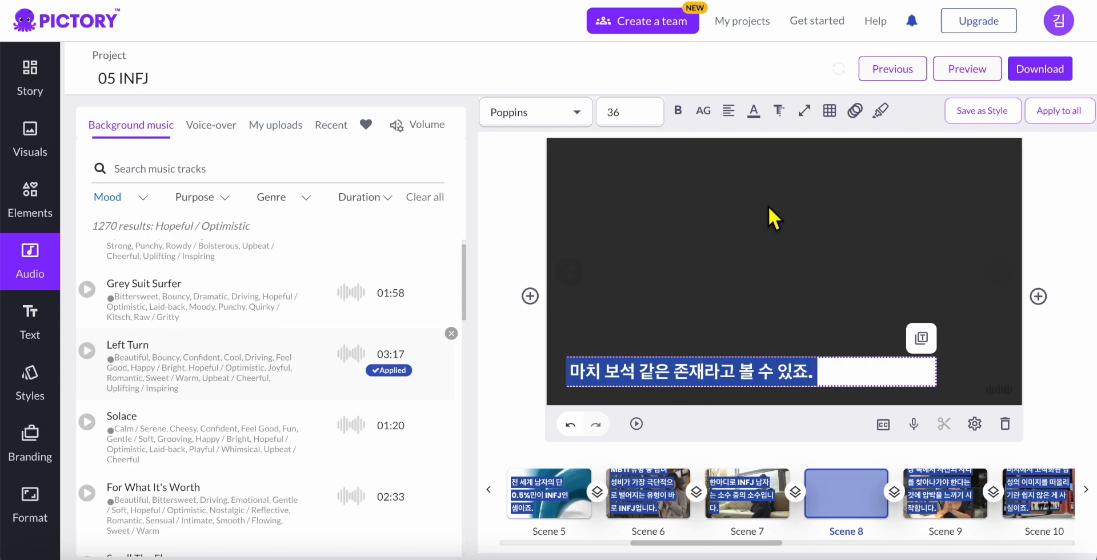
{"action": "left_click", "coordinate": [760, 218]}
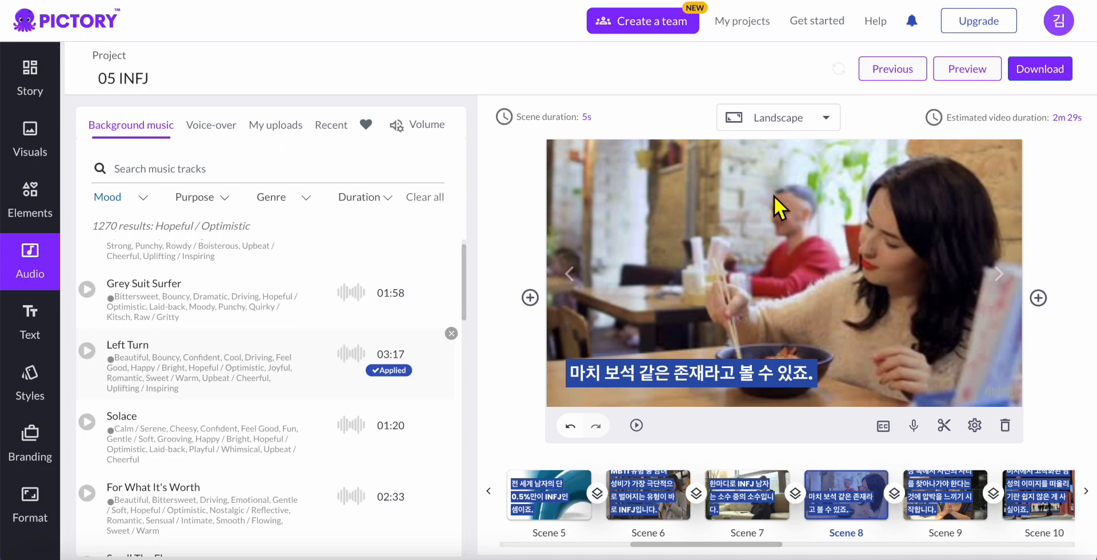
Open the Visuals library and delete the 'love' search term to browse general stock results
{"action": "left_click", "coordinate": [33, 152]}
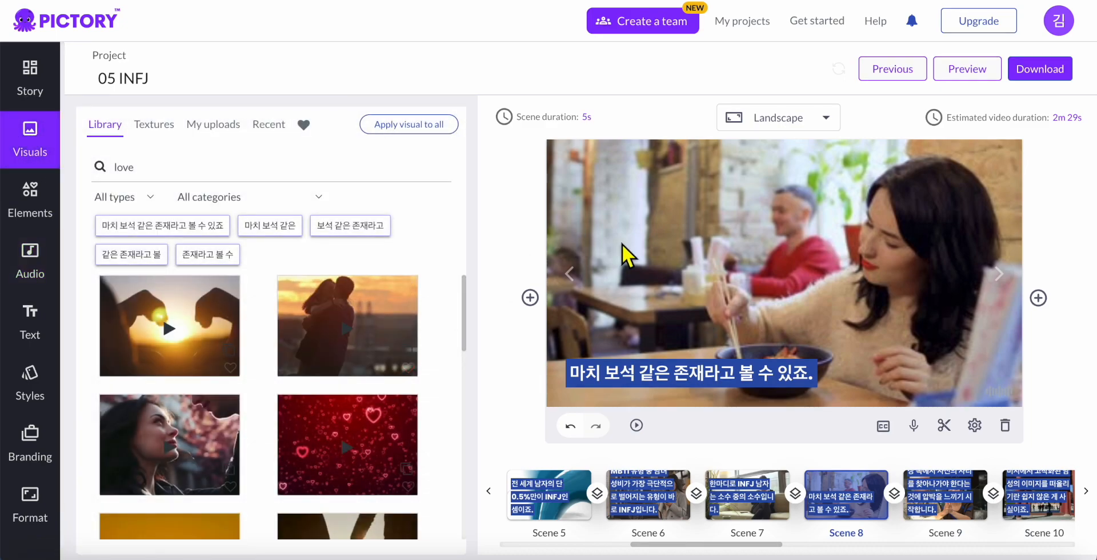
{"action": "left_click", "coordinate": [270, 184]}
{"action": "key", "text": "super+a"}
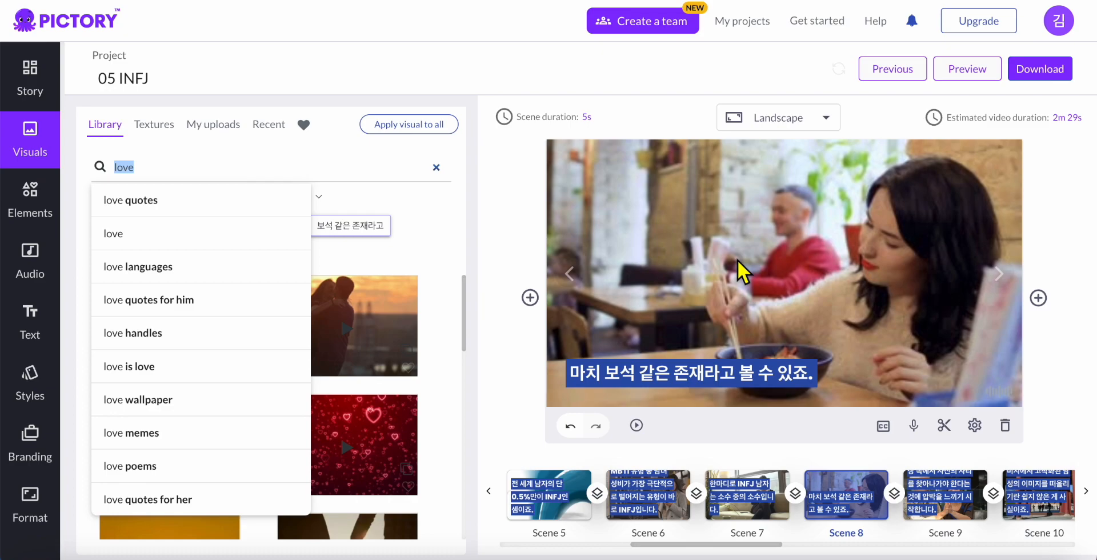
{"action": "key", "text": "BackSpace"}
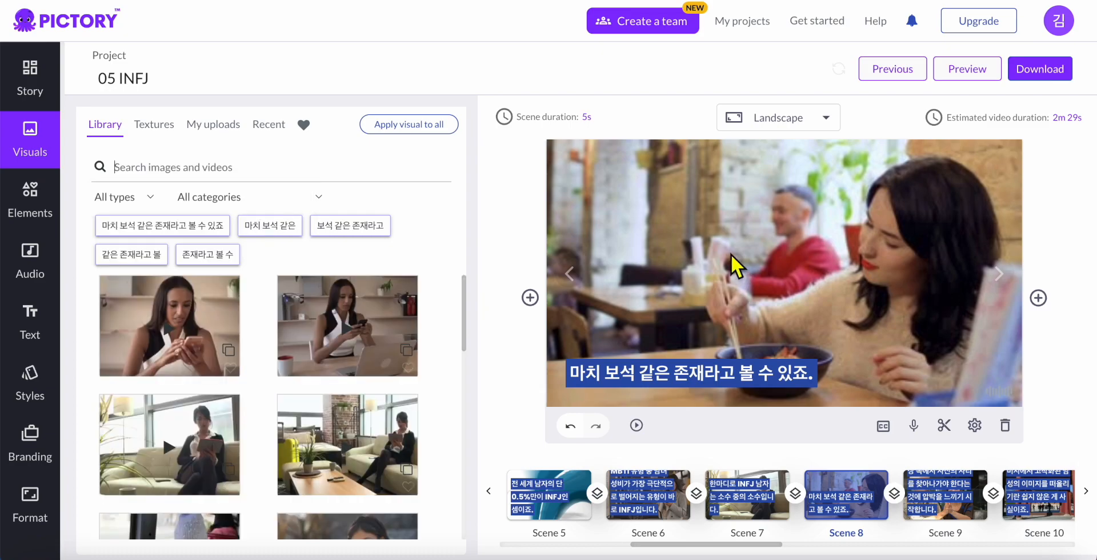
{"action": "scroll", "coordinate": [297, 395], "scroll_direction": "down", "scroll_amount": 1}
{"action": "scroll", "coordinate": [302, 395], "scroll_direction": "down", "scroll_amount": 3}
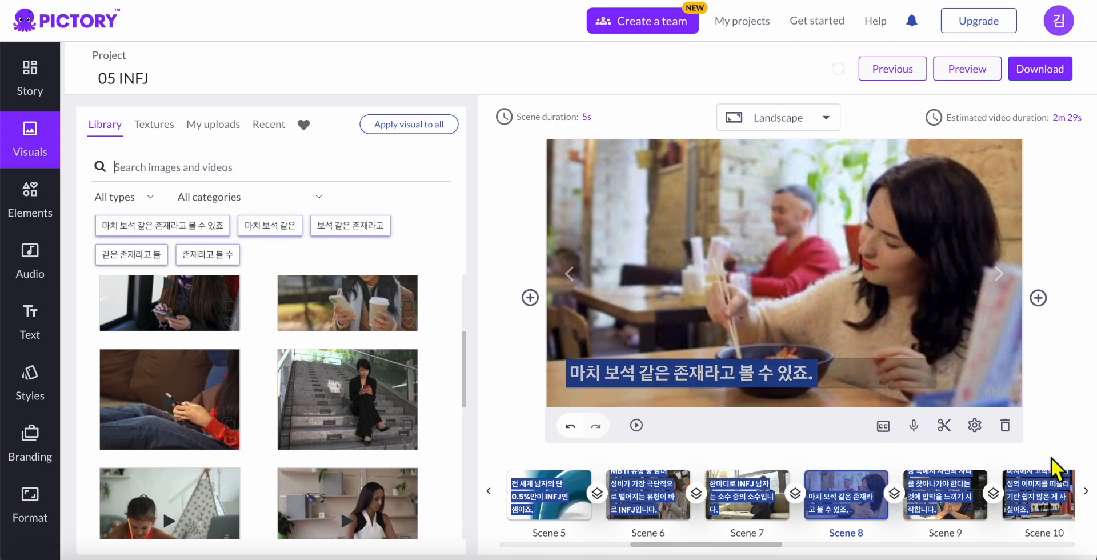
{"action": "left_click_drag", "start_coordinate": [767, 546], "coordinate": [662, 555]}
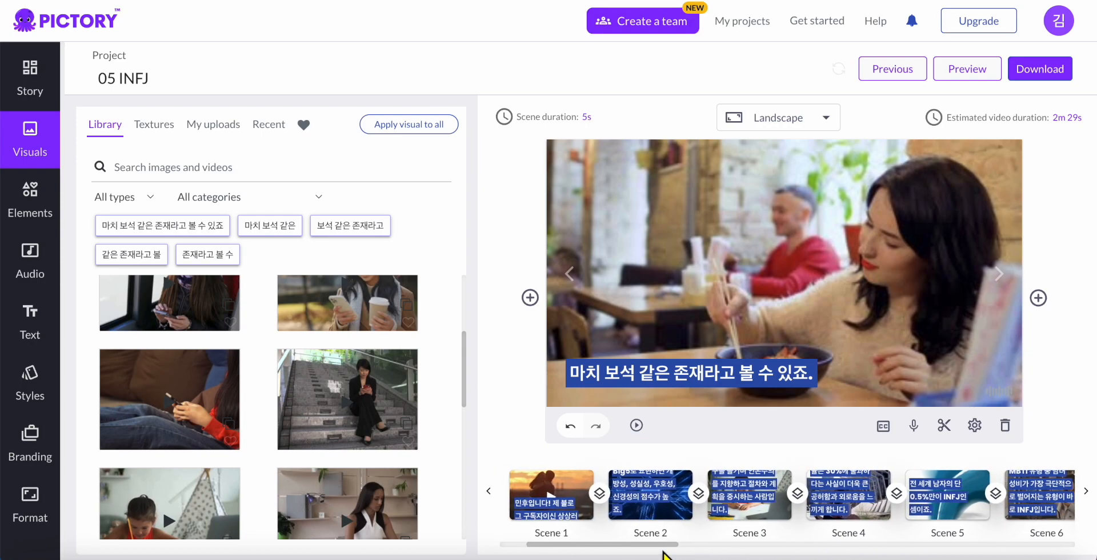
Preview the full 2:23 video, then close the preview to return to the storyboard
{"action": "left_click", "coordinate": [969, 81]}
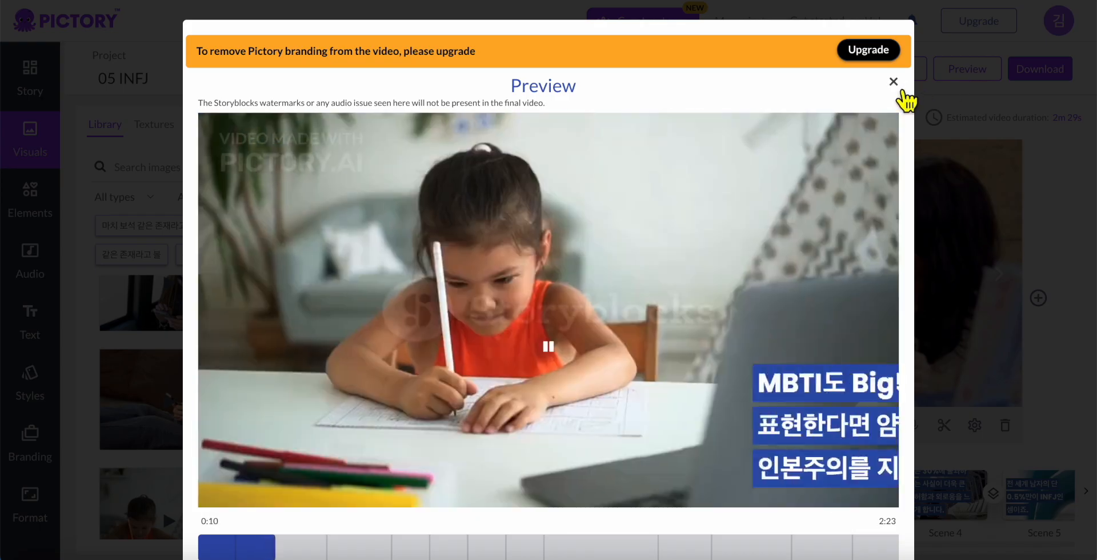
{"action": "left_click", "coordinate": [893, 82]}
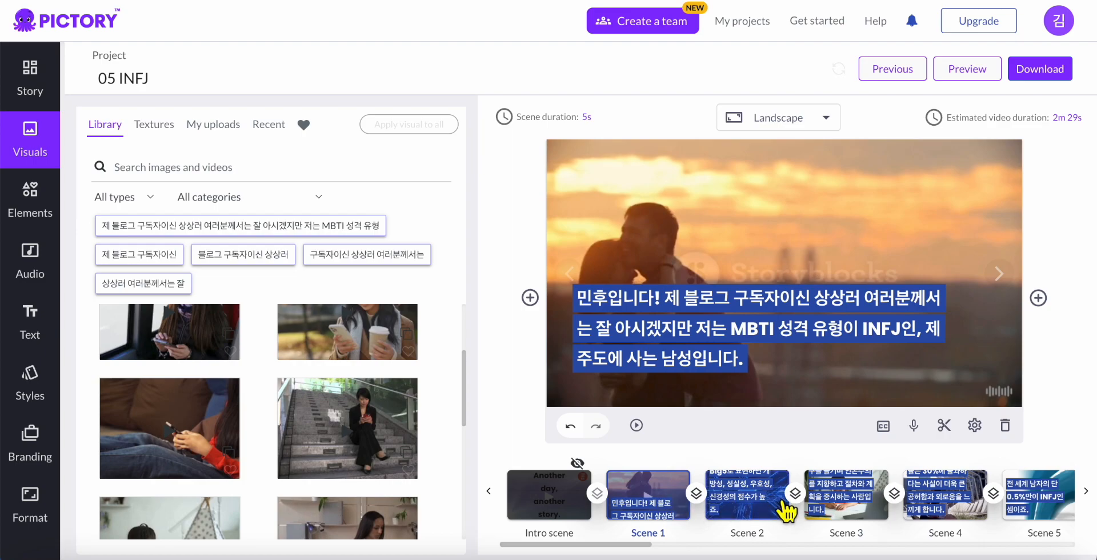
Set a Fade transition between Scene 1 and Scene 2
{"action": "left_click", "coordinate": [703, 501]}
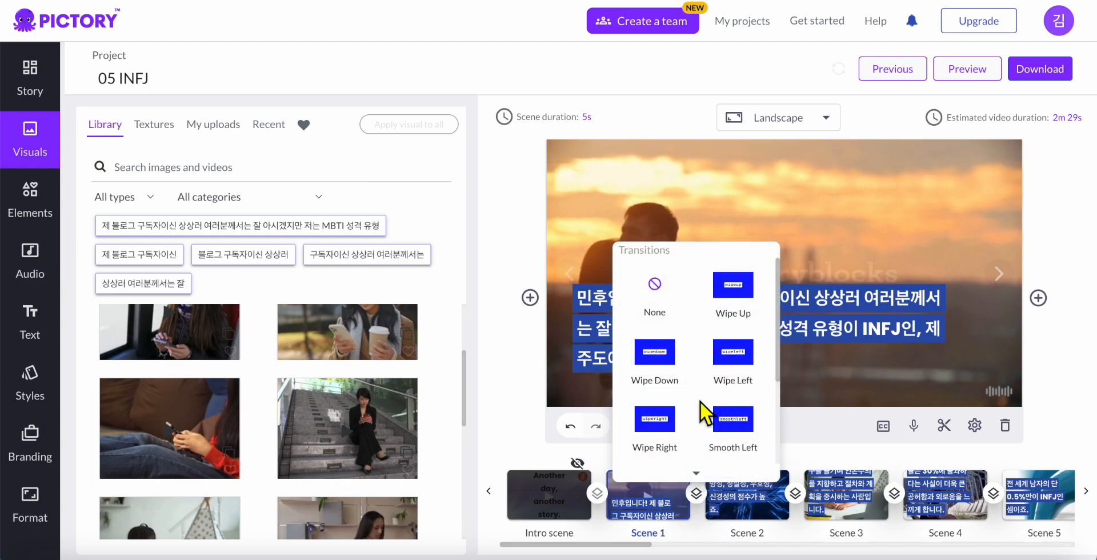
{"action": "scroll", "coordinate": [707, 411], "scroll_direction": "down", "scroll_amount": 2}
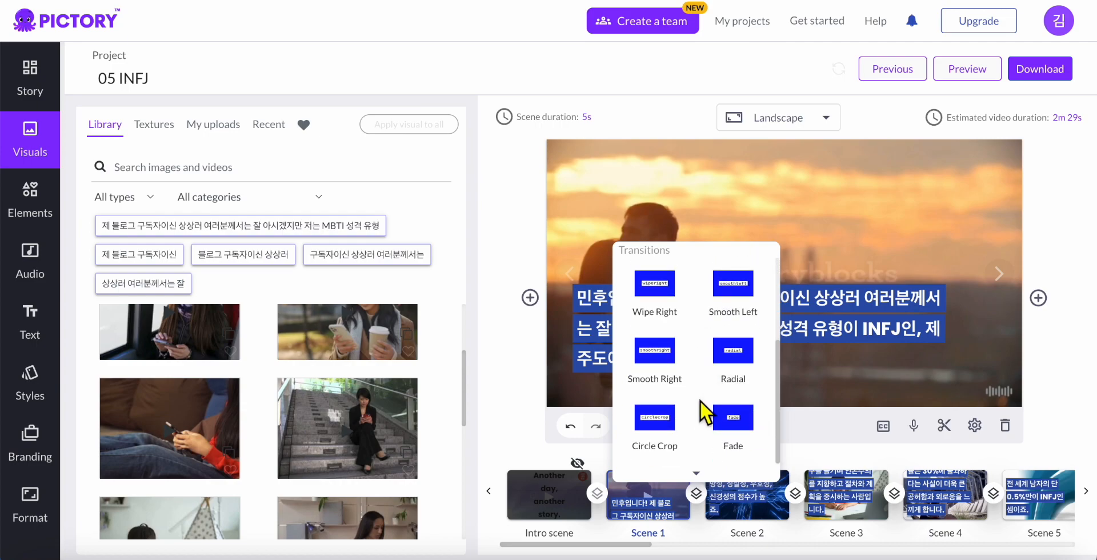
{"action": "left_click", "coordinate": [732, 418]}
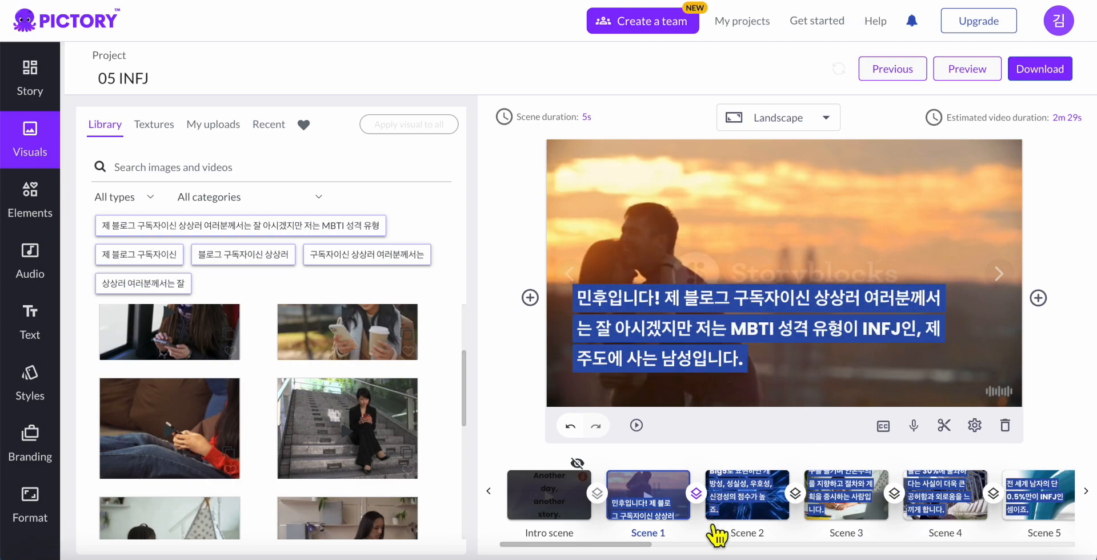
{"action": "left_click", "coordinate": [980, 73]}
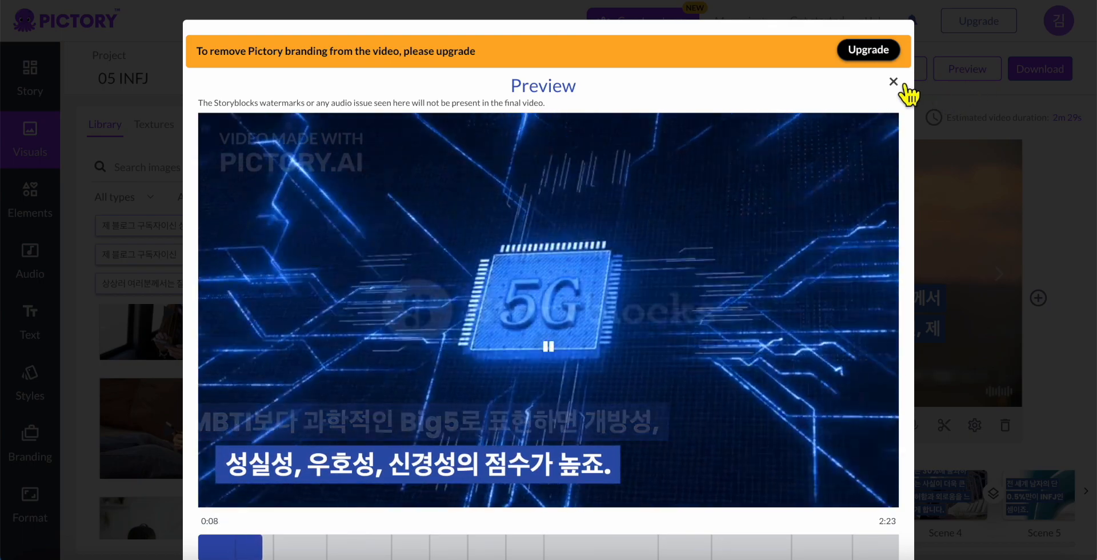
{"action": "left_click", "coordinate": [903, 85]}
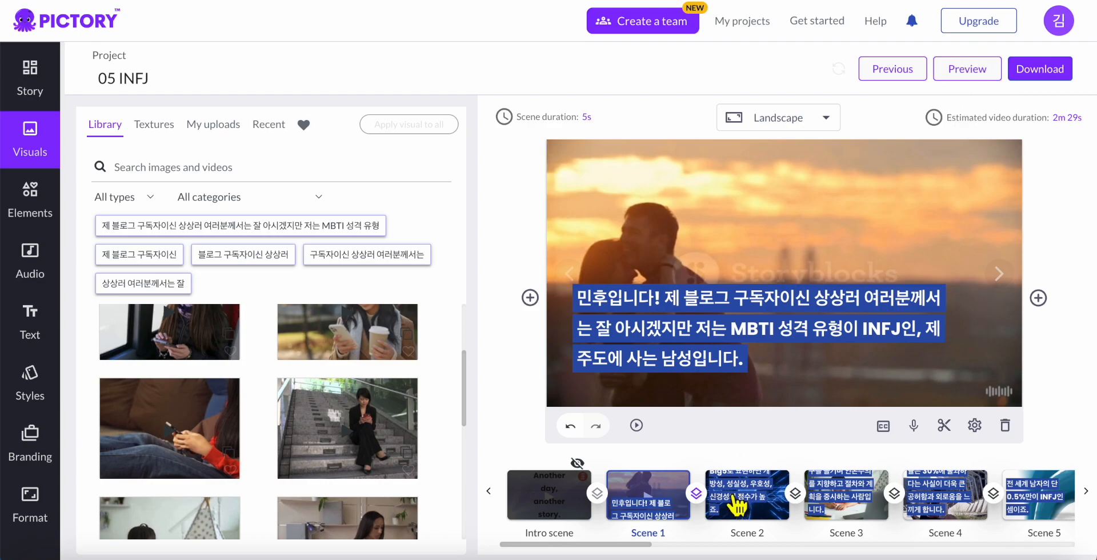
Apply the Scene 1–2 Fade transition to the entire video, then remove all transitions
{"action": "mouse_move", "coordinate": [696, 494]}
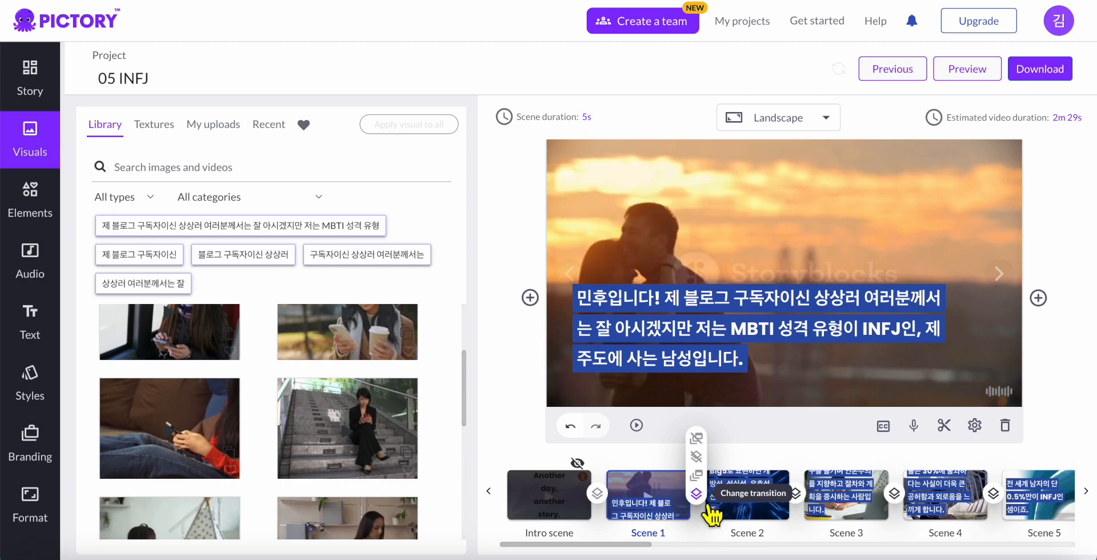
{"action": "mouse_move", "coordinate": [709, 510]}
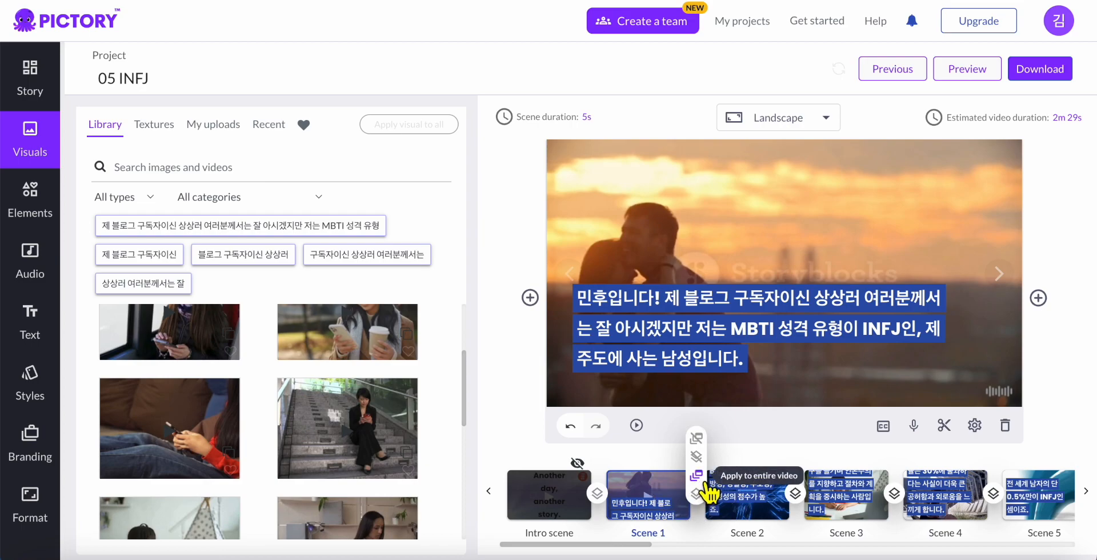
{"action": "left_click", "coordinate": [704, 481]}
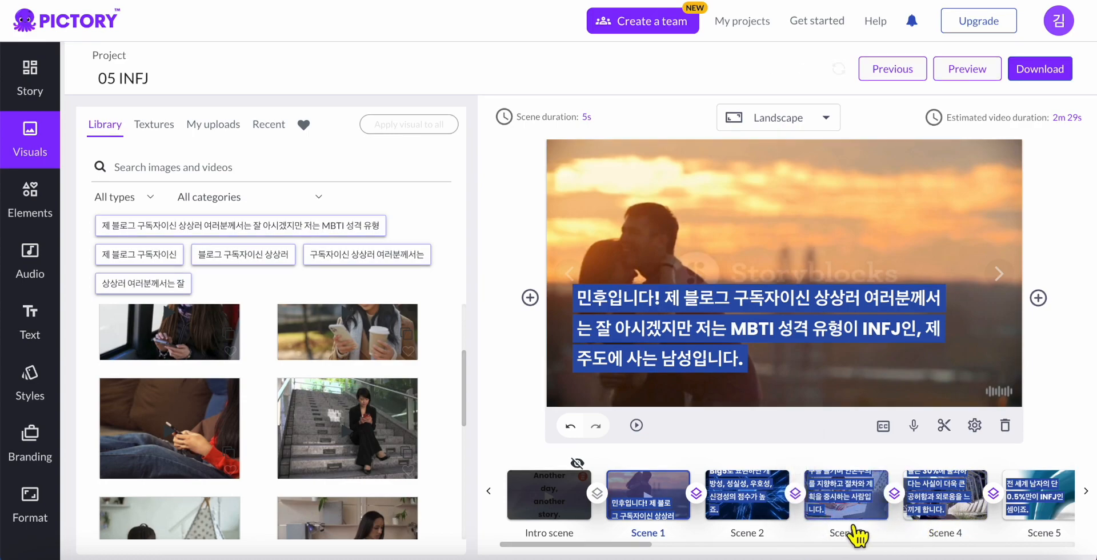
{"action": "left_click_drag", "start_coordinate": [635, 546], "coordinate": [609, 550]}
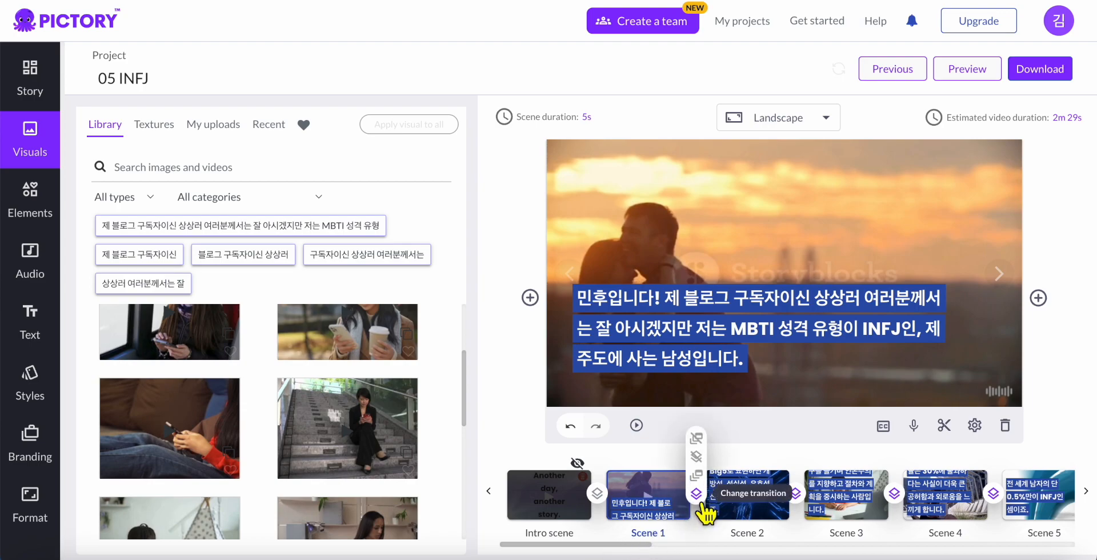
{"action": "left_click", "coordinate": [707, 445]}
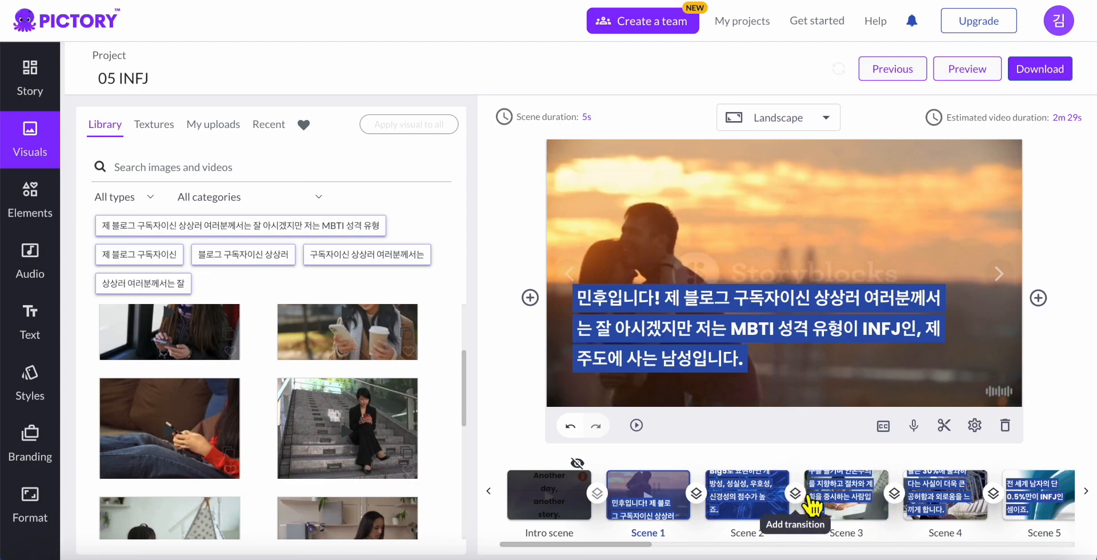
Choose the Radial transition between Scenes 1 and 2 and apply it to the entire video
{"action": "left_click", "coordinate": [697, 495]}
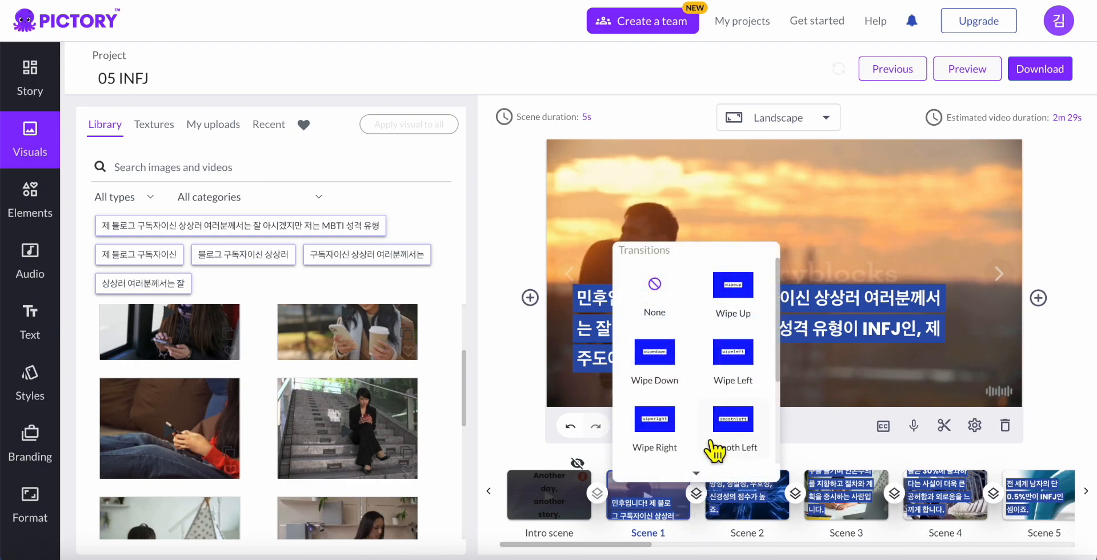
{"action": "scroll", "coordinate": [714, 451], "scroll_direction": "down", "scroll_amount": 2}
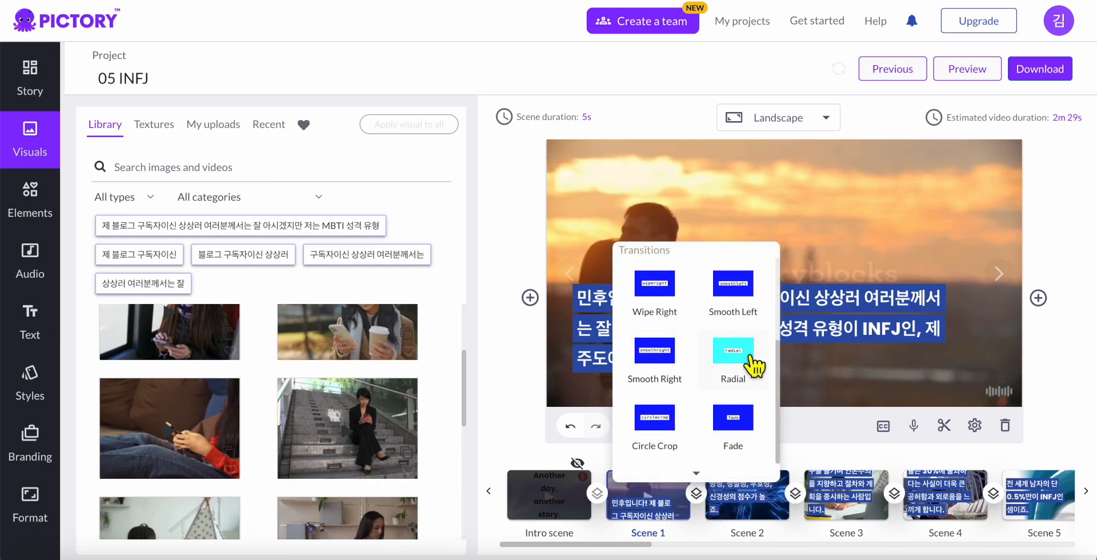
{"action": "left_click", "coordinate": [657, 295]}
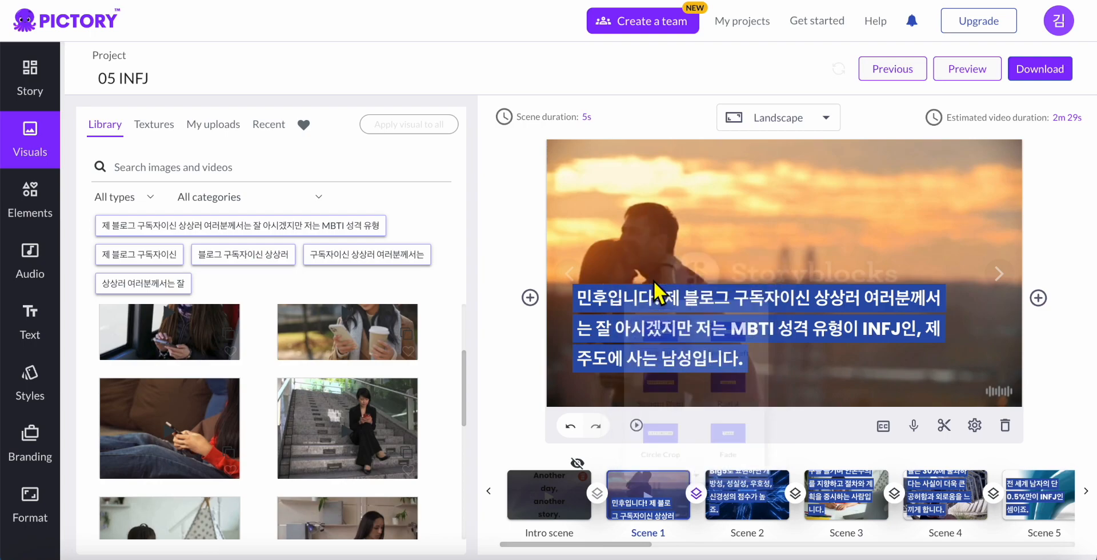
{"action": "mouse_move", "coordinate": [696, 493]}
{"action": "left_click", "coordinate": [701, 474]}
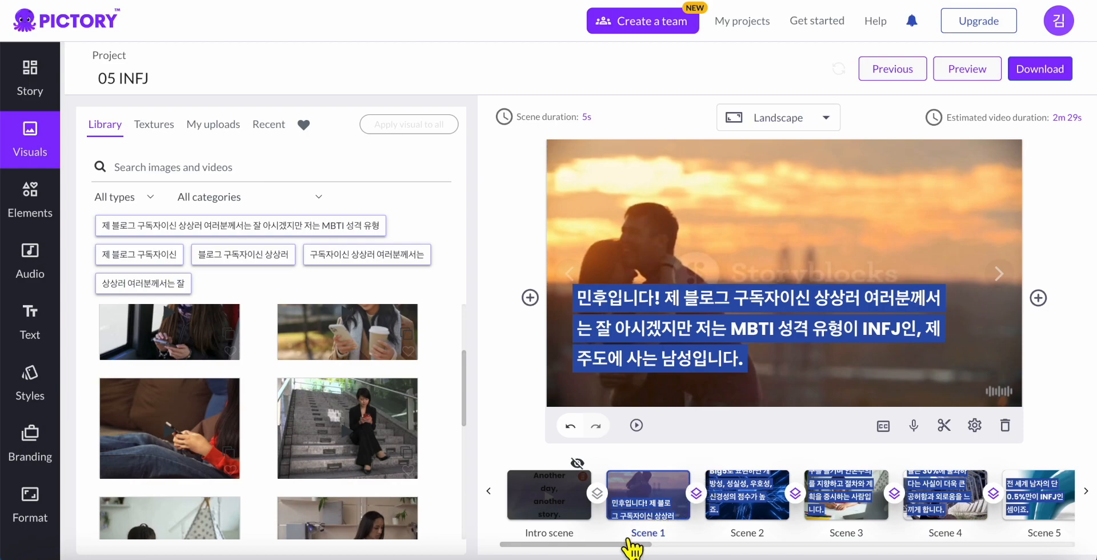
Delete Scene 8, the woman eating at a restaurant, and confirm the deletion
{"action": "left_click_drag", "start_coordinate": [628, 551], "coordinate": [783, 542]}
{"action": "left_click", "coordinate": [766, 517]}
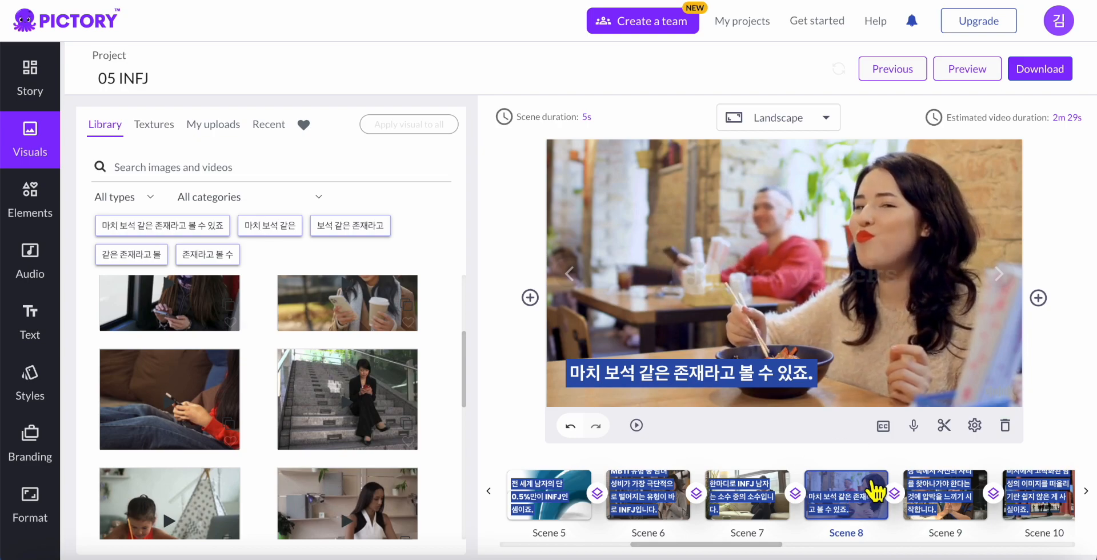
{"action": "left_click", "coordinate": [1005, 425]}
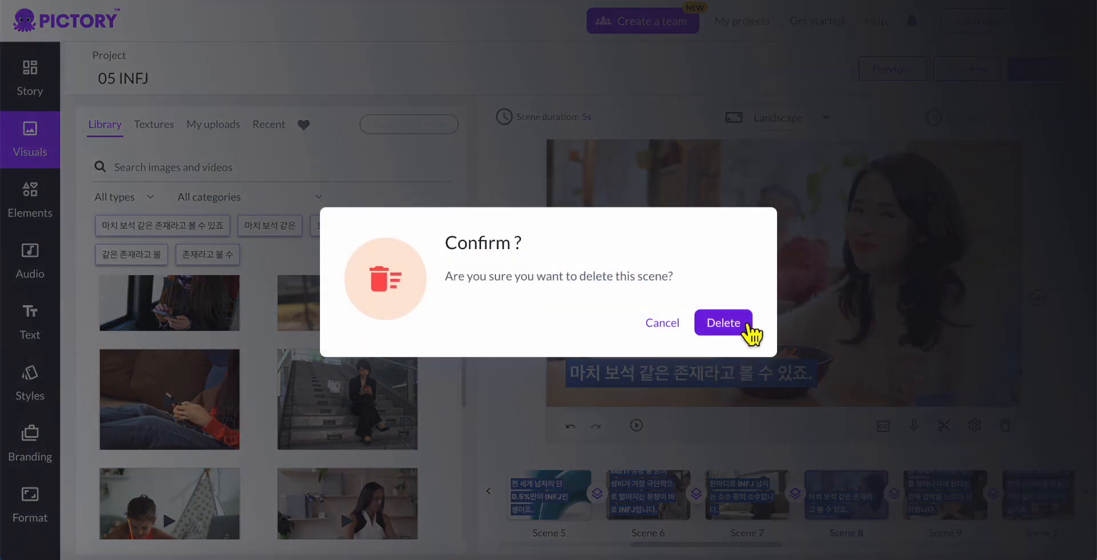
{"action": "left_click", "coordinate": [723, 323]}
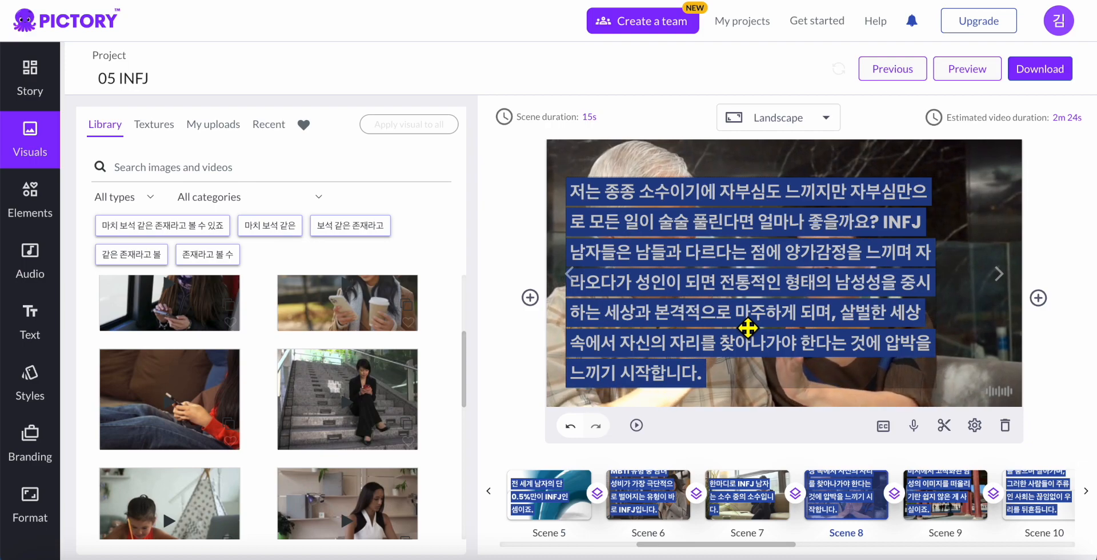
Set Scene 5's duration to 3 seconds, bringing the estimate to 2m 22s
{"action": "left_click", "coordinate": [765, 505]}
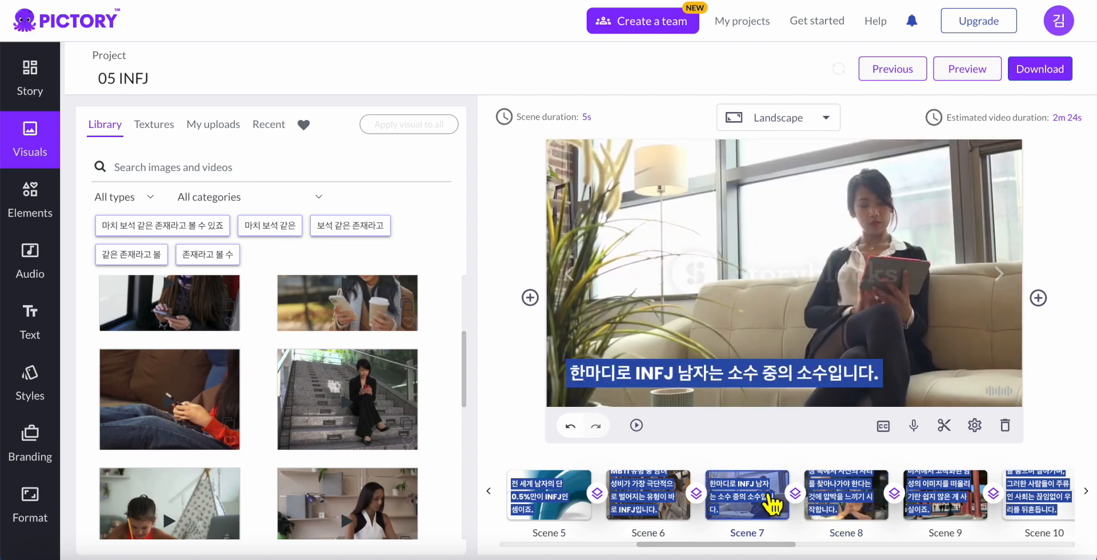
{"action": "left_click", "coordinate": [683, 510]}
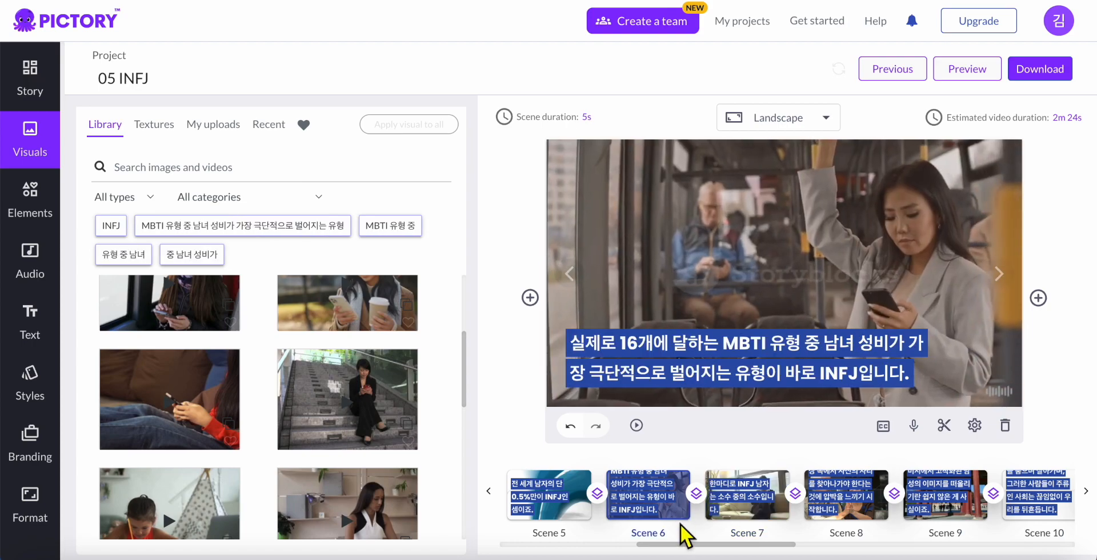
{"action": "left_click", "coordinate": [573, 514]}
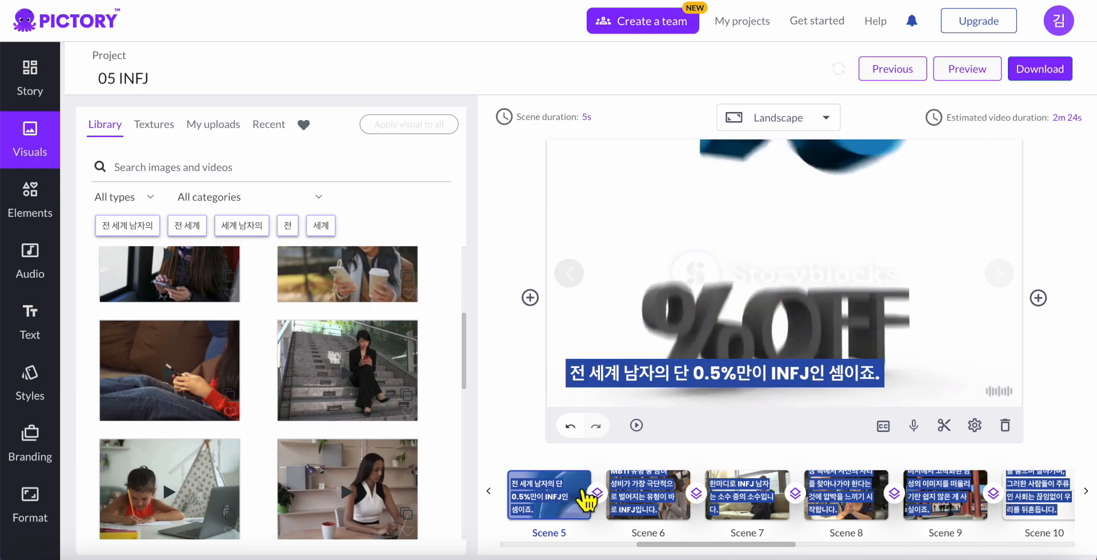
{"action": "left_click", "coordinate": [537, 117]}
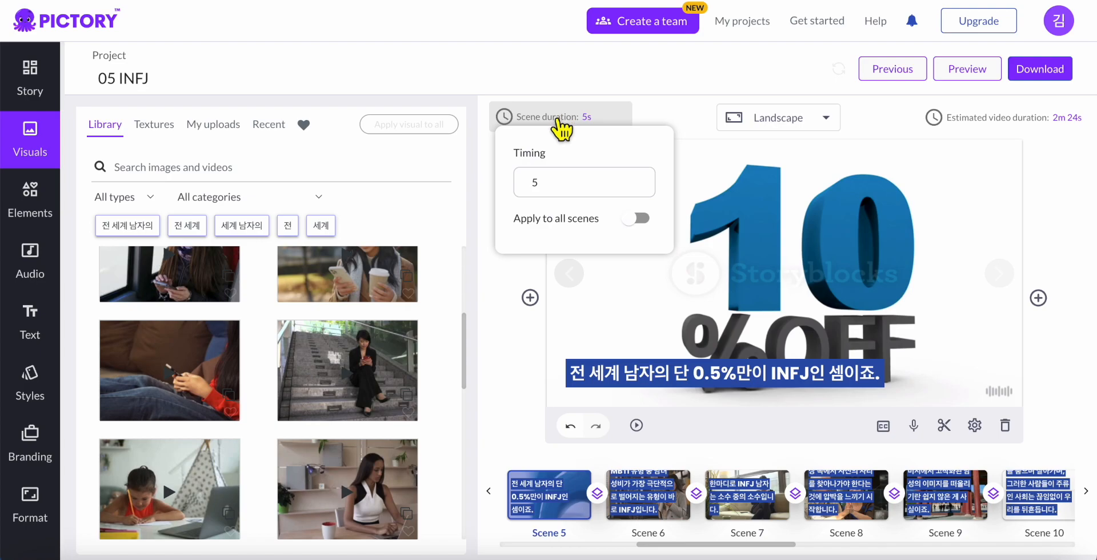
{"action": "left_click", "coordinate": [630, 193]}
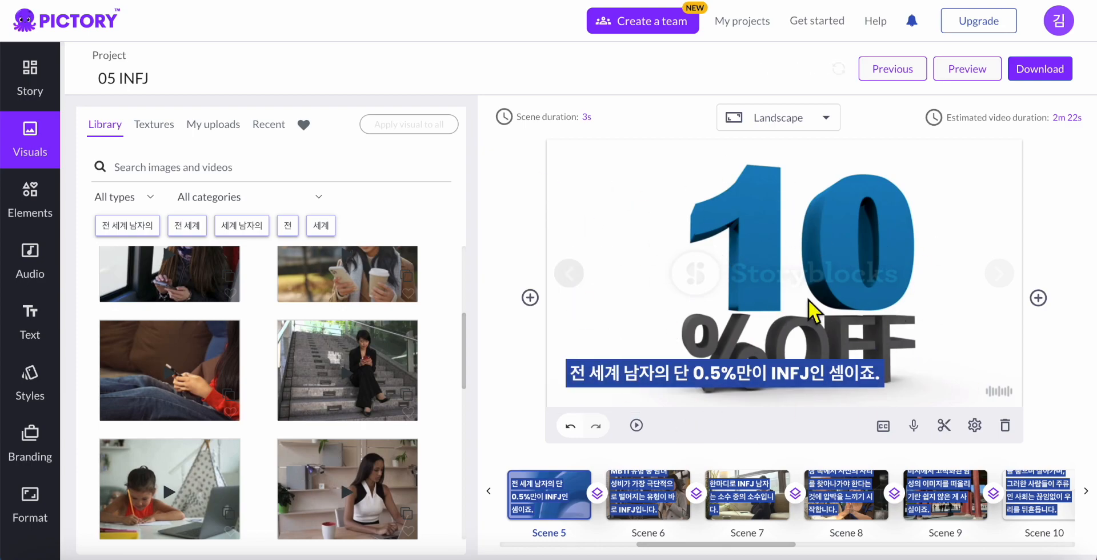
{"action": "left_click_drag", "start_coordinate": [778, 543], "coordinate": [865, 543]}
Change Scene 10's Timing from 10.5 to 12 seconds, raising the estimate to 2m 24s
{"action": "left_click", "coordinate": [782, 514]}
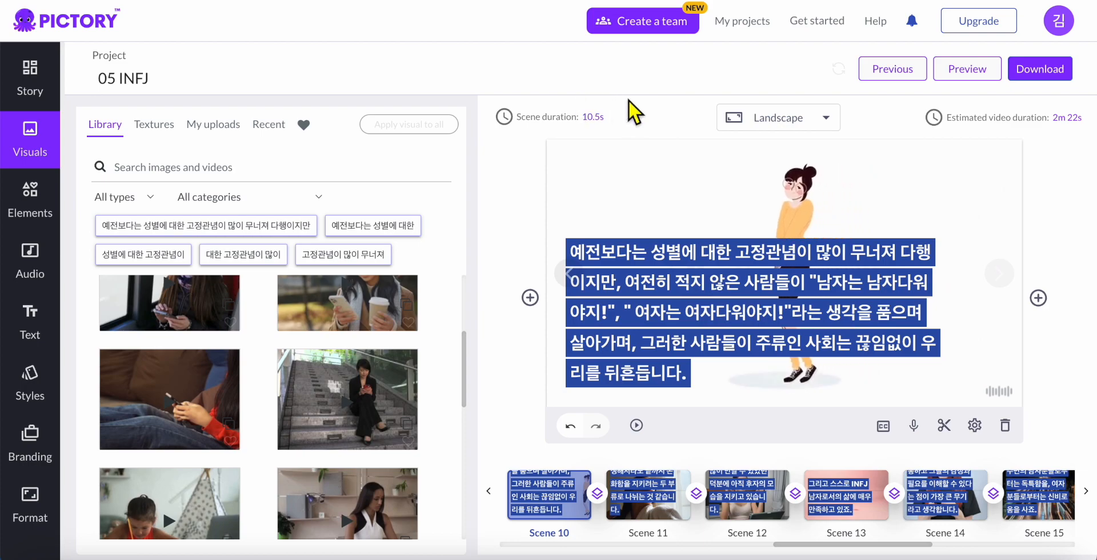
{"action": "left_click", "coordinate": [600, 117]}
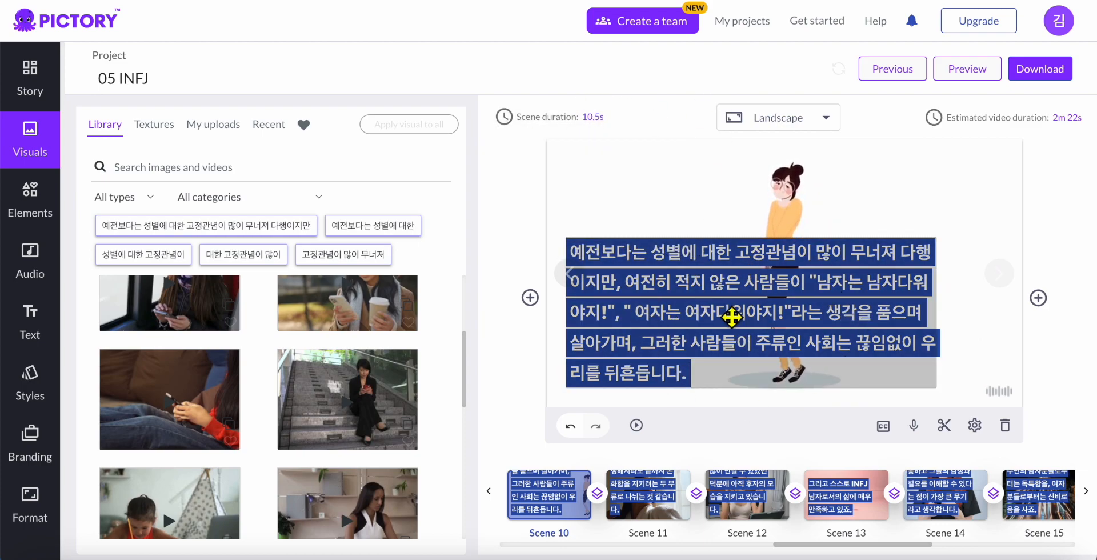
{"action": "mouse_move", "coordinate": [584, 124]}
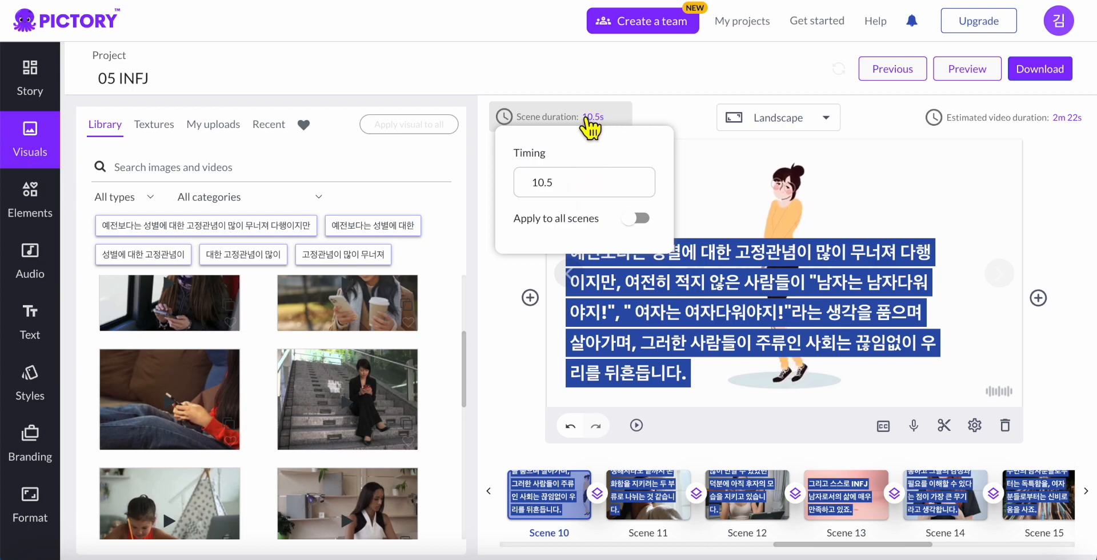
{"action": "left_click_drag", "start_coordinate": [578, 182], "coordinate": [533, 184]}
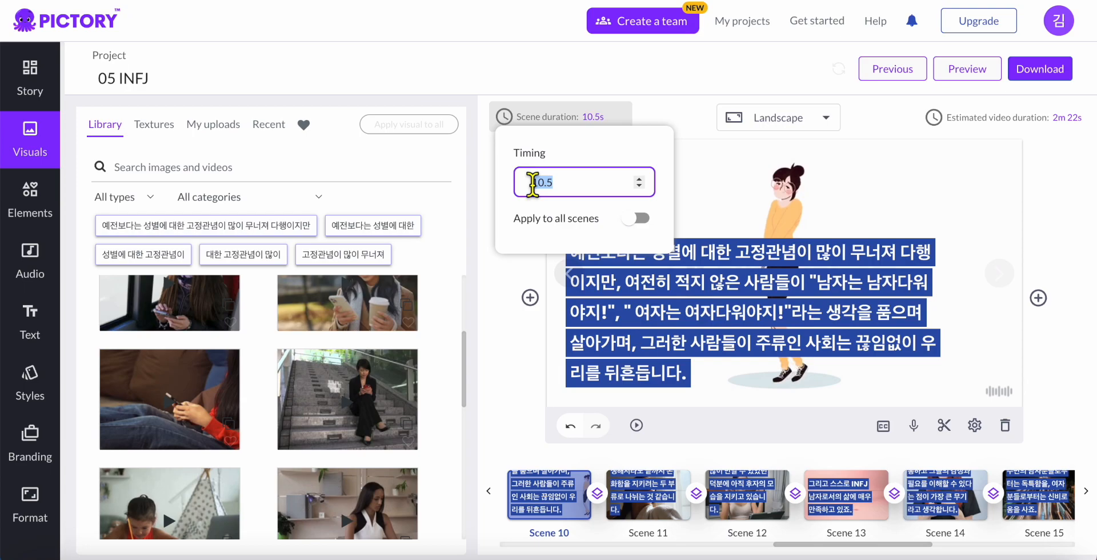
{"action": "type", "text": "12"}
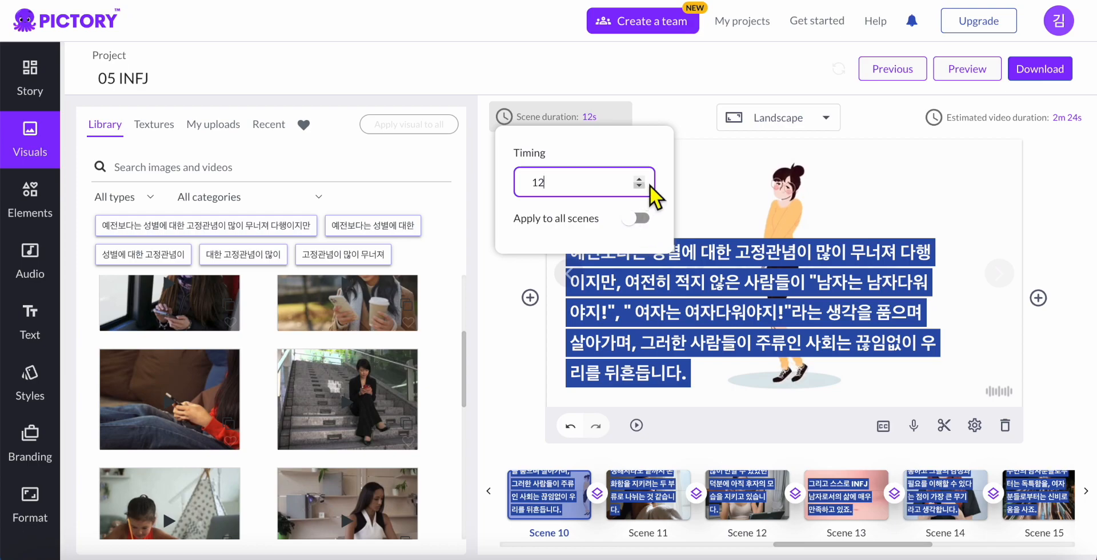
{"action": "left_click_drag", "start_coordinate": [848, 550], "coordinate": [568, 545]}
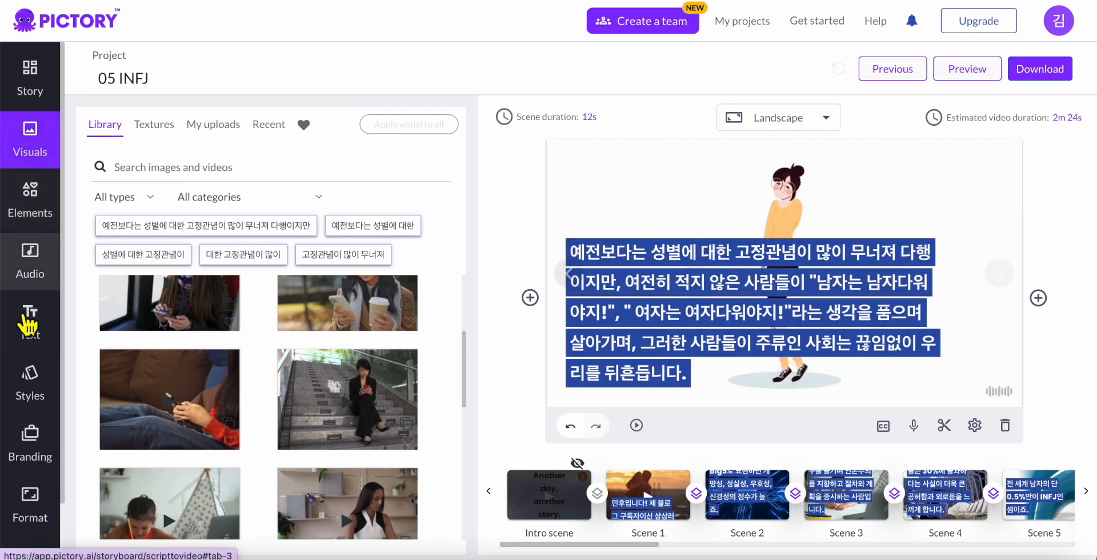
Open the Branding settings, check the Outro tab, then switch to the Intro tab
{"action": "left_click", "coordinate": [51, 448]}
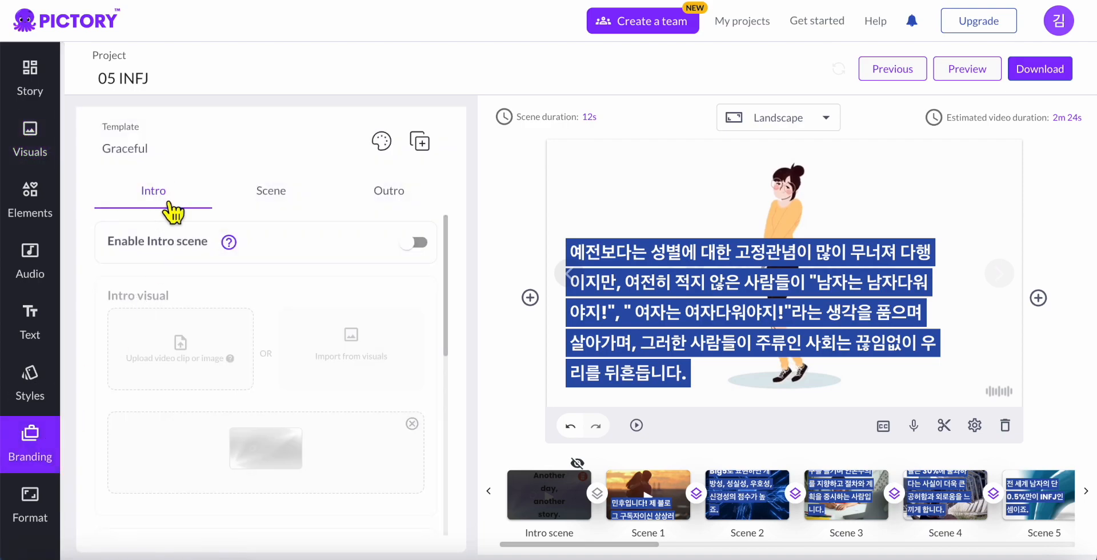
{"action": "left_click", "coordinate": [381, 205]}
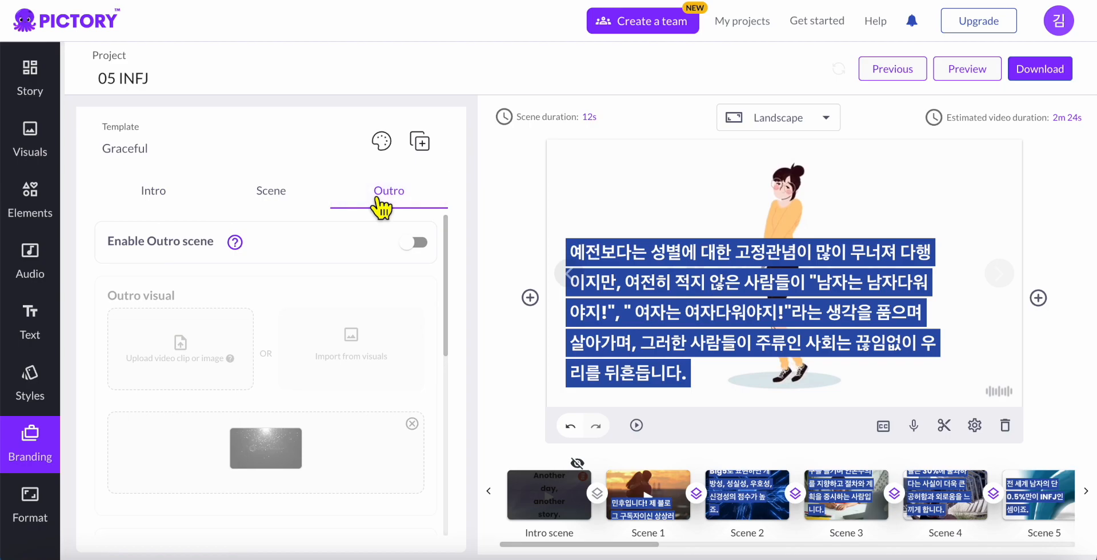
{"action": "left_click", "coordinate": [157, 196]}
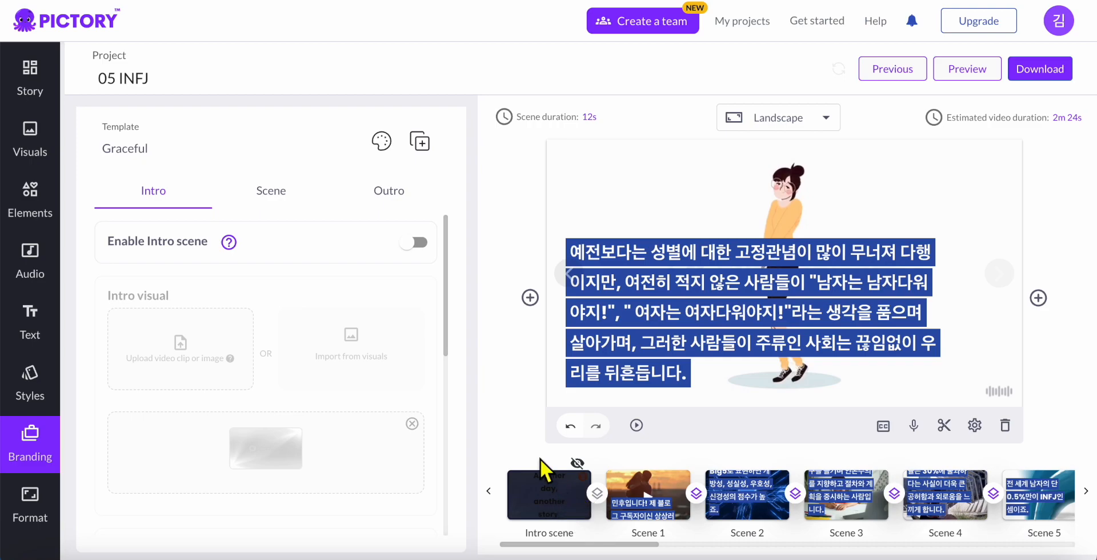
Enable the intro scene and remove its default visual, creating the template Graceful (1)
{"action": "left_click", "coordinate": [422, 246]}
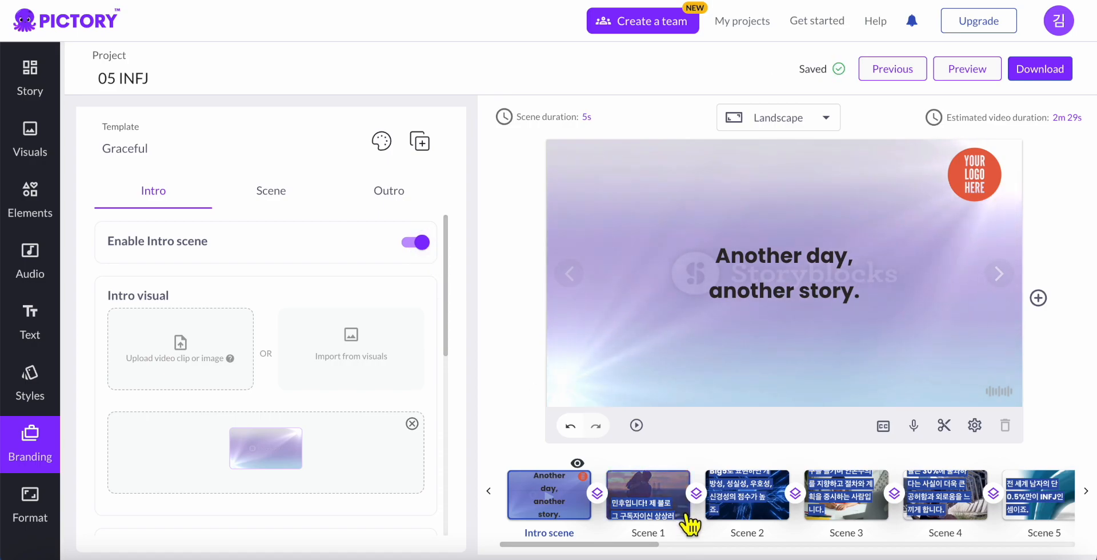
{"action": "left_click", "coordinate": [551, 489]}
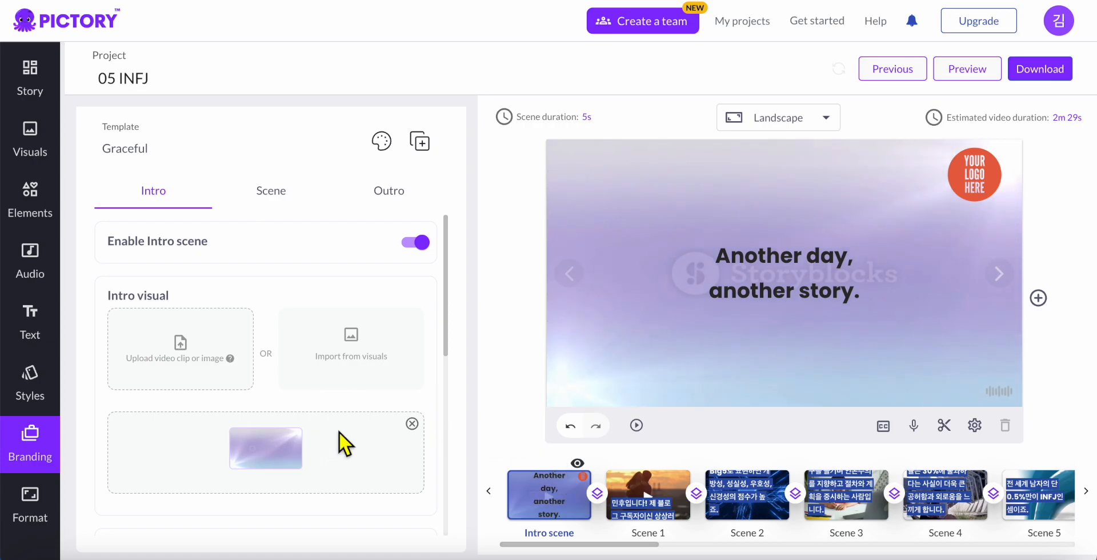
{"action": "left_click", "coordinate": [412, 424]}
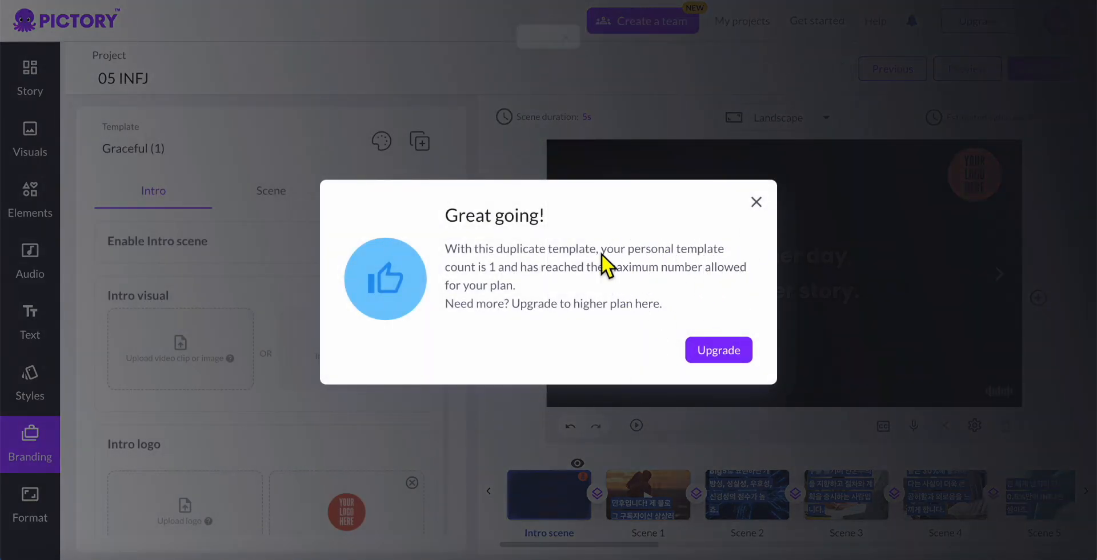
Dismiss the limit notice, search visuals for 'int', and set the golden bokeh clip as intro visual
{"action": "left_click", "coordinate": [756, 202]}
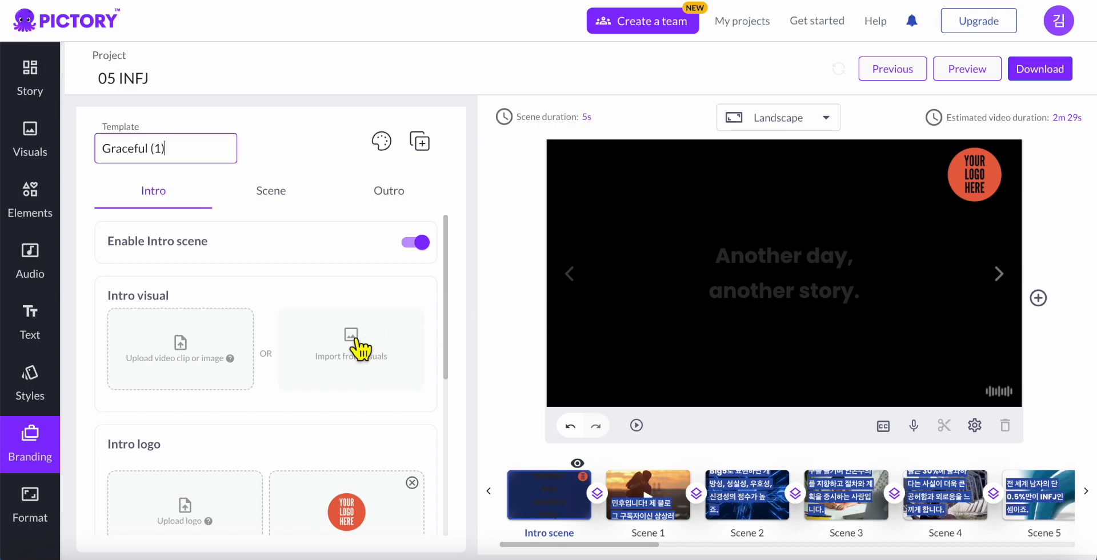
{"action": "left_click", "coordinate": [360, 357]}
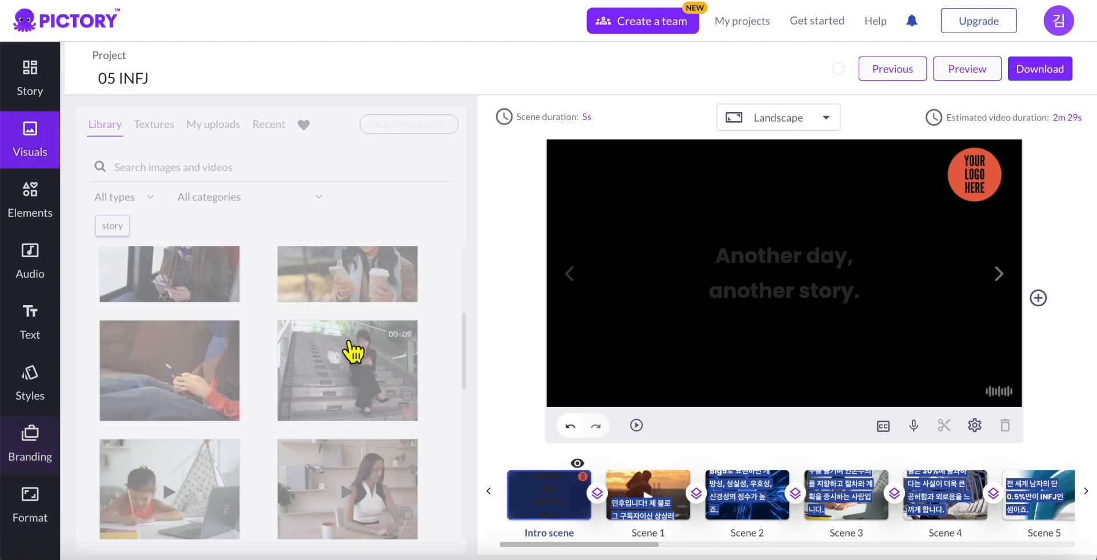
{"action": "scroll", "coordinate": [354, 377], "scroll_direction": "up", "scroll_amount": 2}
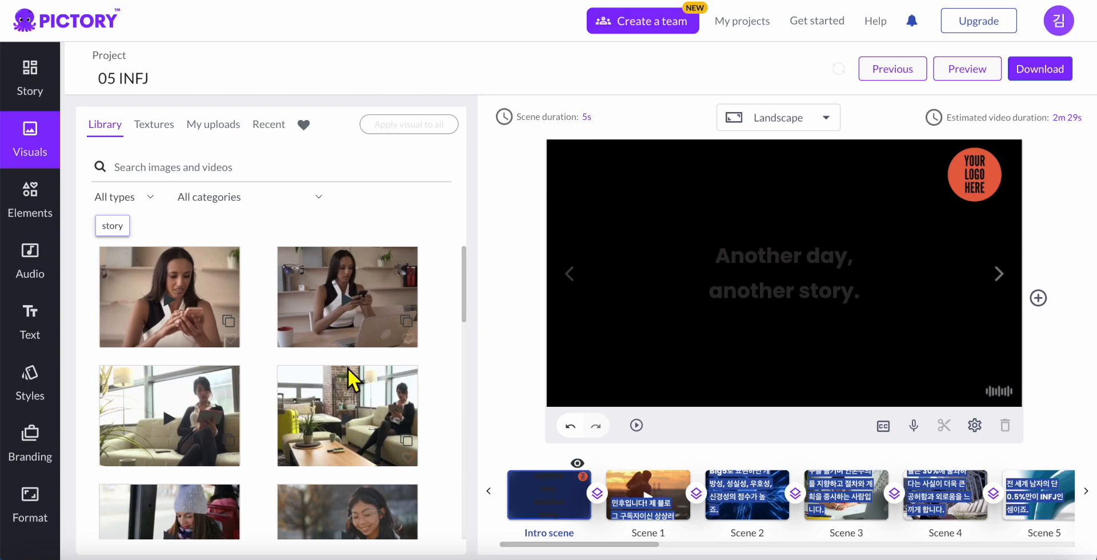
{"action": "left_click", "coordinate": [219, 175]}
{"action": "type", "text": "intro"}
{"action": "key", "text": "Return"}
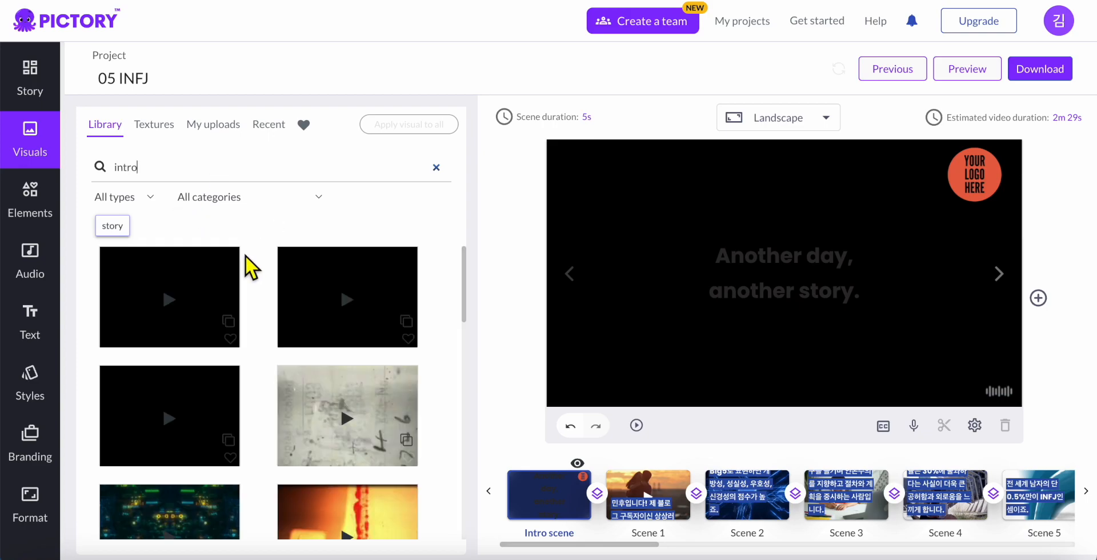
{"action": "scroll", "coordinate": [323, 320], "scroll_direction": "down", "scroll_amount": 6}
{"action": "scroll", "coordinate": [322, 320], "scroll_direction": "up", "scroll_amount": 6}
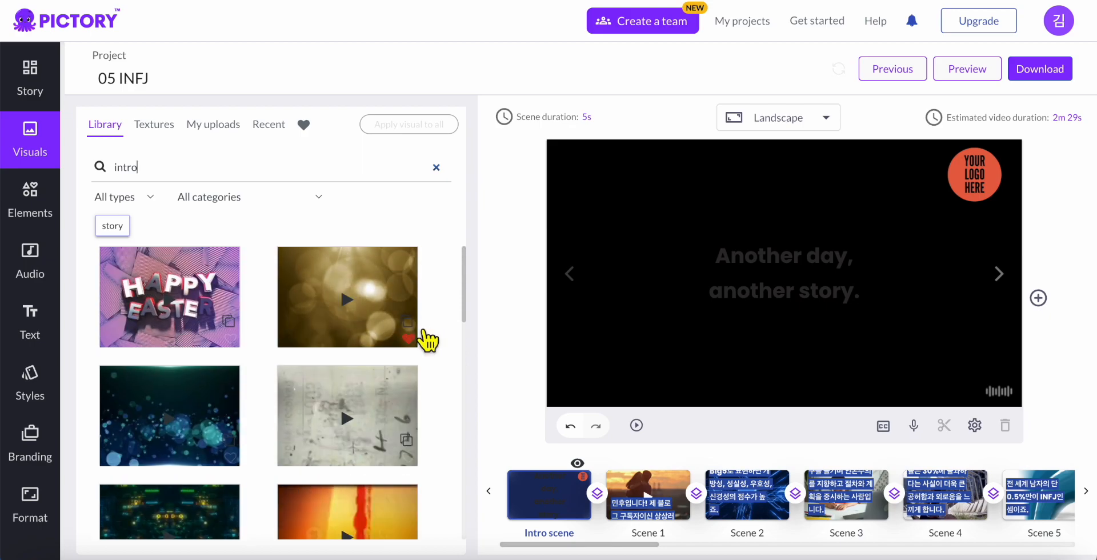
{"action": "left_click", "coordinate": [374, 323]}
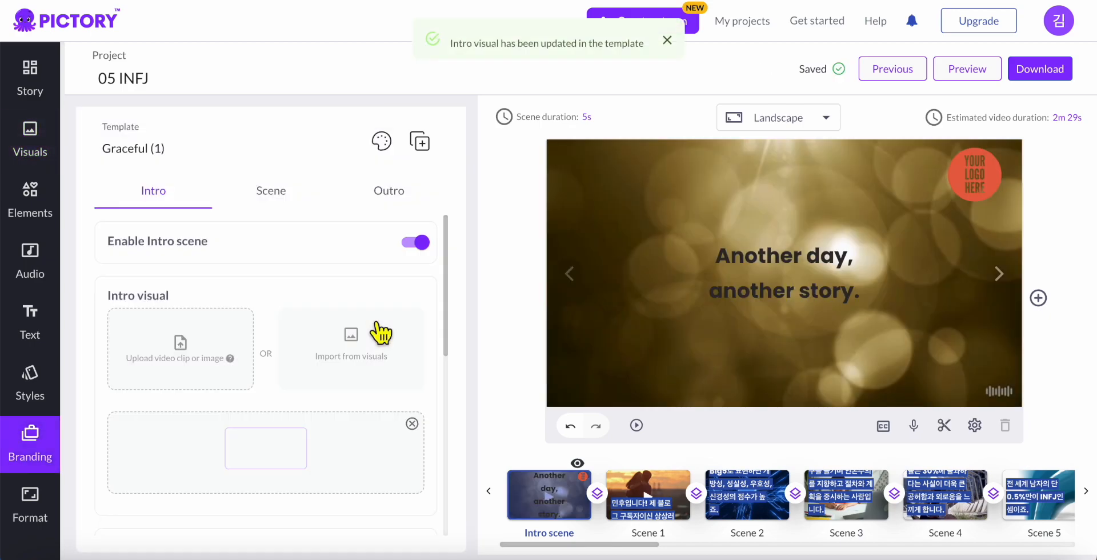
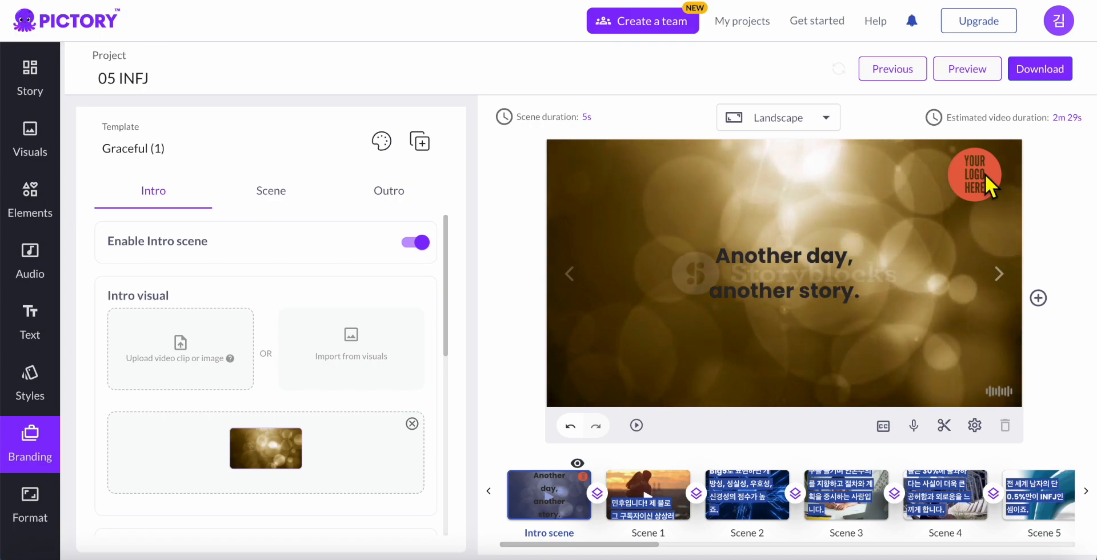
Delete the 'Your logo here.png' placeholder logo from the intro scene's Intro logo section
{"action": "scroll", "coordinate": [328, 352], "scroll_direction": "down", "scroll_amount": 2}
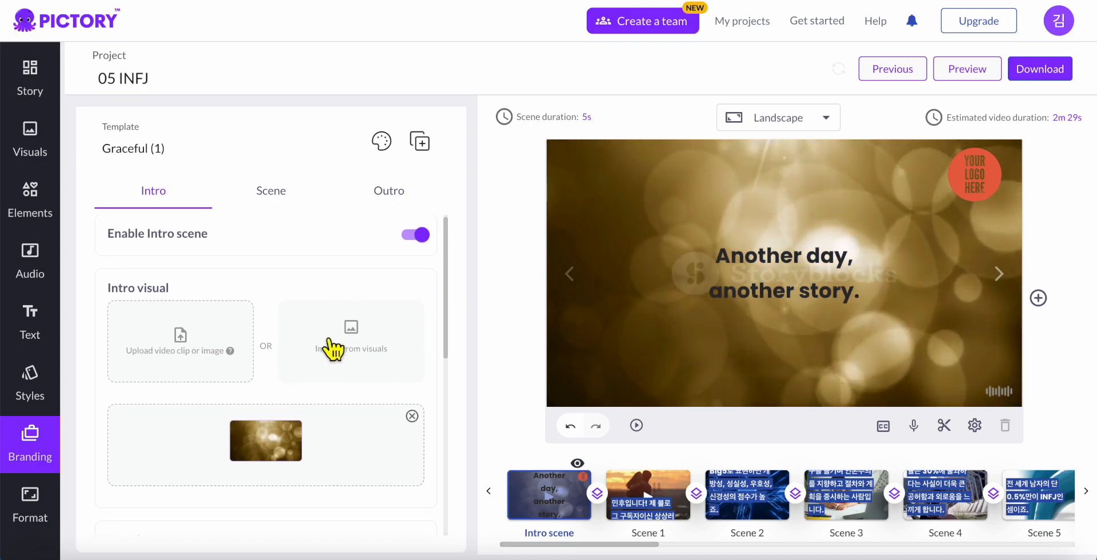
{"action": "scroll", "coordinate": [330, 348], "scroll_direction": "down", "scroll_amount": 3}
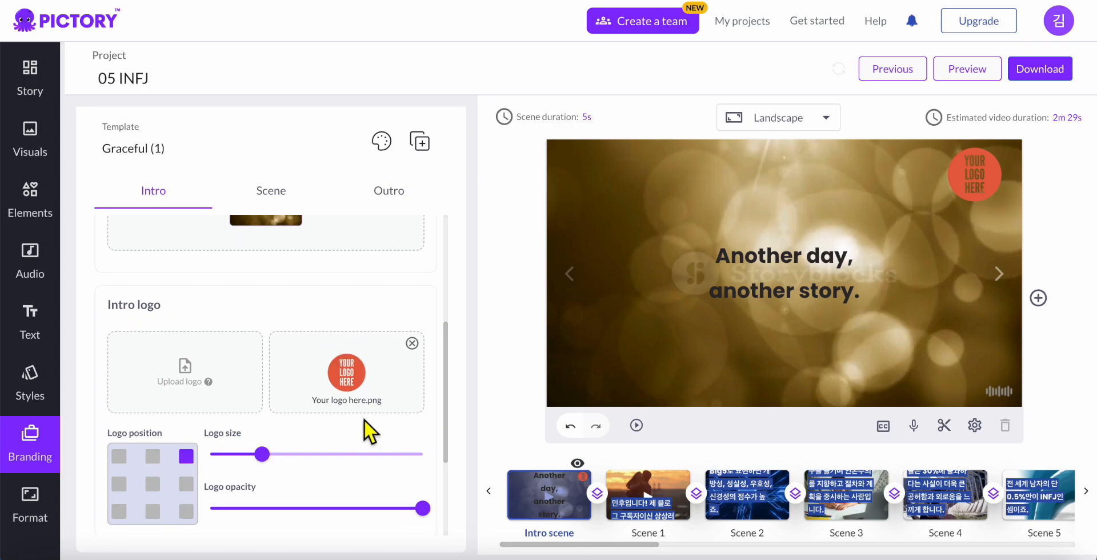
{"action": "left_click", "coordinate": [423, 352]}
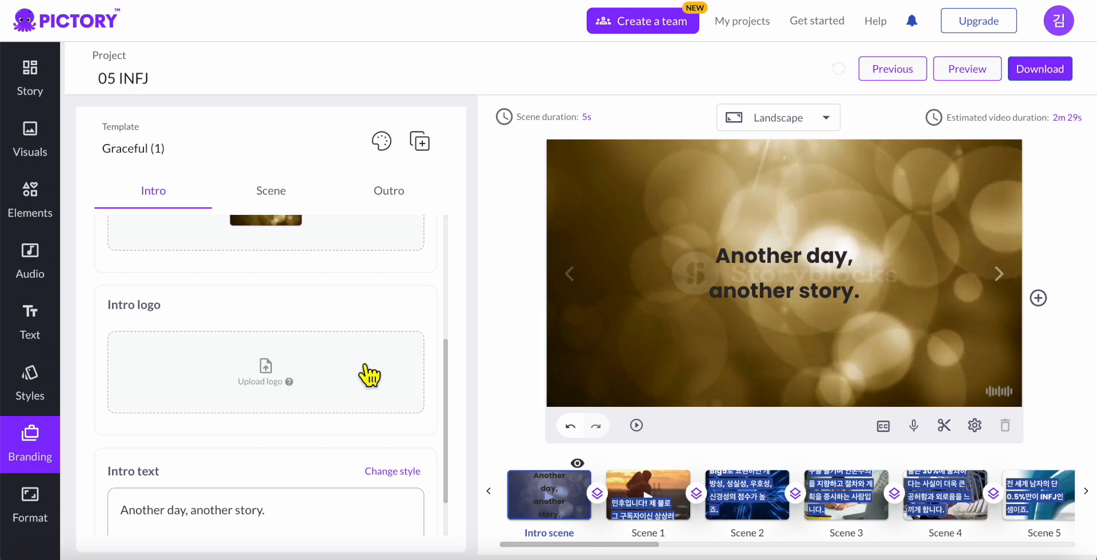
Replace the intro title's English text with '상상하는 공간'
{"action": "left_click", "coordinate": [808, 278]}
{"action": "left_click_drag", "start_coordinate": [726, 260], "coordinate": [966, 312]}
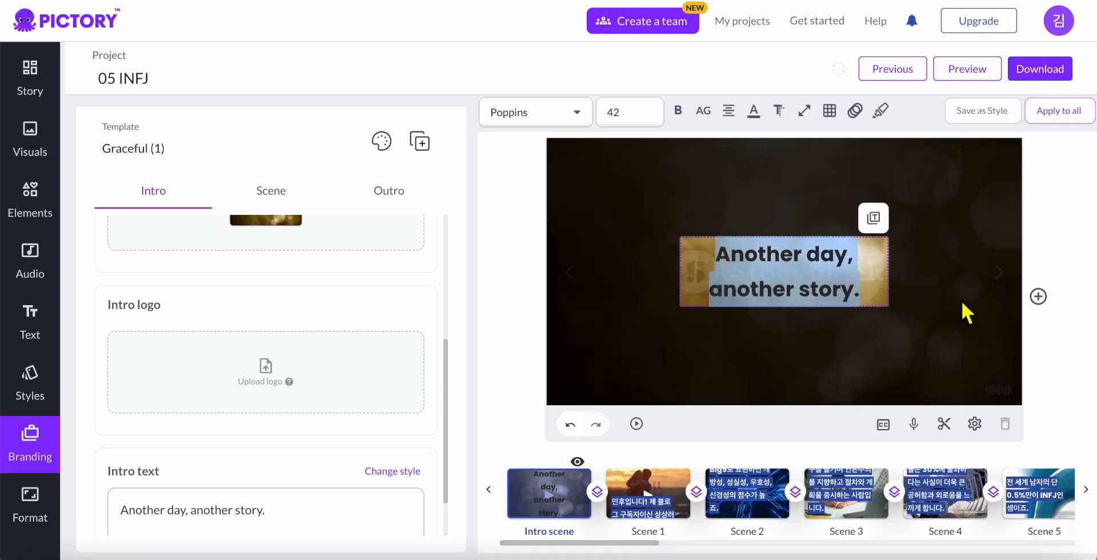
{"action": "key", "text": "BackSpace"}
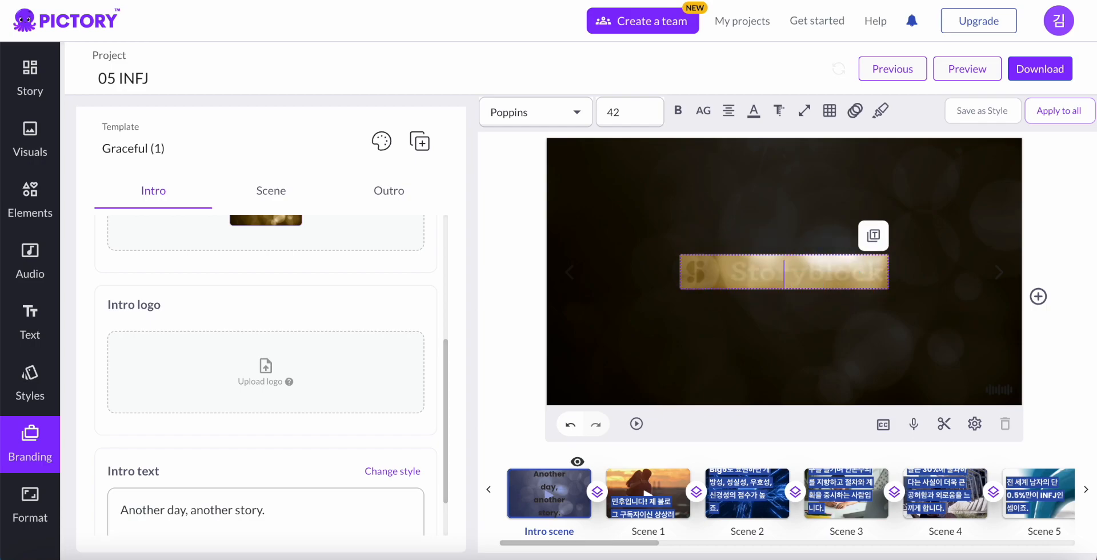
{"action": "type", "text": "상상하는 공간"}
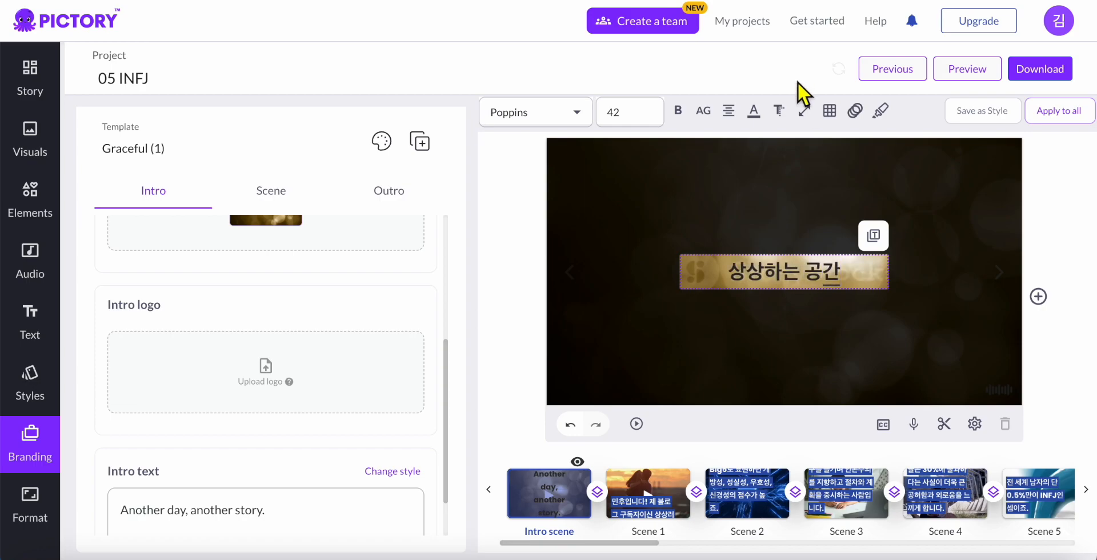
{"action": "left_click_drag", "start_coordinate": [733, 266], "coordinate": [839, 272]}
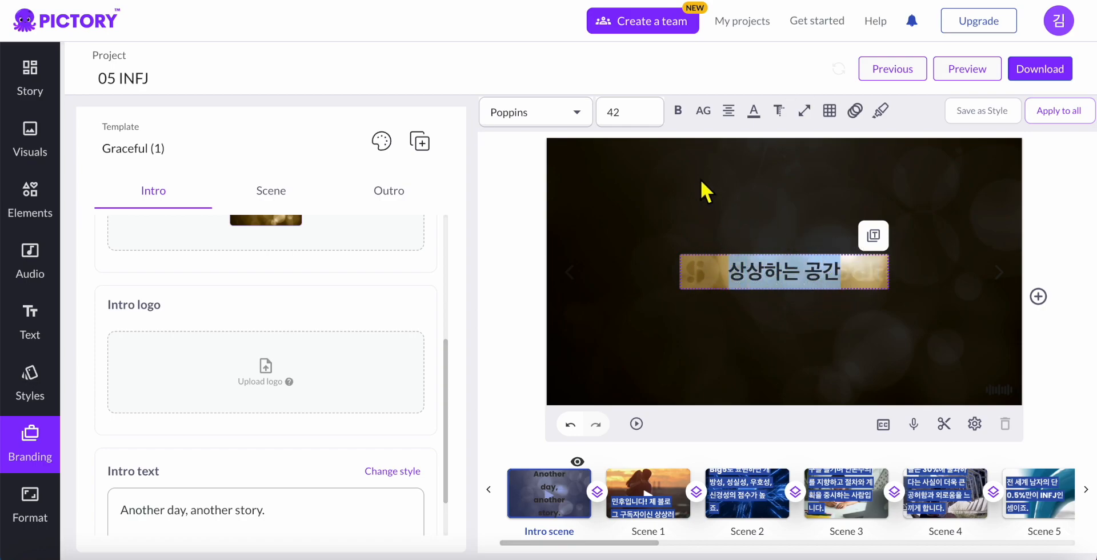
Set the Korean title's font size to 72
{"action": "left_click", "coordinate": [652, 119]}
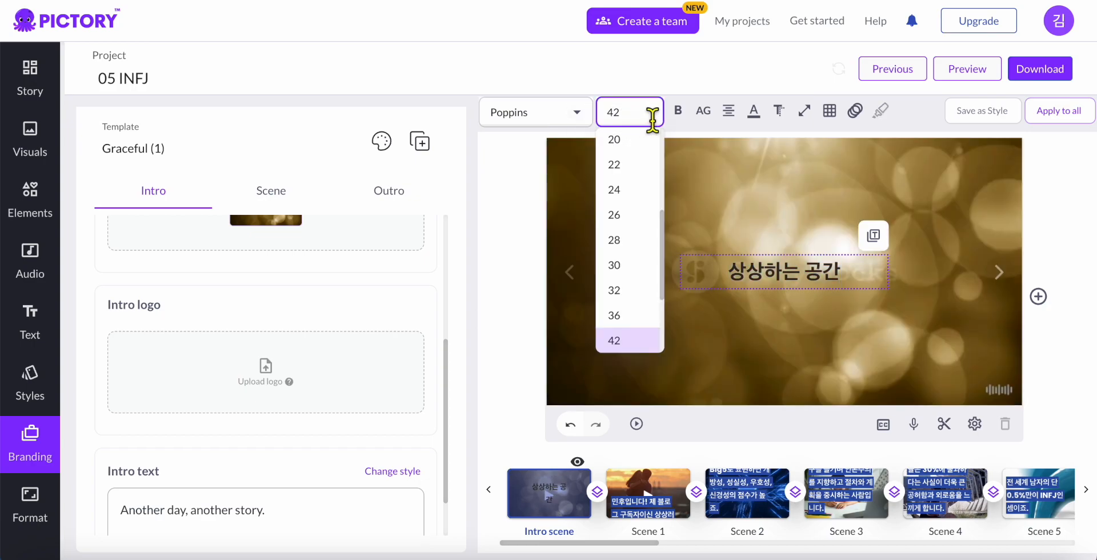
{"action": "scroll", "coordinate": [637, 244], "scroll_direction": "down", "scroll_amount": 3}
{"action": "left_click", "coordinate": [638, 285]}
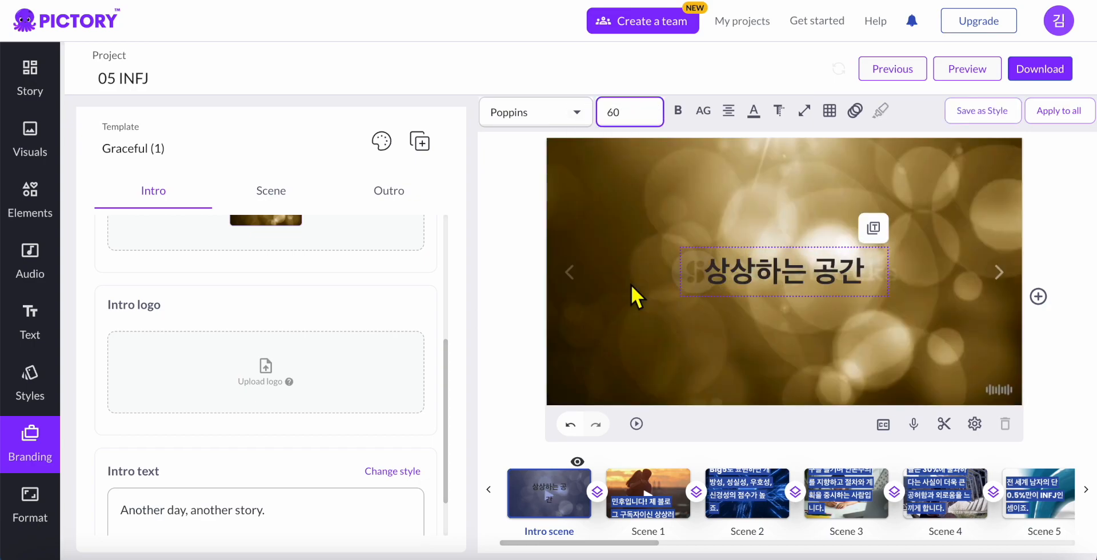
{"action": "left_click", "coordinate": [639, 117]}
{"action": "scroll", "coordinate": [646, 313], "scroll_direction": "down", "scroll_amount": 2}
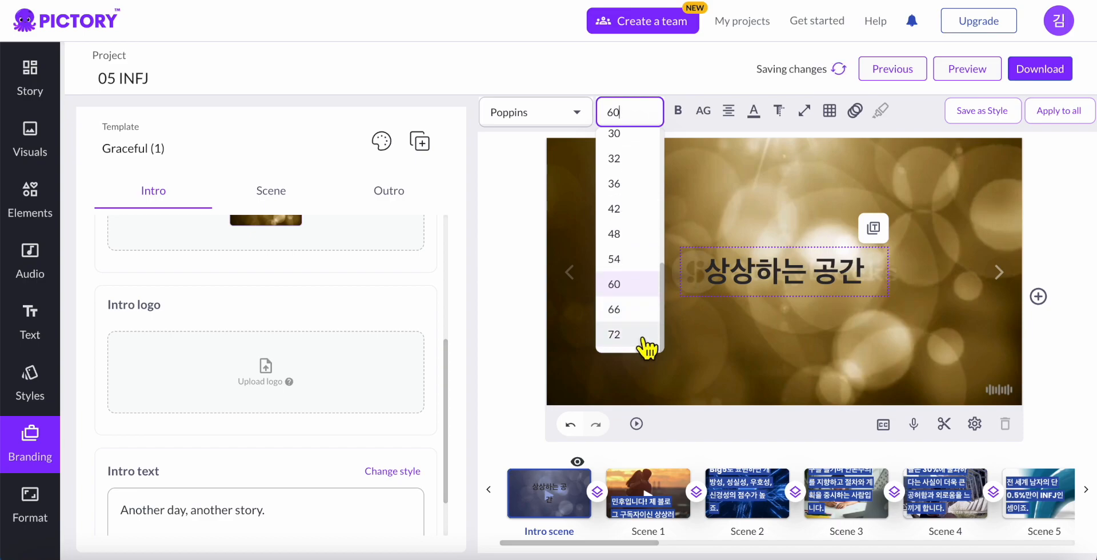
{"action": "left_click", "coordinate": [615, 334]}
Widen the title box so the text fits on one line, and centre it
{"action": "left_click", "coordinate": [874, 263]}
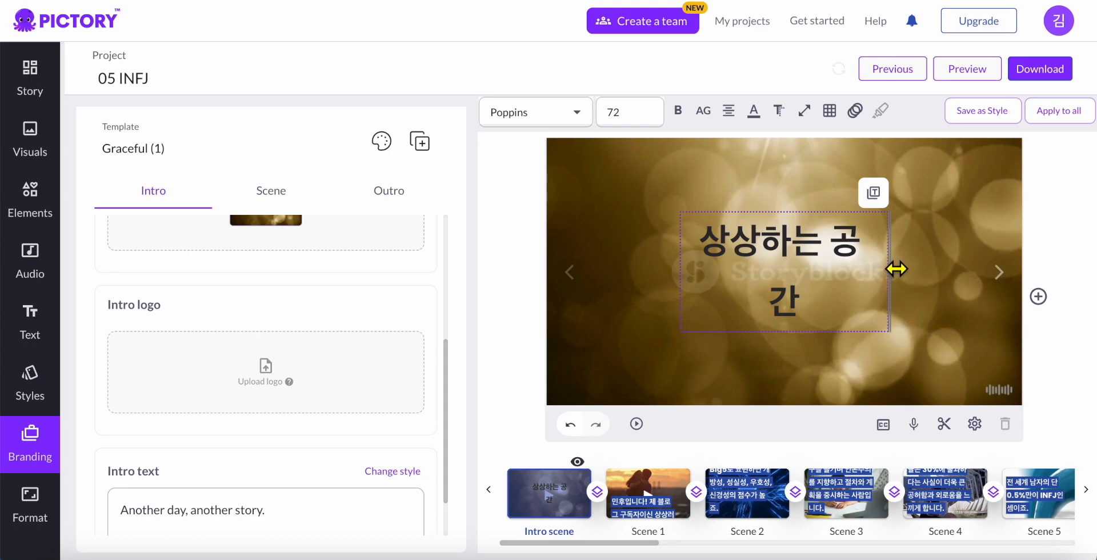
{"action": "left_click_drag", "start_coordinate": [897, 269], "coordinate": [970, 290]}
{"action": "left_click_drag", "start_coordinate": [825, 277], "coordinate": [825, 276]}
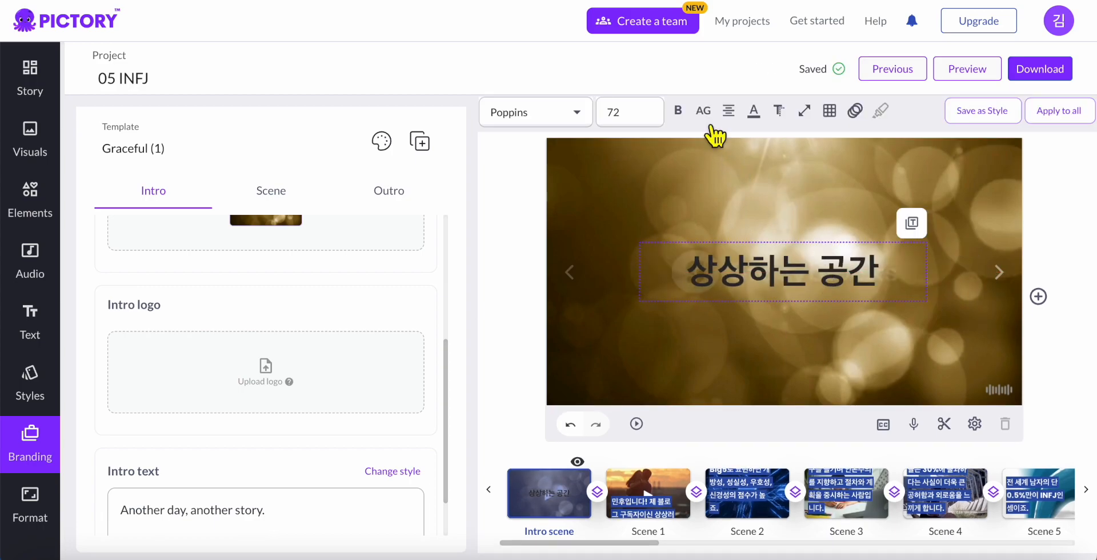
{"action": "left_click", "coordinate": [679, 112]}
Turn off bold on the intro title and make its text white (FDFDFD)
{"action": "left_click", "coordinate": [679, 111]}
{"action": "left_click", "coordinate": [688, 139]}
{"action": "mouse_move", "coordinate": [754, 111]}
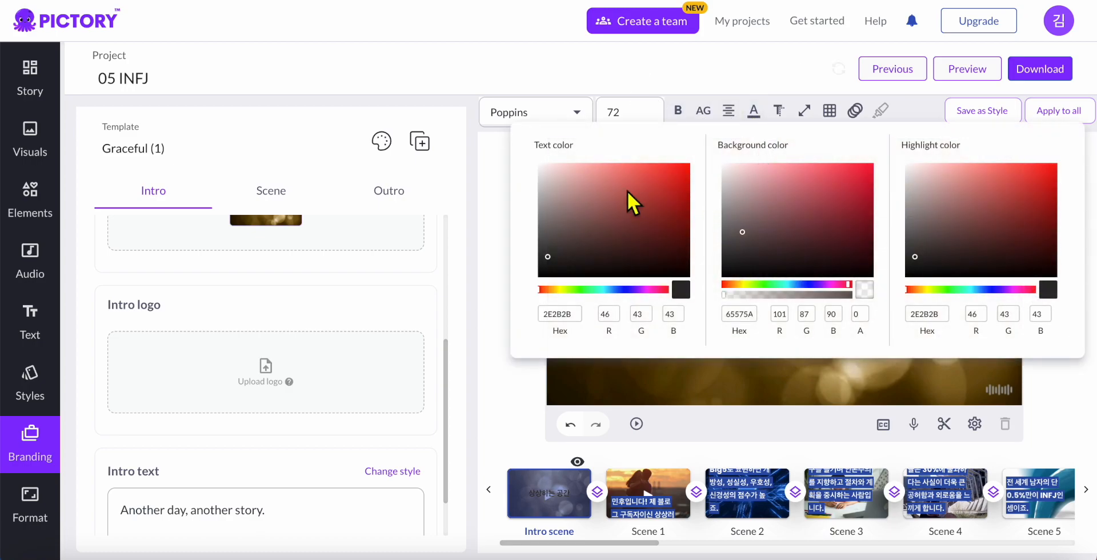
{"action": "left_click", "coordinate": [539, 167]}
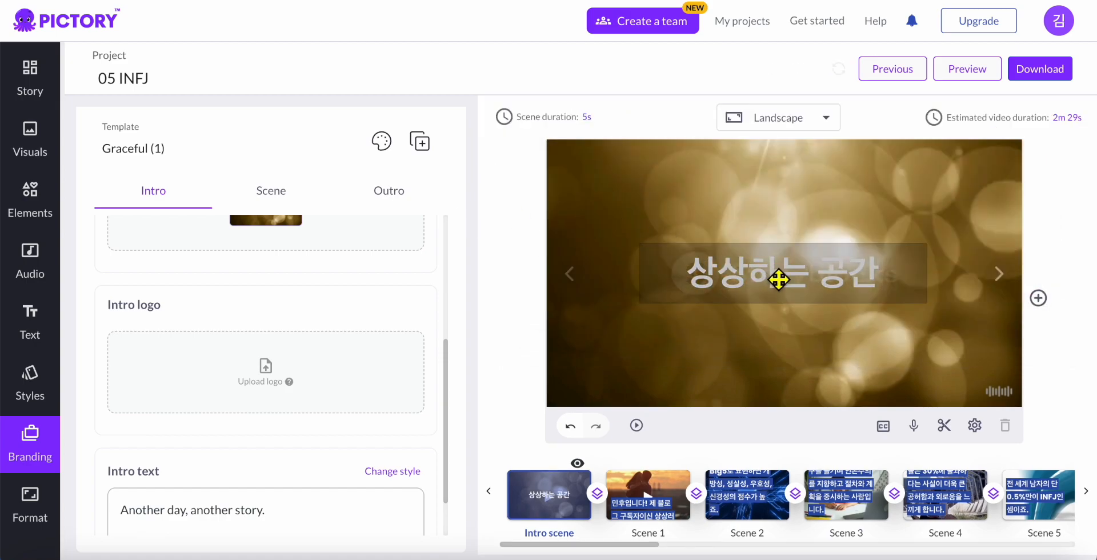
{"action": "left_click", "coordinate": [779, 279]}
Give the title a dark text shadow with shadow width at Max
{"action": "mouse_move", "coordinate": [797, 118]}
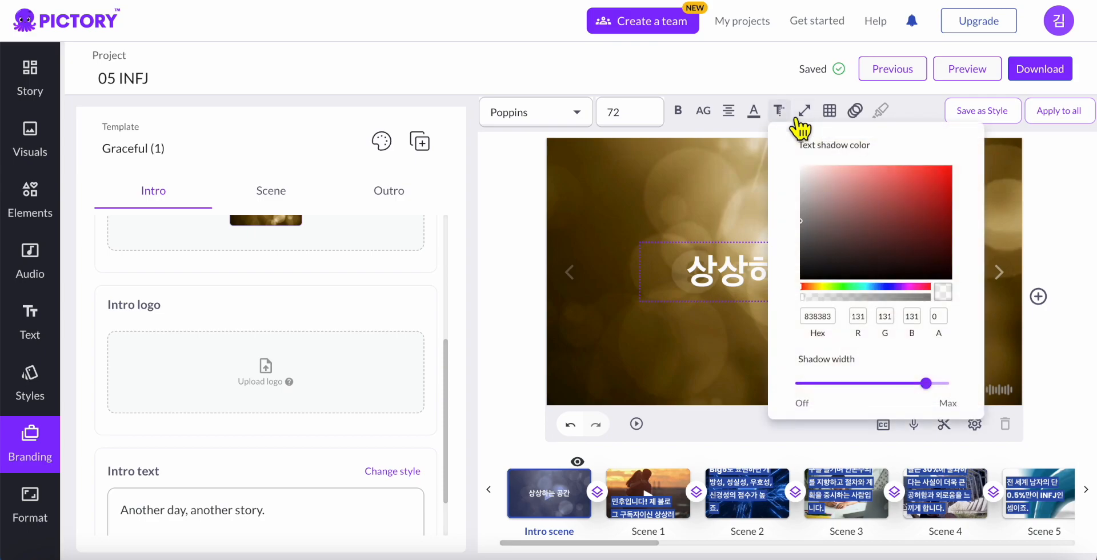
{"action": "left_click_drag", "start_coordinate": [831, 244], "coordinate": [829, 278]}
{"action": "mouse_move", "coordinate": [745, 118]}
{"action": "mouse_move", "coordinate": [799, 122]}
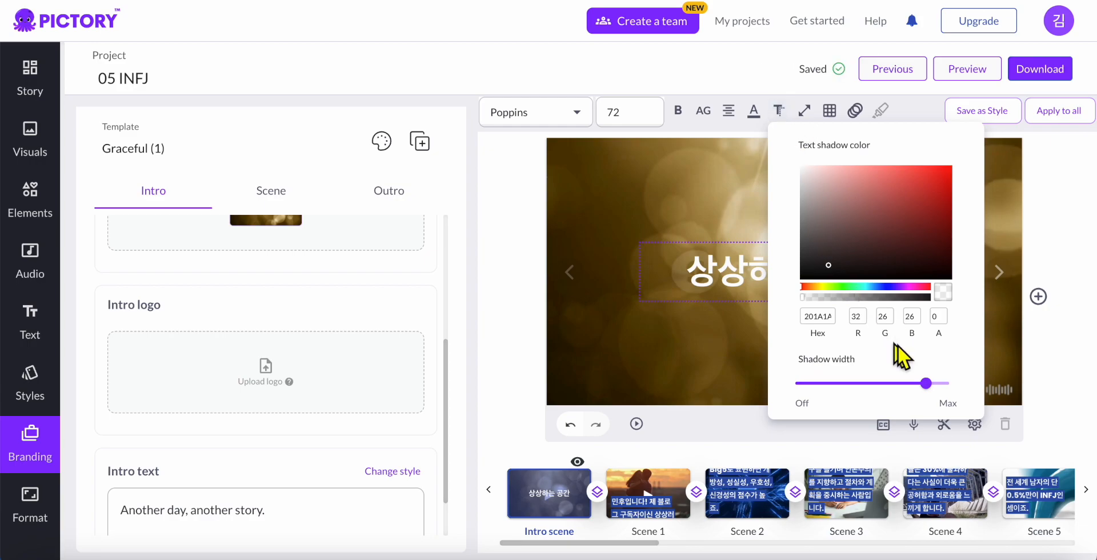
{"action": "left_click_drag", "start_coordinate": [926, 385], "coordinate": [955, 392]}
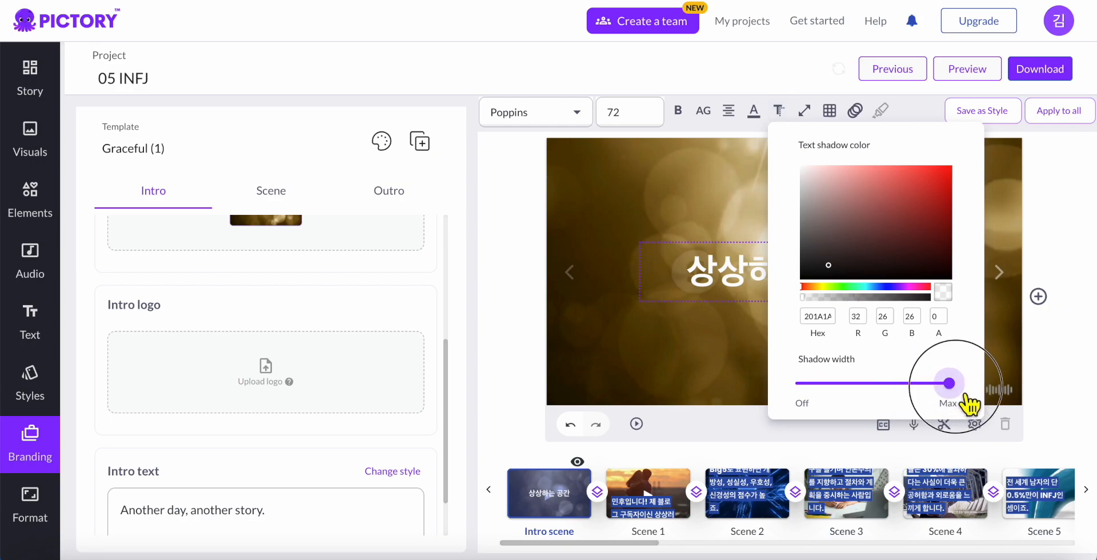
{"action": "left_click", "coordinate": [717, 161]}
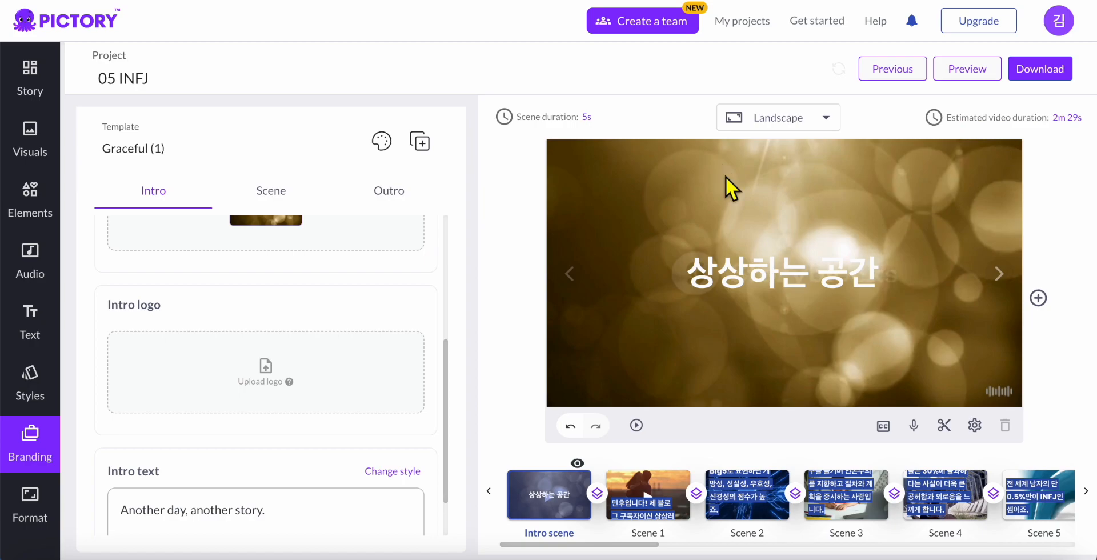
{"action": "left_click_drag", "start_coordinate": [818, 272], "coordinate": [818, 272]}
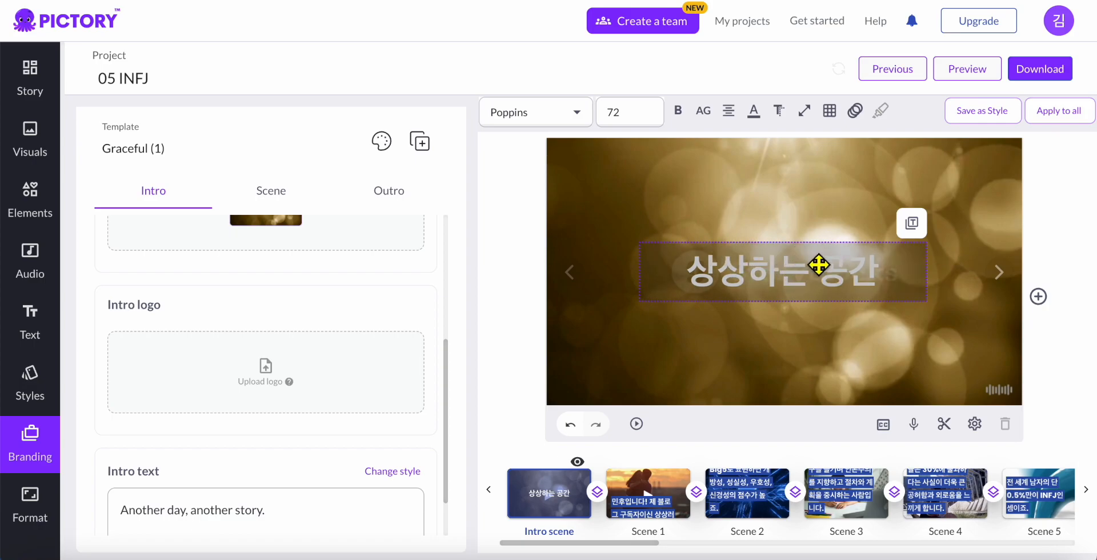
{"action": "left_click", "coordinate": [857, 113]}
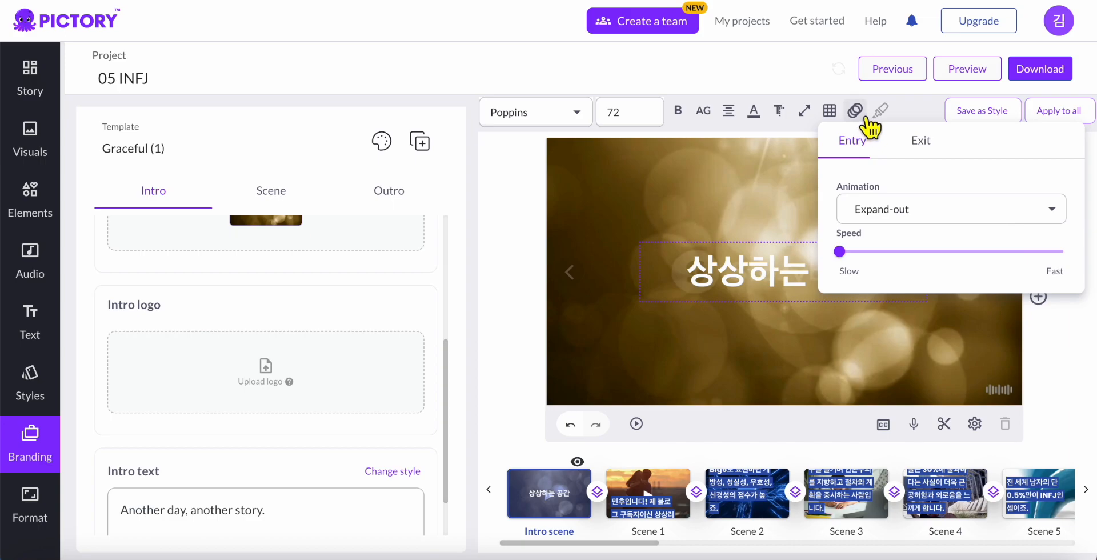
Set the title's entry animation to Typewriter with speed near Fast
{"action": "left_click", "coordinate": [867, 217]}
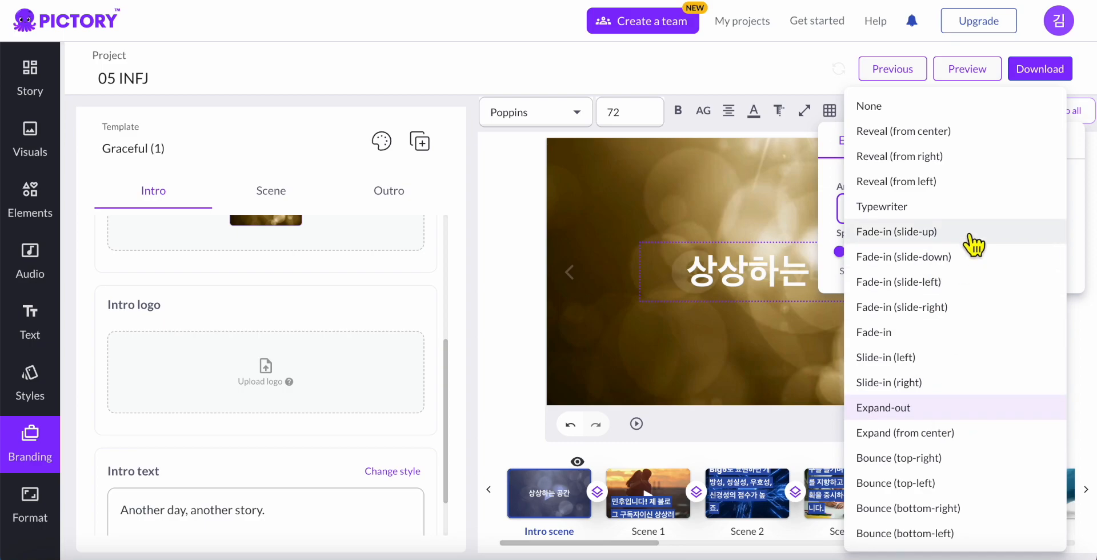
{"action": "left_click", "coordinate": [973, 208]}
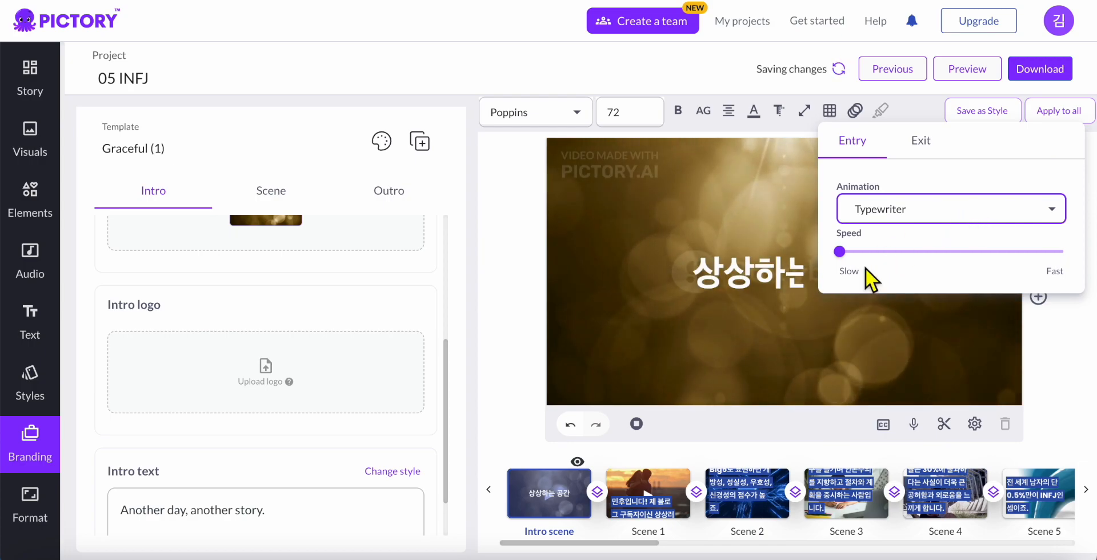
{"action": "left_click", "coordinate": [804, 286]}
{"action": "left_click", "coordinate": [855, 110]}
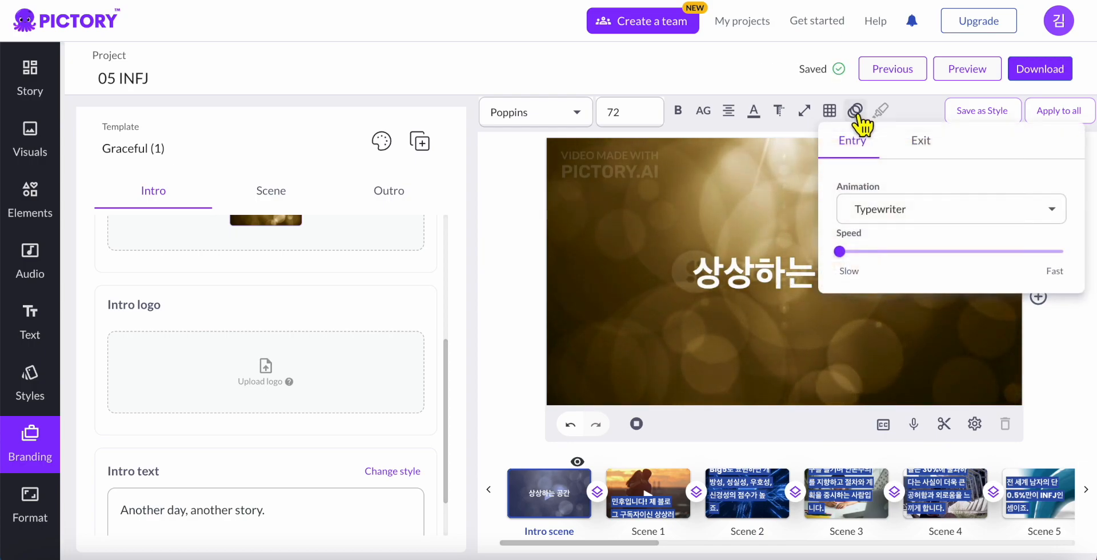
{"action": "left_click", "coordinate": [877, 252]}
{"action": "left_click_drag", "start_coordinate": [897, 260], "coordinate": [1000, 252]}
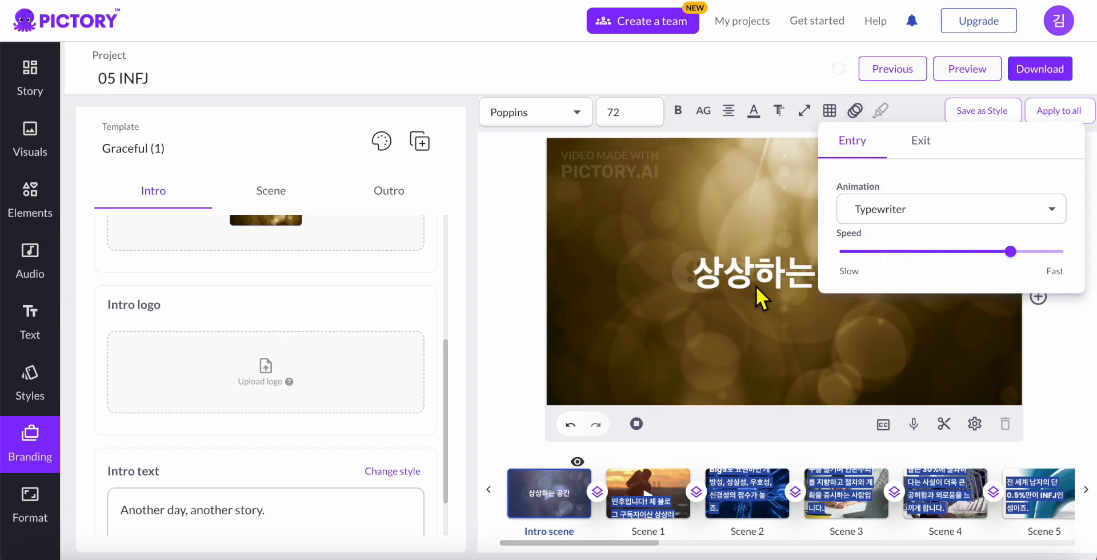
{"action": "left_click", "coordinate": [811, 252]}
Set the title's exit animation to Fade-out at a mid-range speed
{"action": "left_click", "coordinate": [855, 111]}
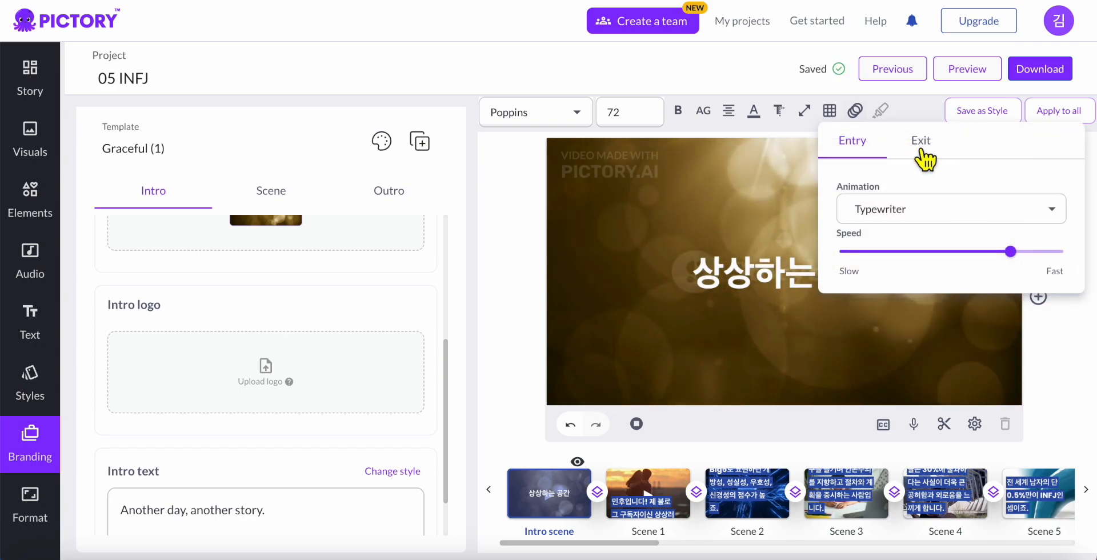
{"action": "left_click", "coordinate": [921, 142]}
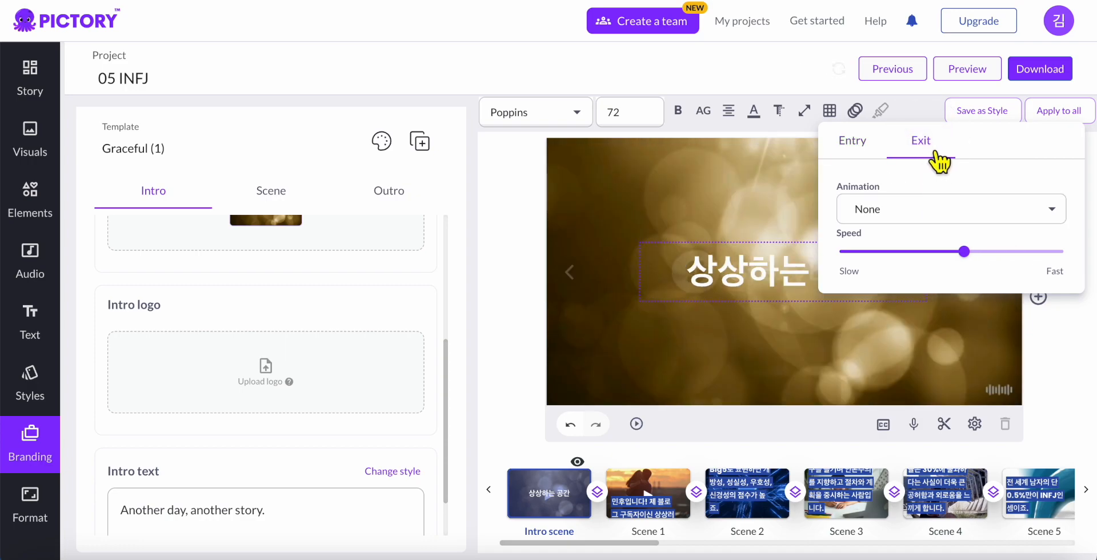
{"action": "left_click", "coordinate": [932, 209]}
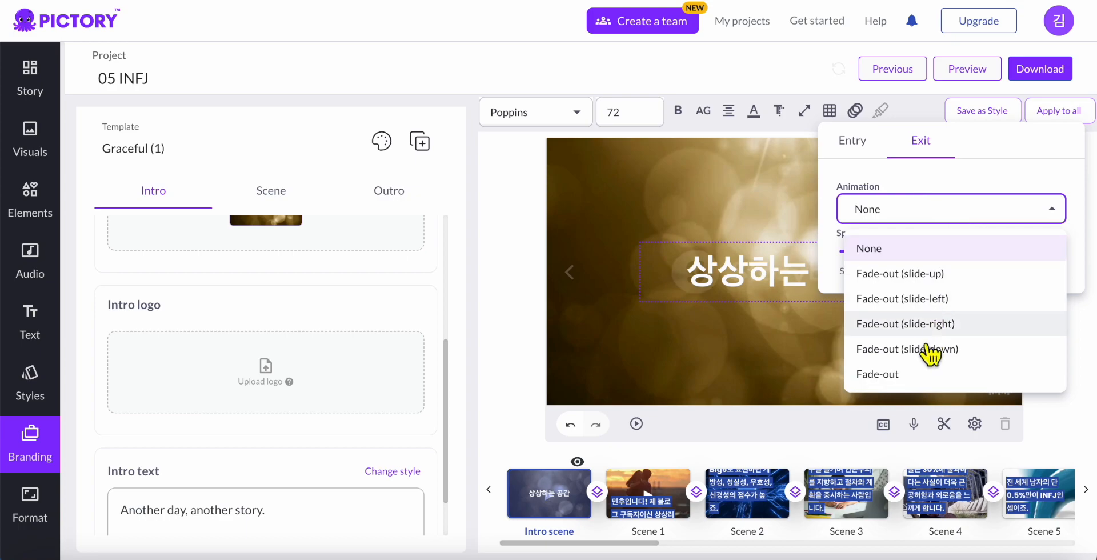
{"action": "left_click", "coordinate": [926, 375]}
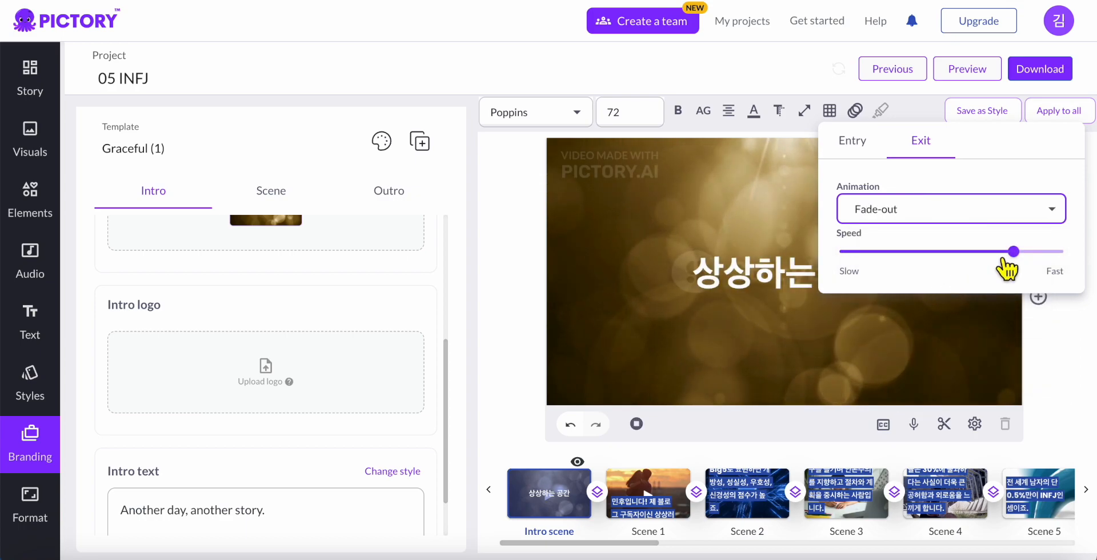
{"action": "mouse_move", "coordinate": [1004, 258]}
{"action": "left_mouse_down"}
{"action": "mouse_move", "coordinate": [960, 258]}
{"action": "mouse_move", "coordinate": [1024, 265]}
{"action": "mouse_move", "coordinate": [1016, 256]}
{"action": "left_mouse_up"}
{"action": "left_click", "coordinate": [923, 122]}
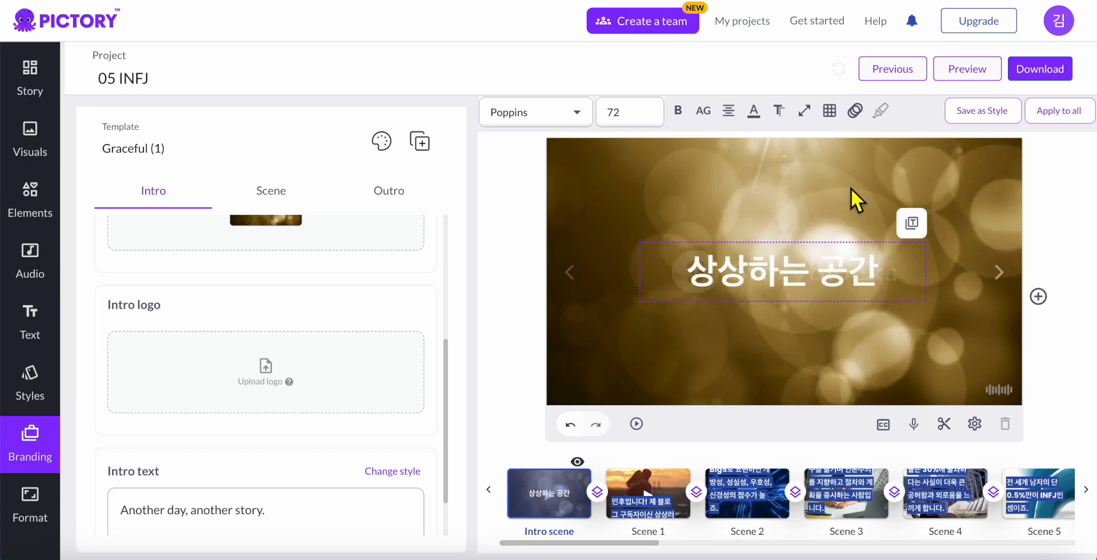
{"action": "left_click", "coordinate": [861, 123]}
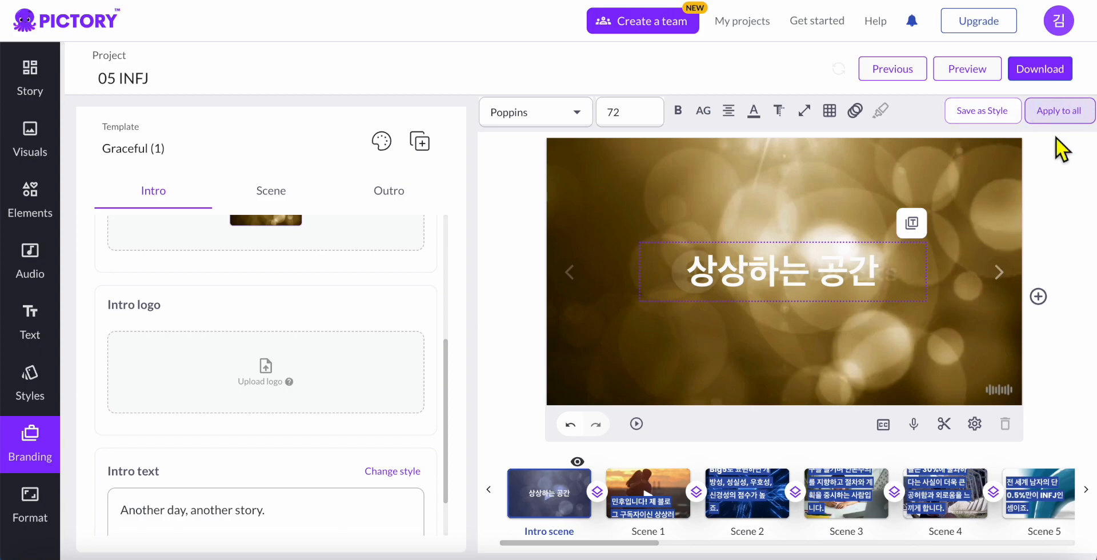
{"action": "left_click_drag", "start_coordinate": [857, 251], "coordinate": [849, 254]}
Enable the outro scene and delete its 'Your logo here' placeholder logo
{"action": "left_click", "coordinate": [852, 273]}
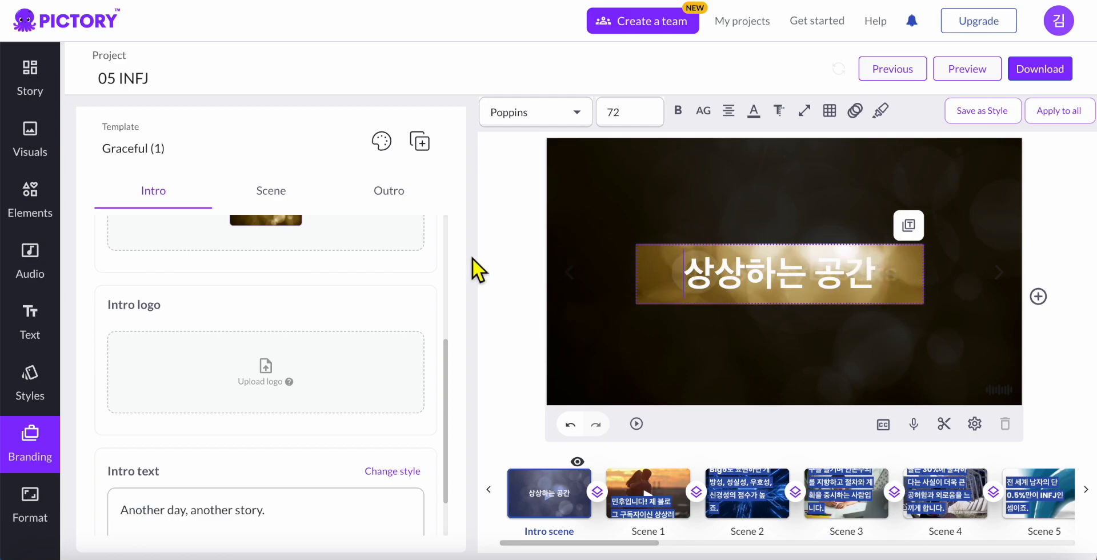
{"action": "scroll", "coordinate": [423, 274], "scroll_direction": "up", "scroll_amount": 5}
{"action": "left_click", "coordinate": [395, 202]}
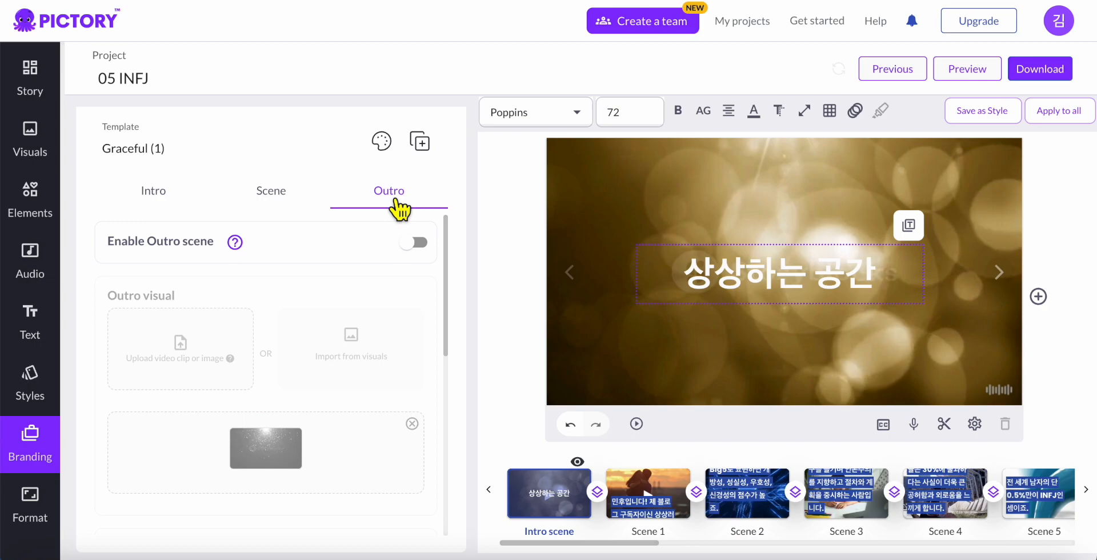
{"action": "left_click", "coordinate": [402, 201]}
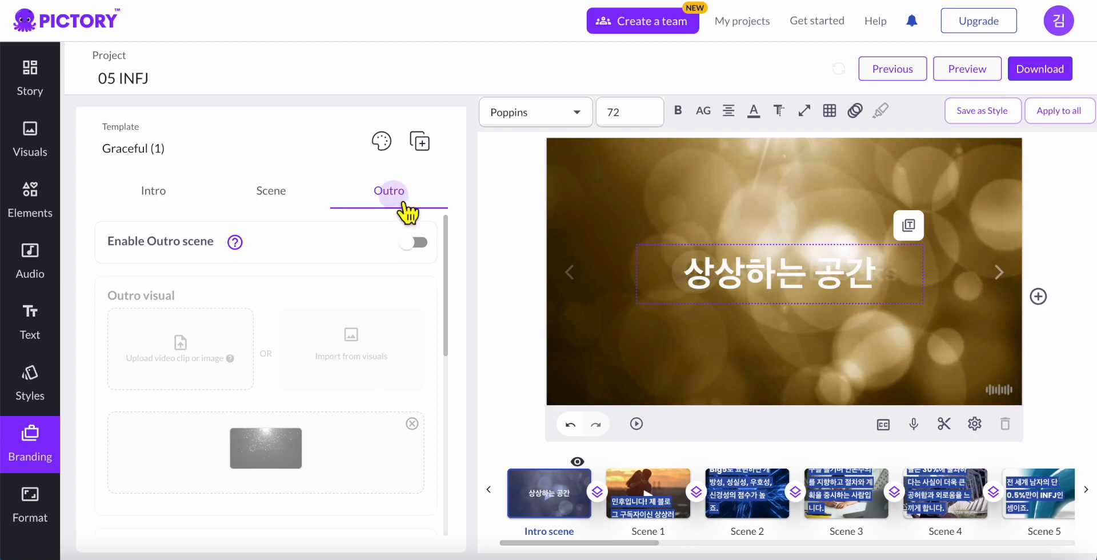
{"action": "left_click", "coordinate": [417, 243]}
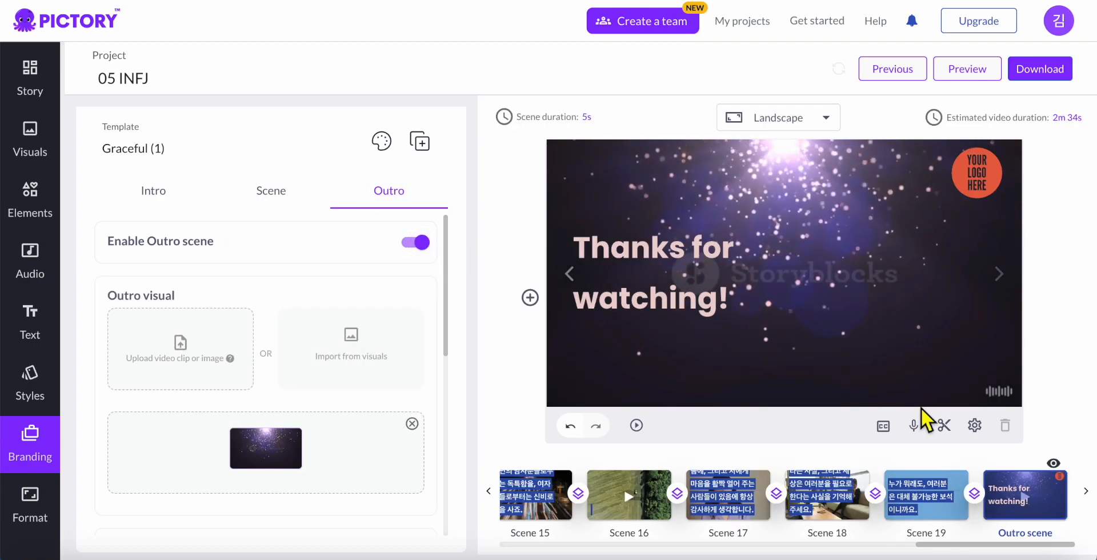
{"action": "scroll", "coordinate": [406, 375], "scroll_direction": "down", "scroll_amount": 5}
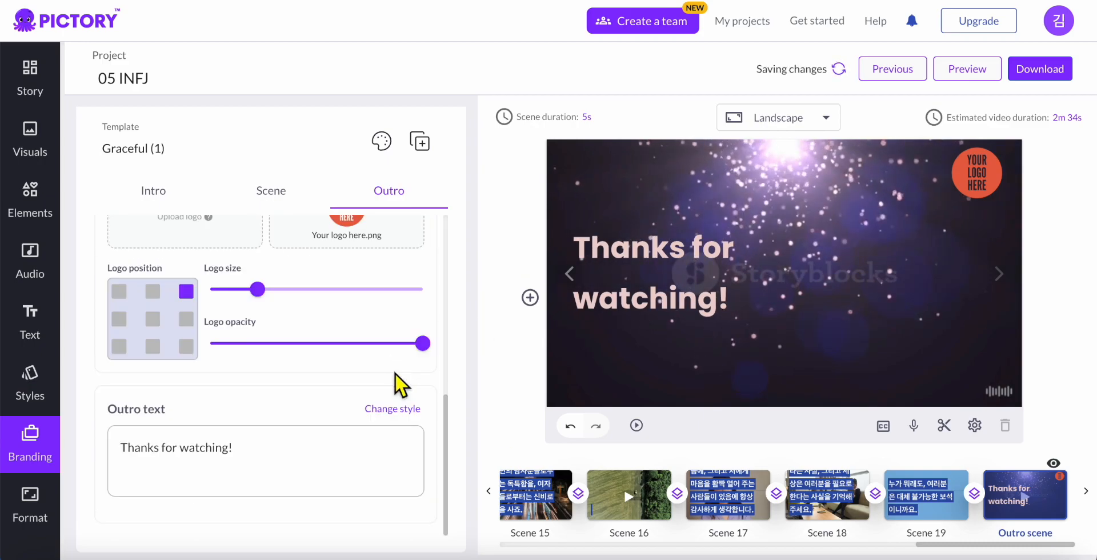
{"action": "scroll", "coordinate": [402, 357], "scroll_direction": "up", "scroll_amount": 2}
{"action": "left_click", "coordinate": [426, 292]}
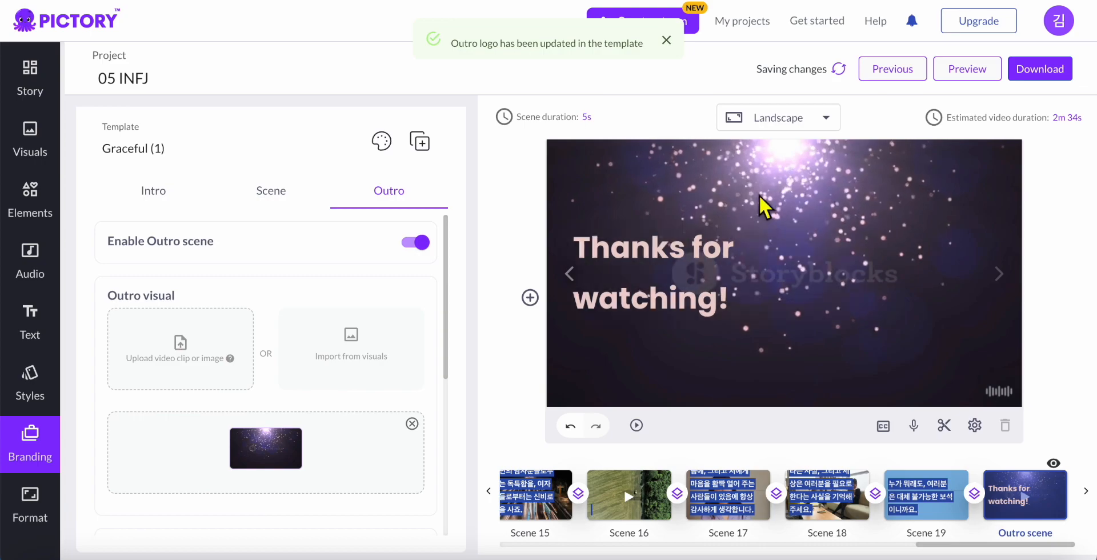
{"action": "left_click", "coordinate": [706, 264]}
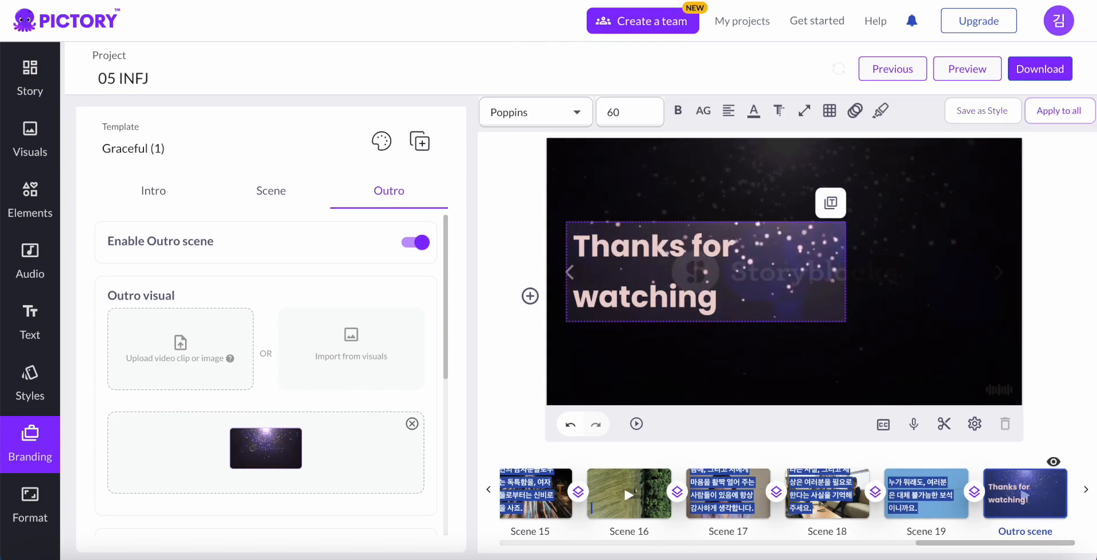
Change the outro text to '구독과 좋아요 부탁드려요:)', widened to one line, in colour FCF9F9
{"action": "key", "text": "BackSpace"}
{"action": "key", "text": "BackSpace"}
{"action": "key", "text": "BackSpace"}
{"action": "key", "text": "BackSpace"}
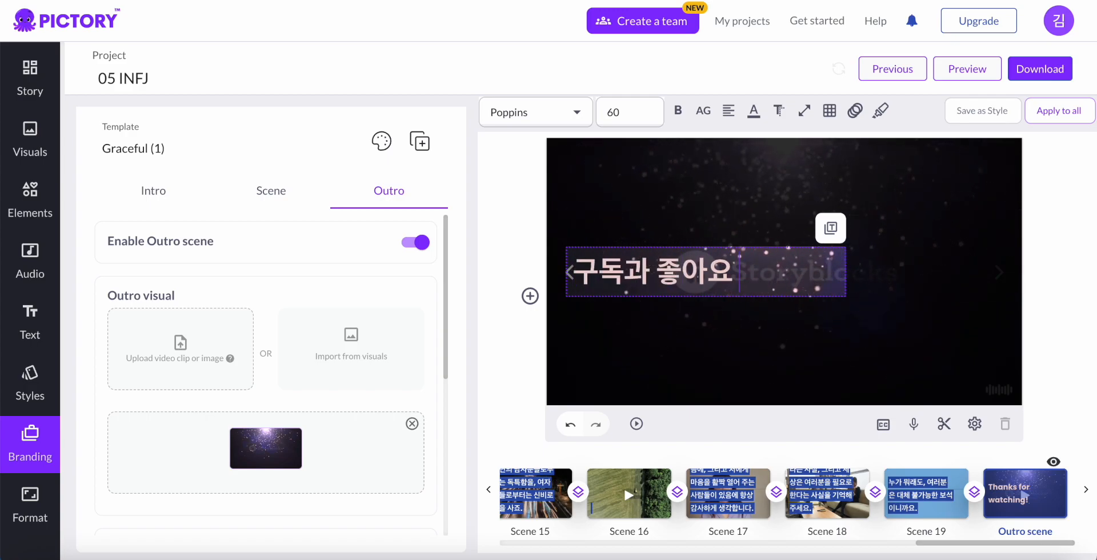
{"action": "type", "text": "드려요:)"}
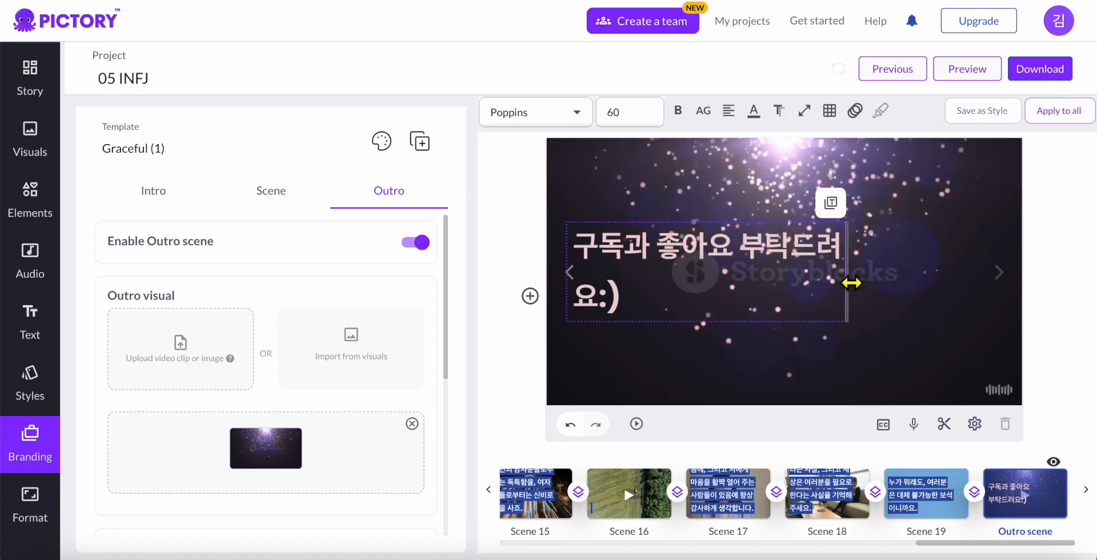
{"action": "left_click_drag", "start_coordinate": [889, 285], "coordinate": [925, 284]}
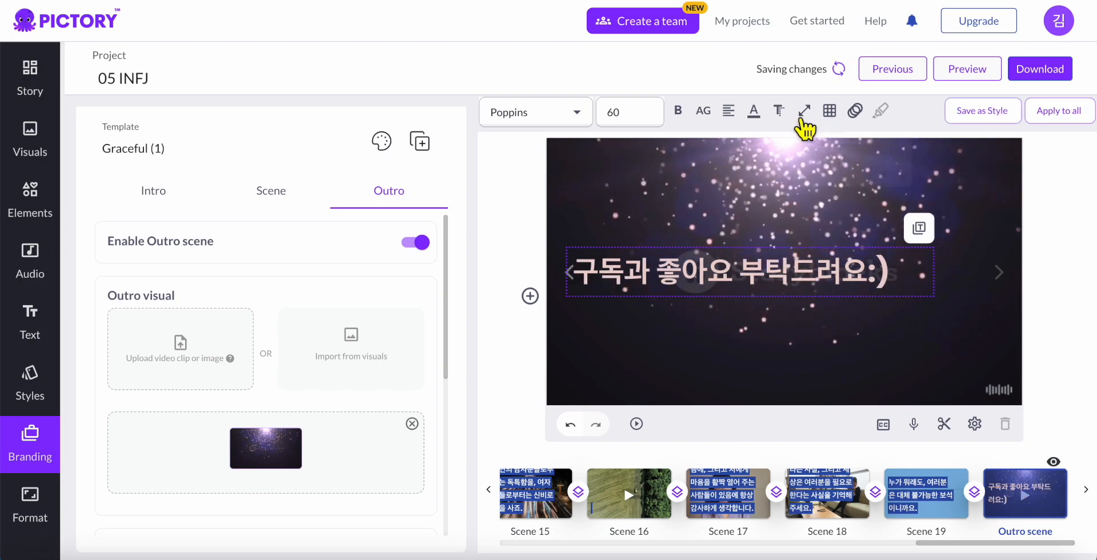
{"action": "left_click", "coordinate": [754, 110]}
{"action": "left_click", "coordinate": [546, 173]}
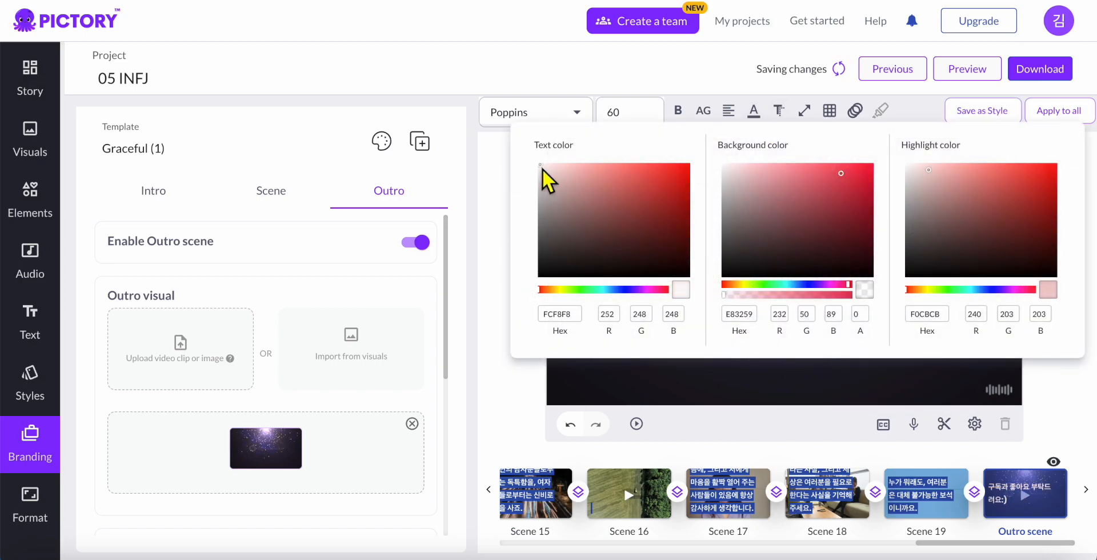
{"action": "left_click", "coordinate": [497, 183]}
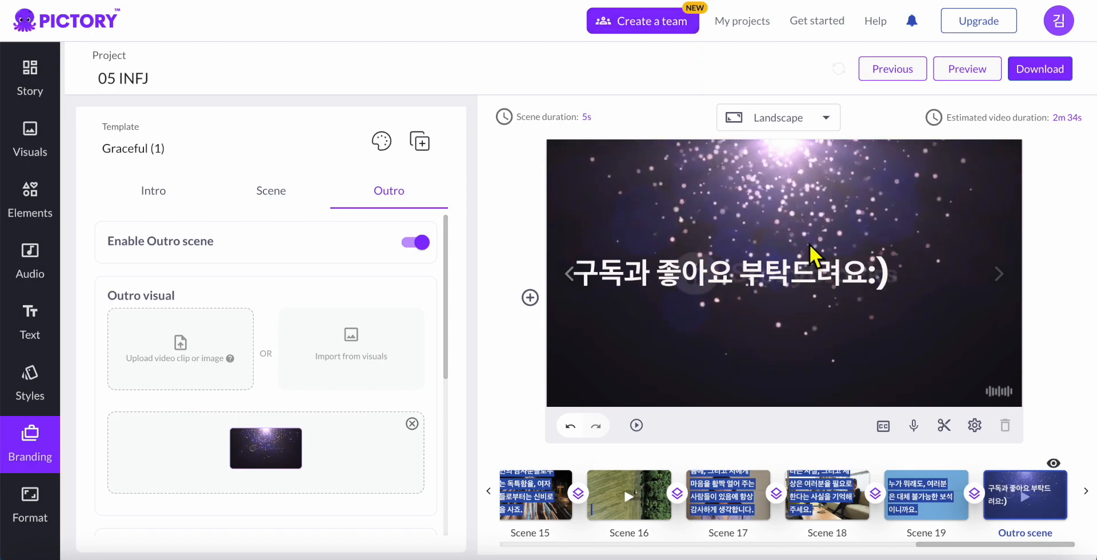
{"action": "left_click_drag", "start_coordinate": [971, 551], "coordinate": [539, 545]}
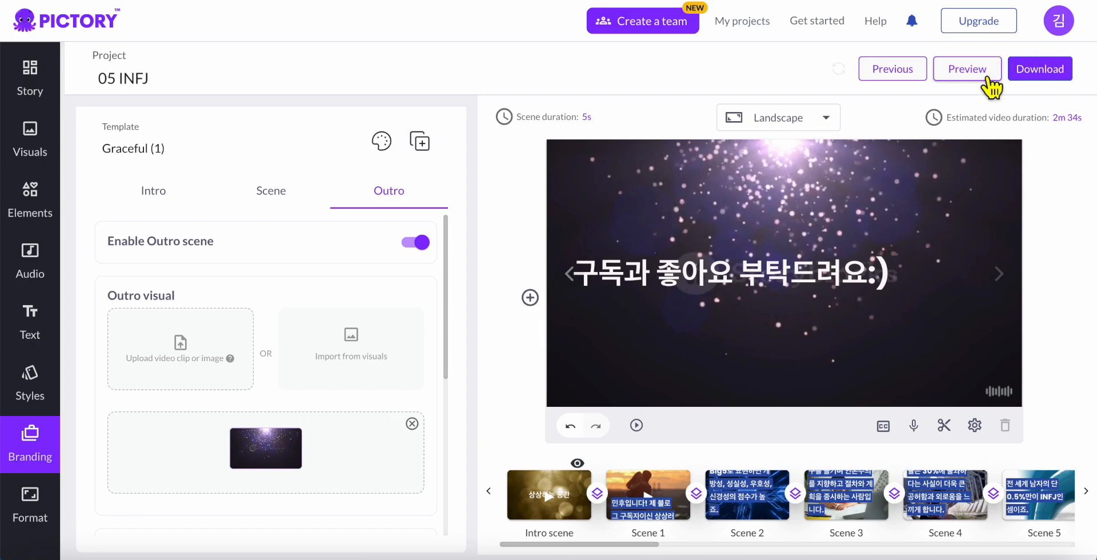
{"action": "left_click", "coordinate": [967, 69]}
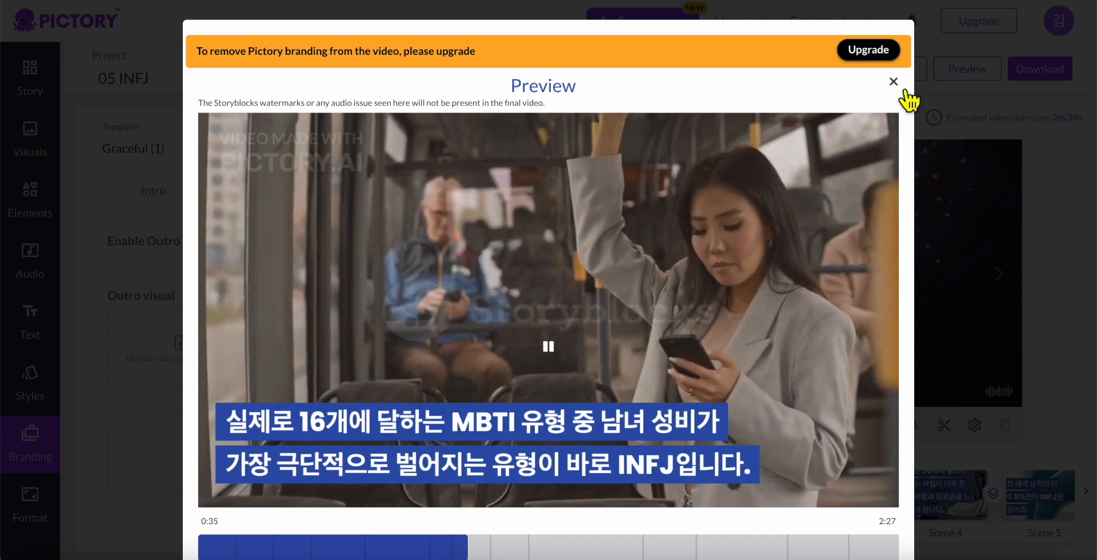
{"action": "left_click", "coordinate": [894, 82]}
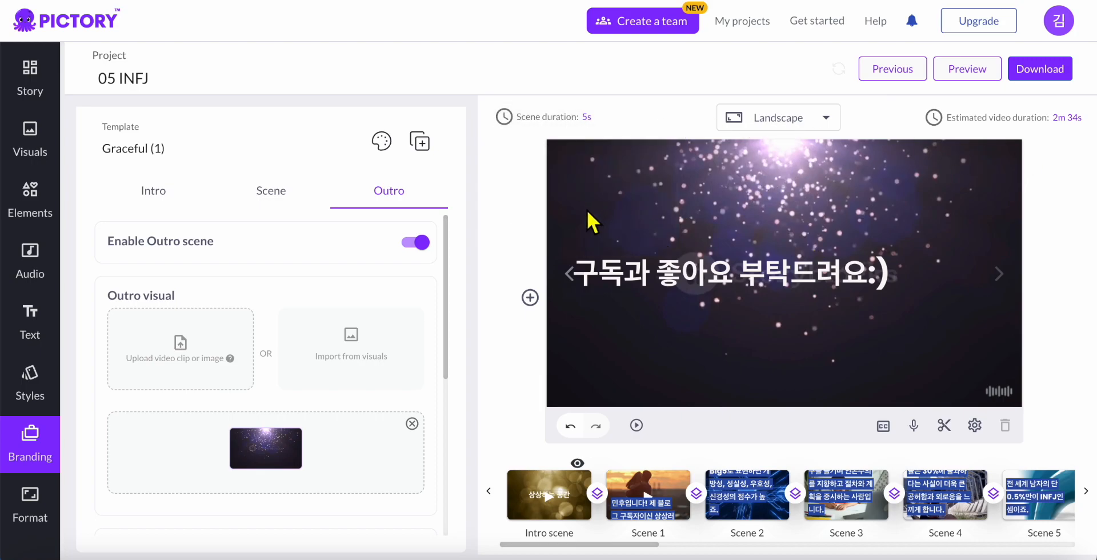
Render the project as a video and download it as 05INFJ (1).mp4
{"action": "left_click", "coordinate": [1057, 76]}
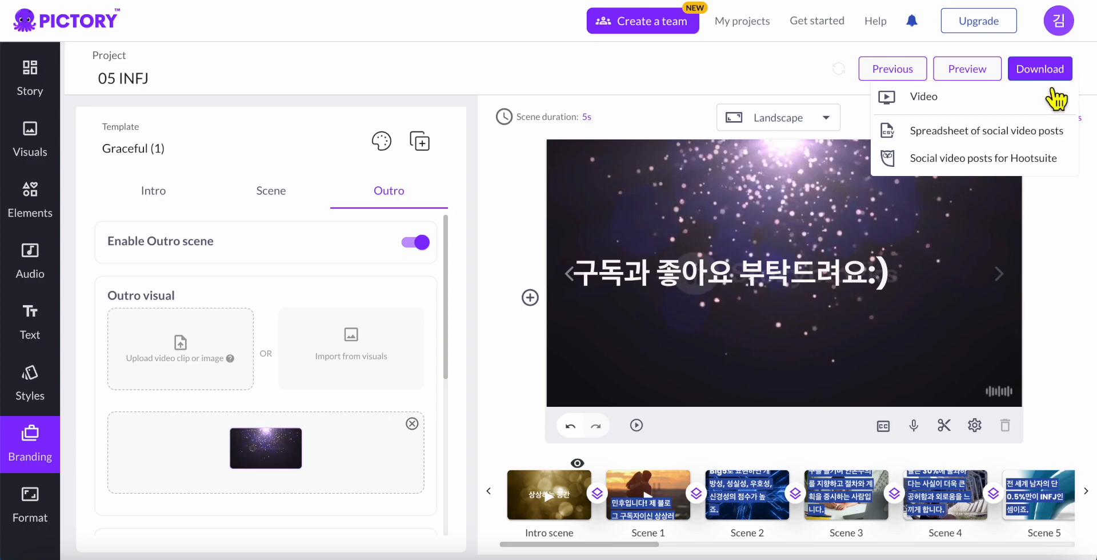
{"action": "left_click", "coordinate": [955, 103]}
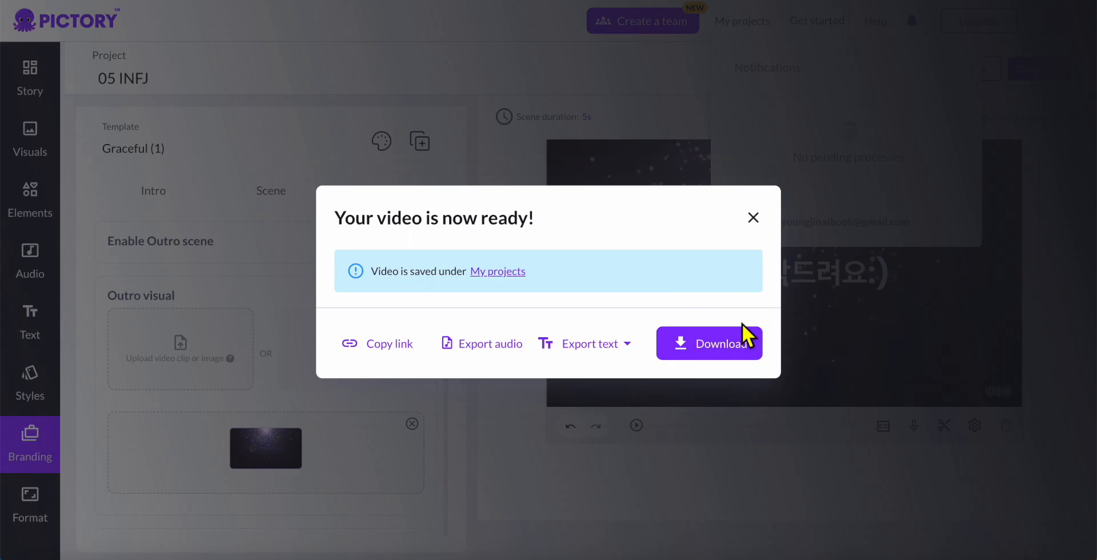
{"action": "left_click", "coordinate": [750, 350]}
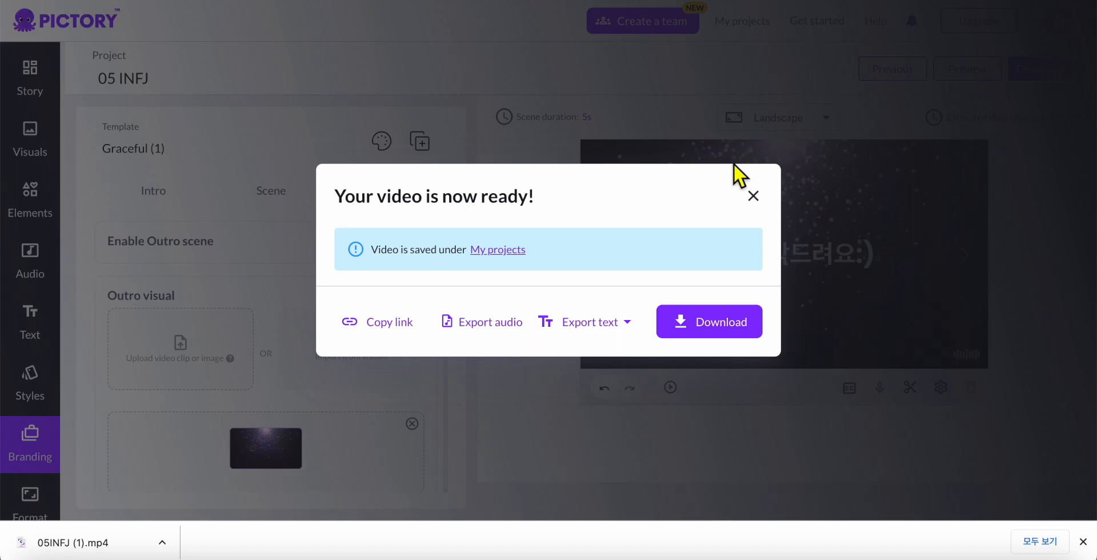
{"action": "left_click", "coordinate": [753, 196]}
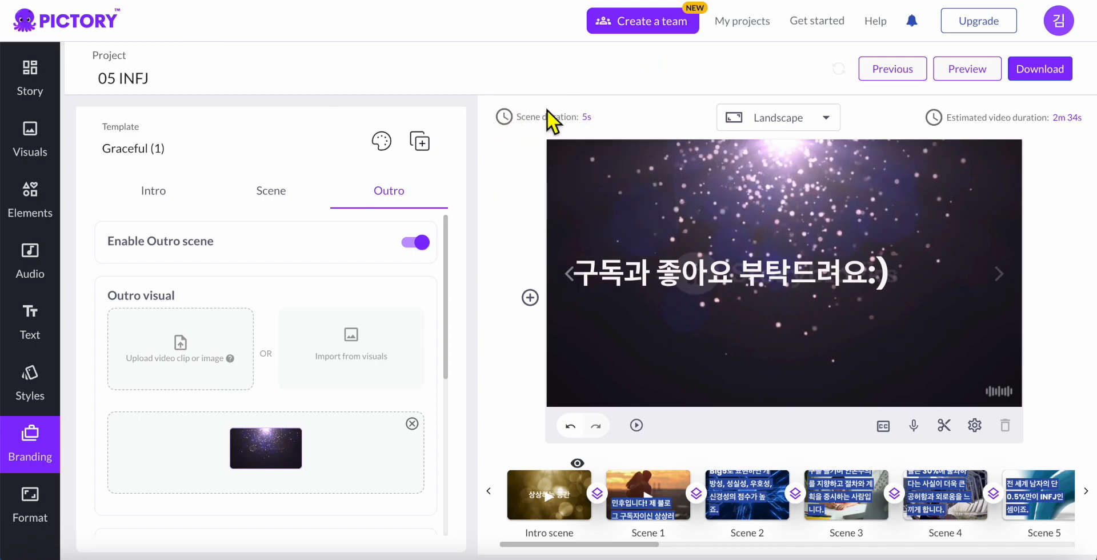
Reopen the 05 INFJ project in the editor from its Project file in My projects
{"action": "left_click", "coordinate": [747, 23]}
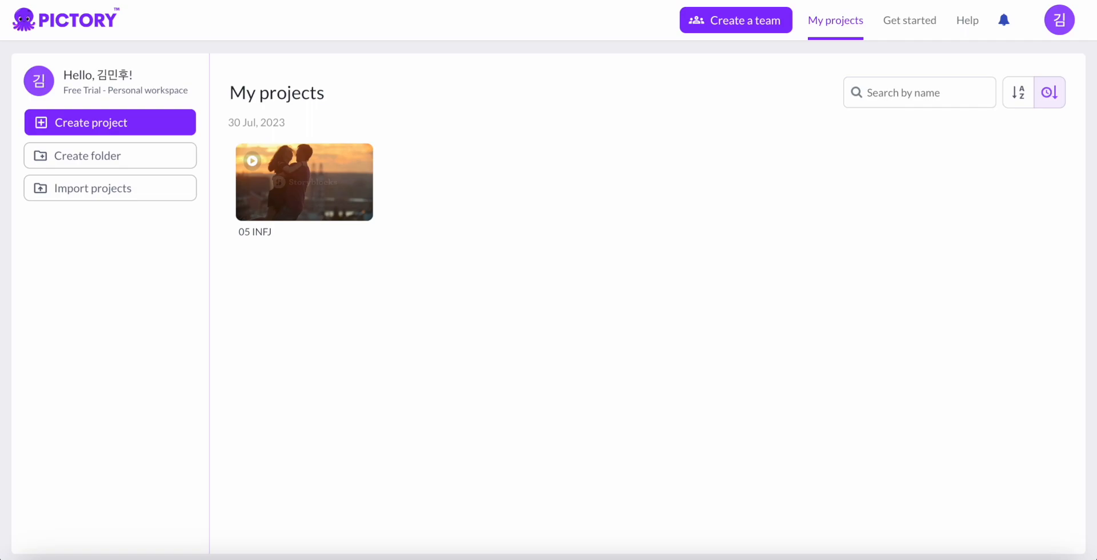
{"action": "left_click", "coordinate": [351, 317]}
{"action": "mouse_move", "coordinate": [345, 252]}
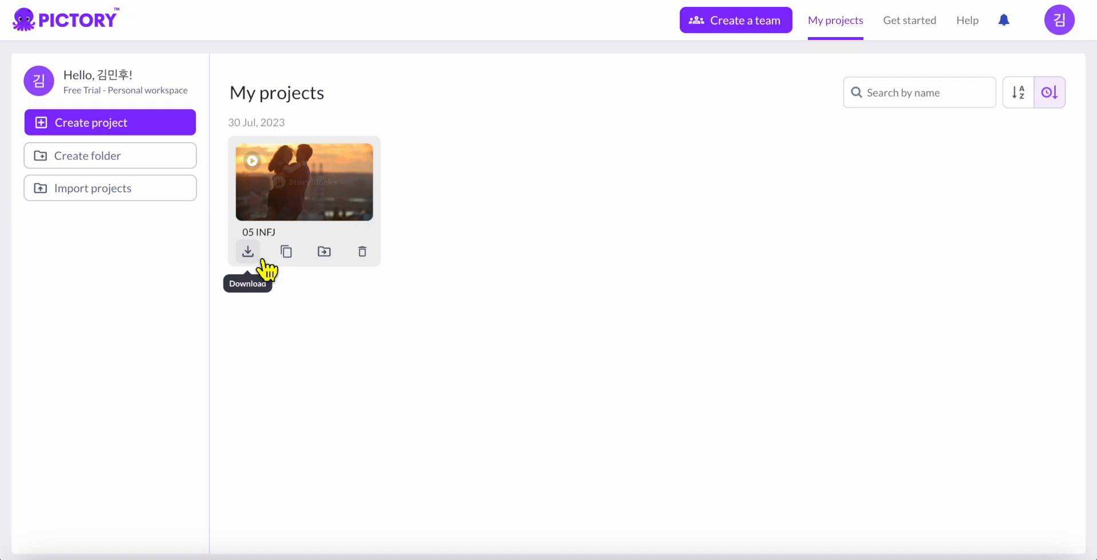
{"action": "left_click", "coordinate": [301, 207]}
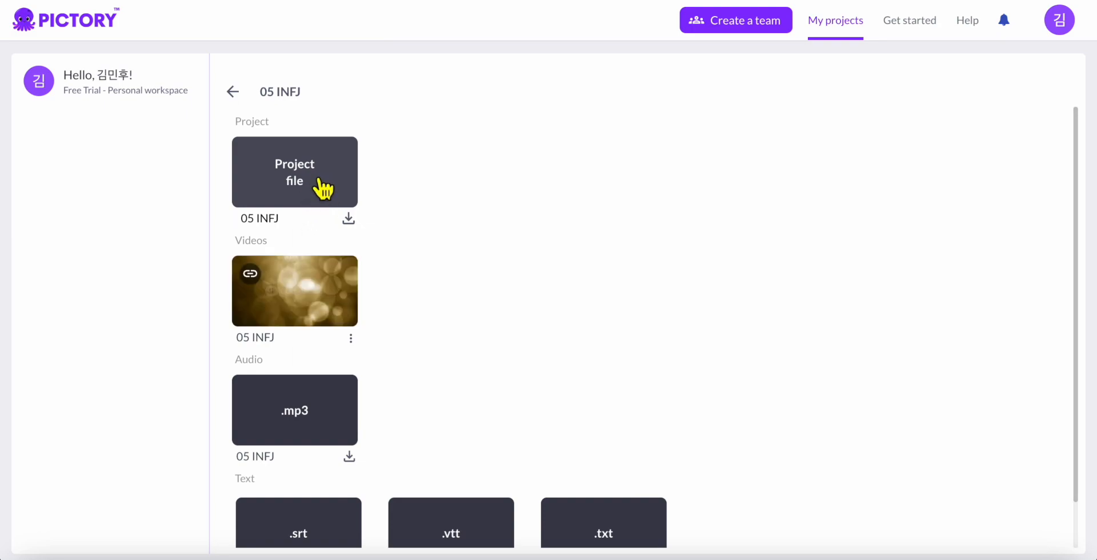
{"action": "left_click", "coordinate": [320, 178]}
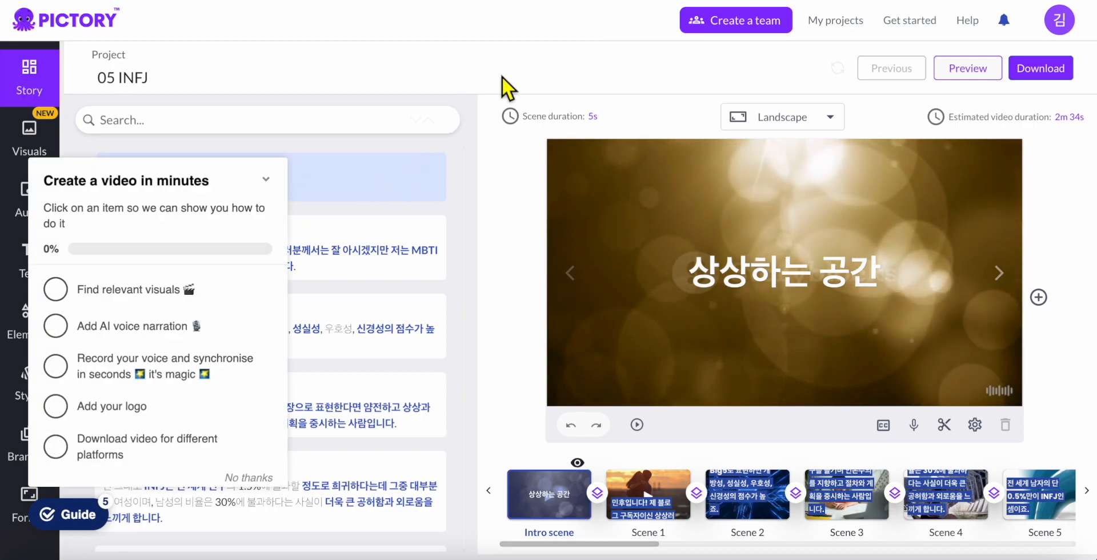
Go back to My projects and open the avatar's account dropdown
{"action": "left_click", "coordinate": [851, 34]}
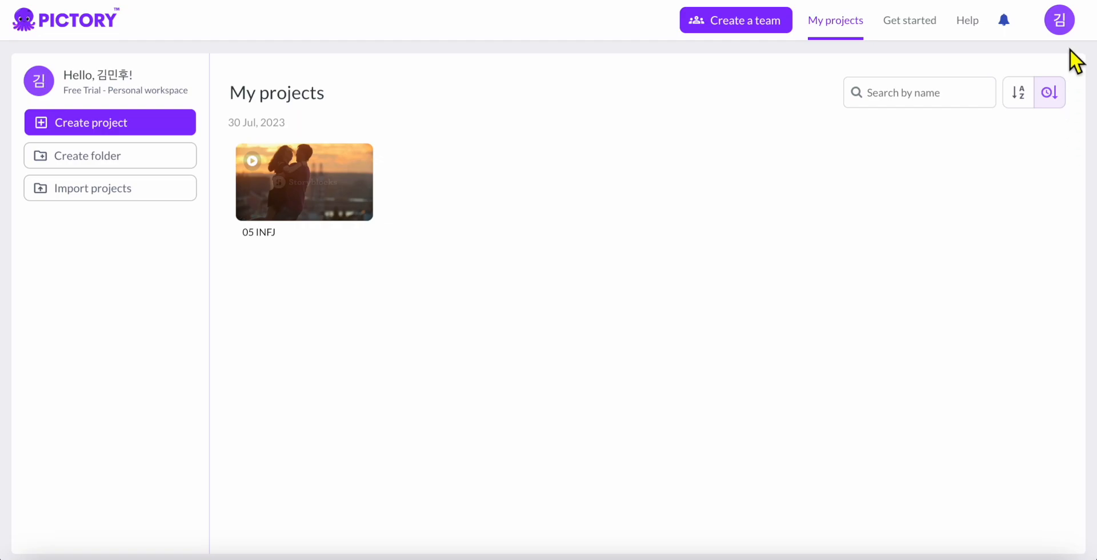
{"action": "left_click", "coordinate": [1068, 31]}
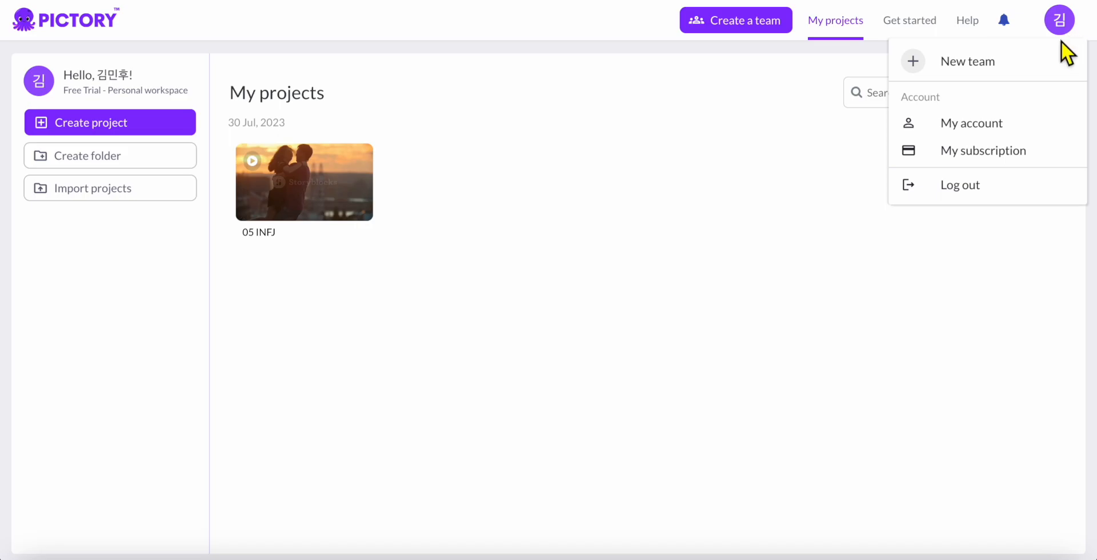
Compare monthly and yearly plan prices, ending on monthly: Standard $23, Premium $47, Teams $119
{"action": "left_click", "coordinate": [1046, 163]}
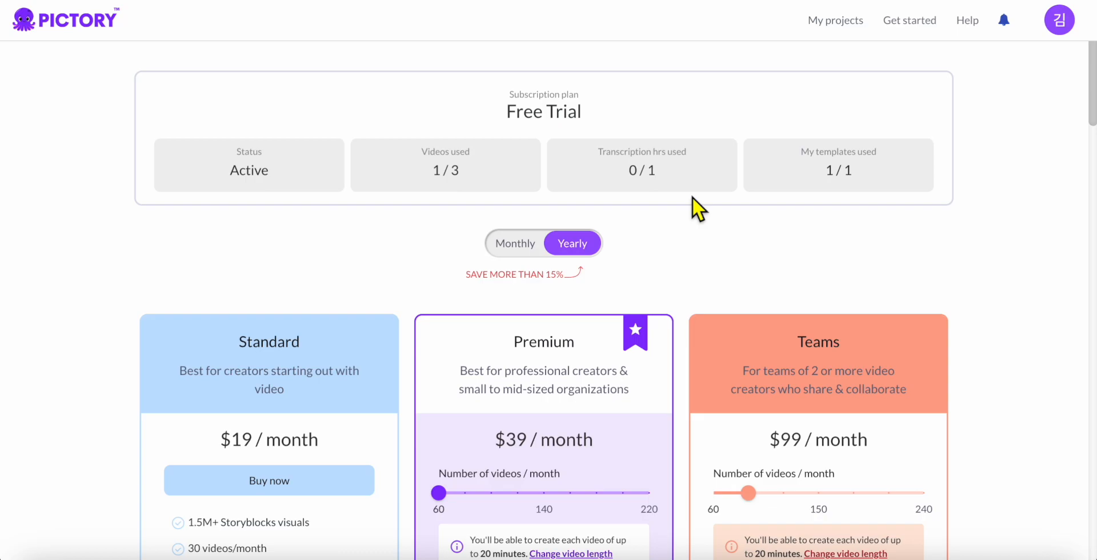
{"action": "left_click", "coordinate": [525, 253]}
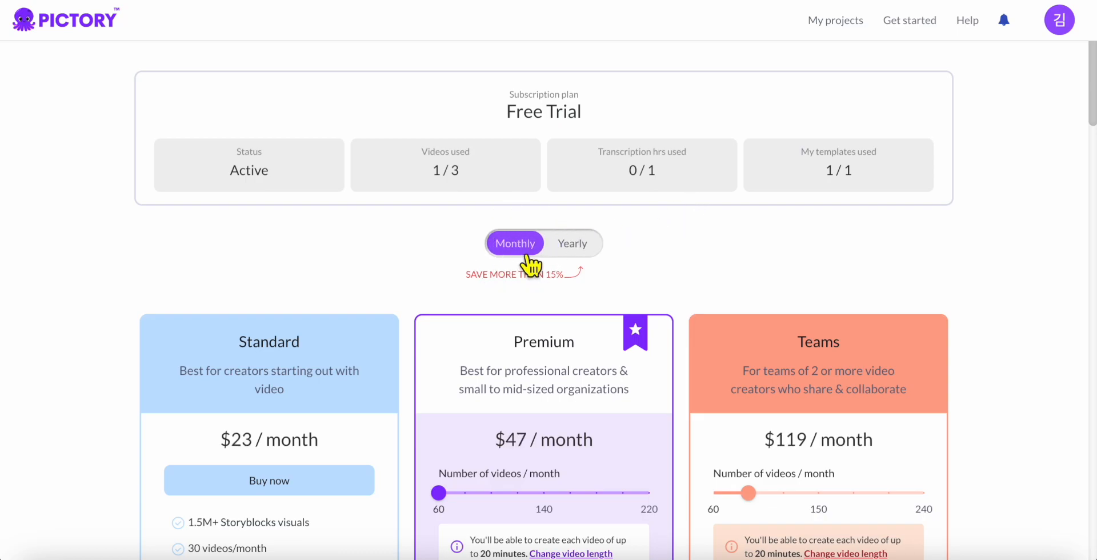
{"action": "left_click", "coordinate": [598, 253]}
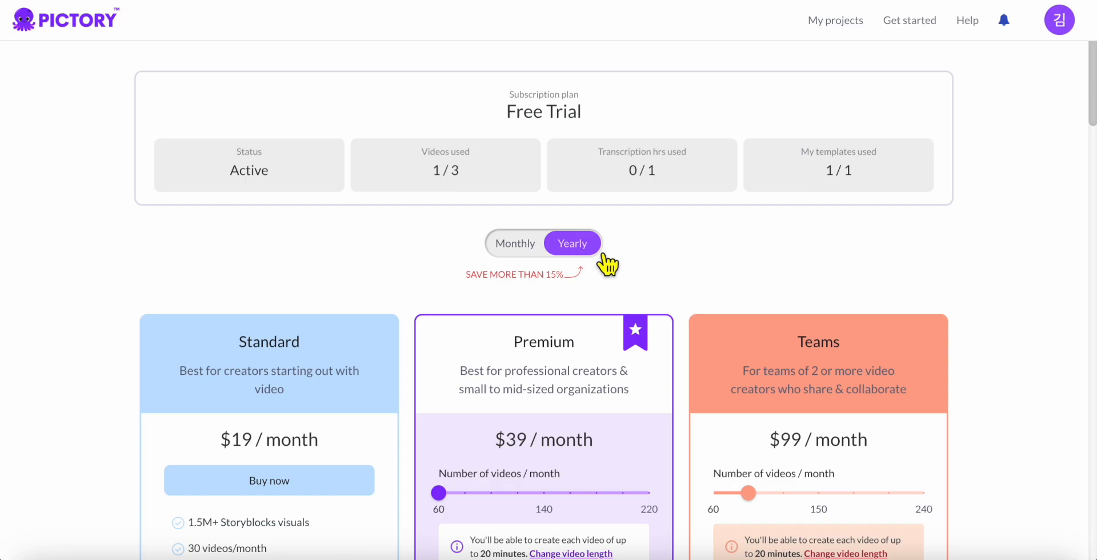
{"action": "left_click", "coordinate": [523, 253]}
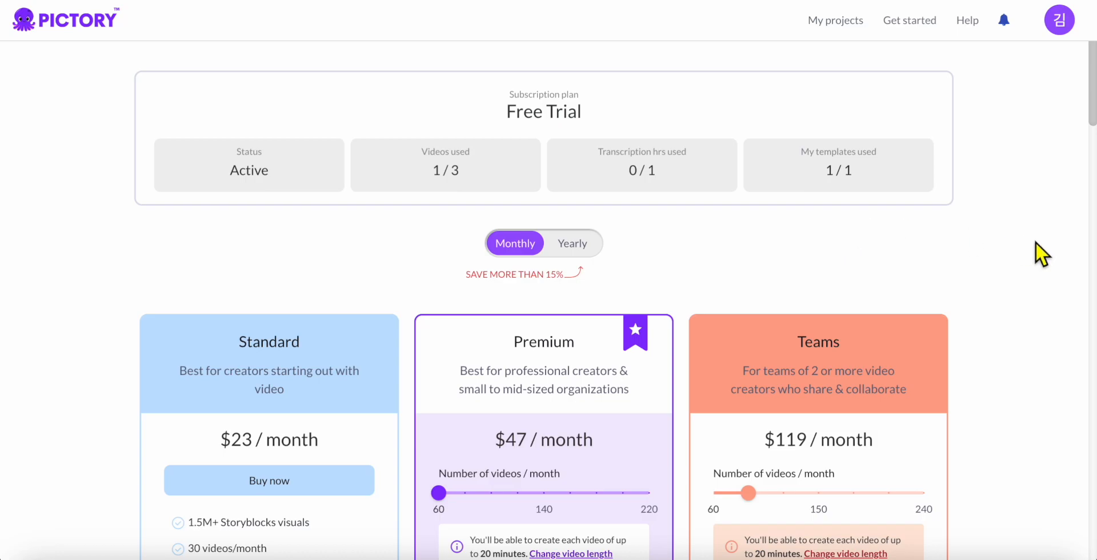
{"action": "scroll", "coordinate": [1035, 243], "scroll_direction": "down", "scroll_amount": 4}
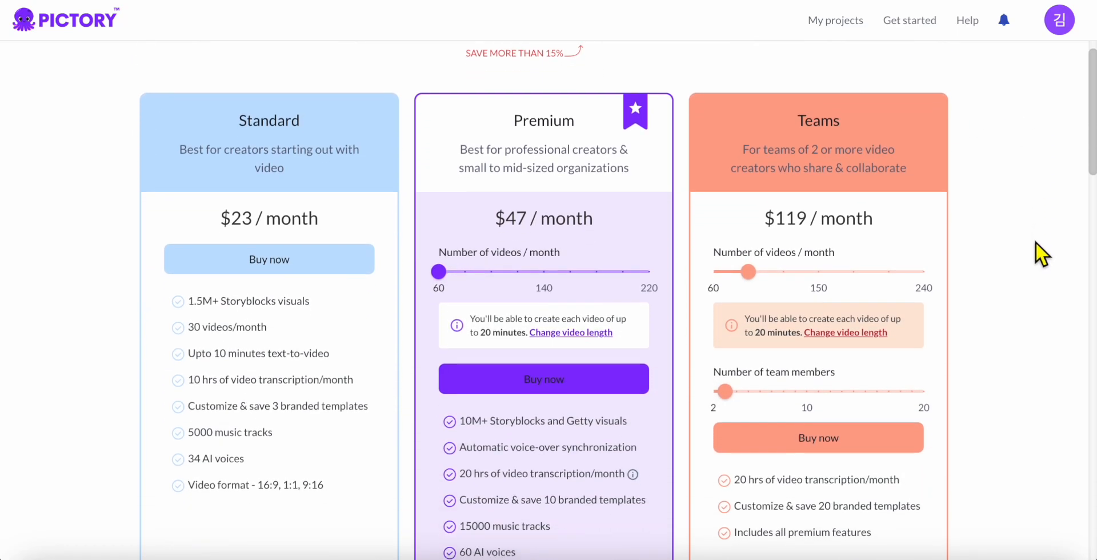